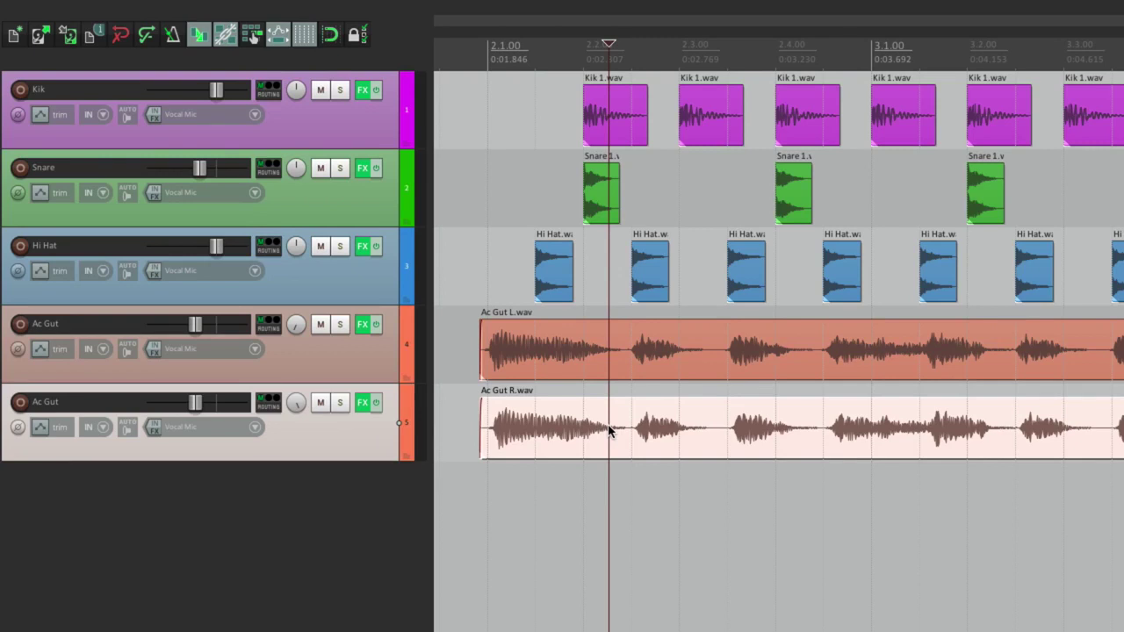
- Open the action list and dock it along the left side of the main window
left_click(442, 9)
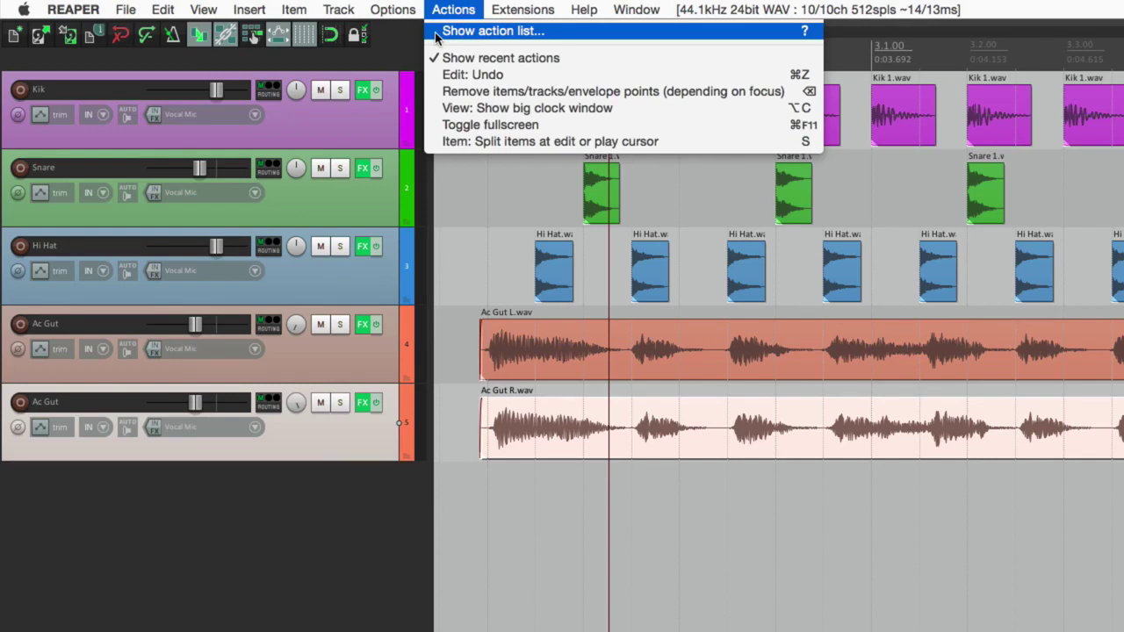
left_click(742, 32)
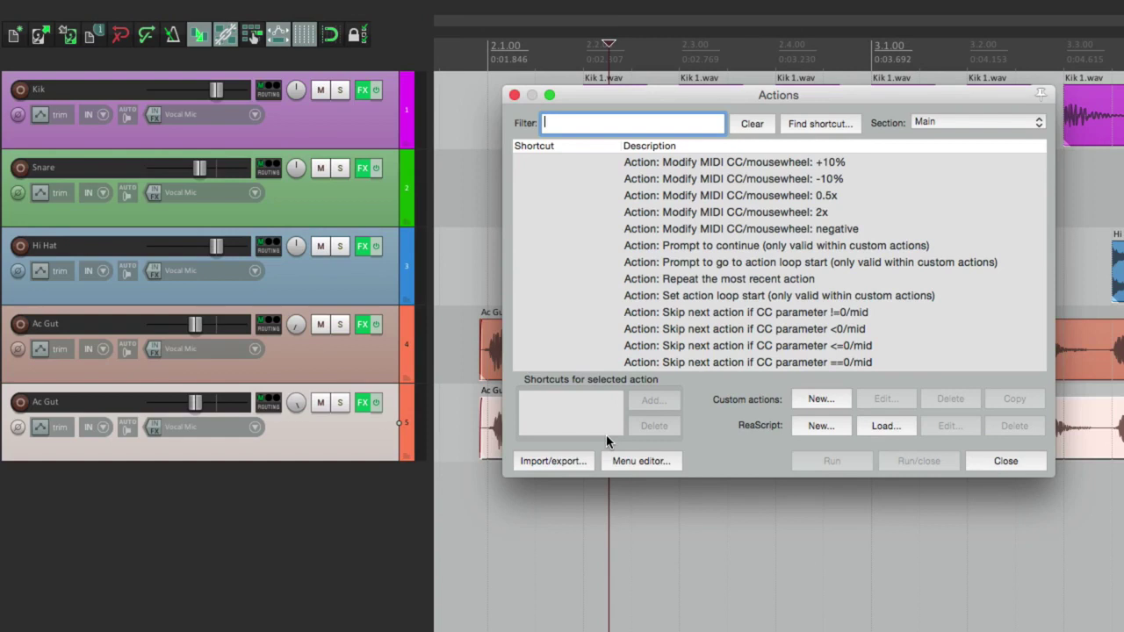
right_click(729, 435)
left_click(742, 535)
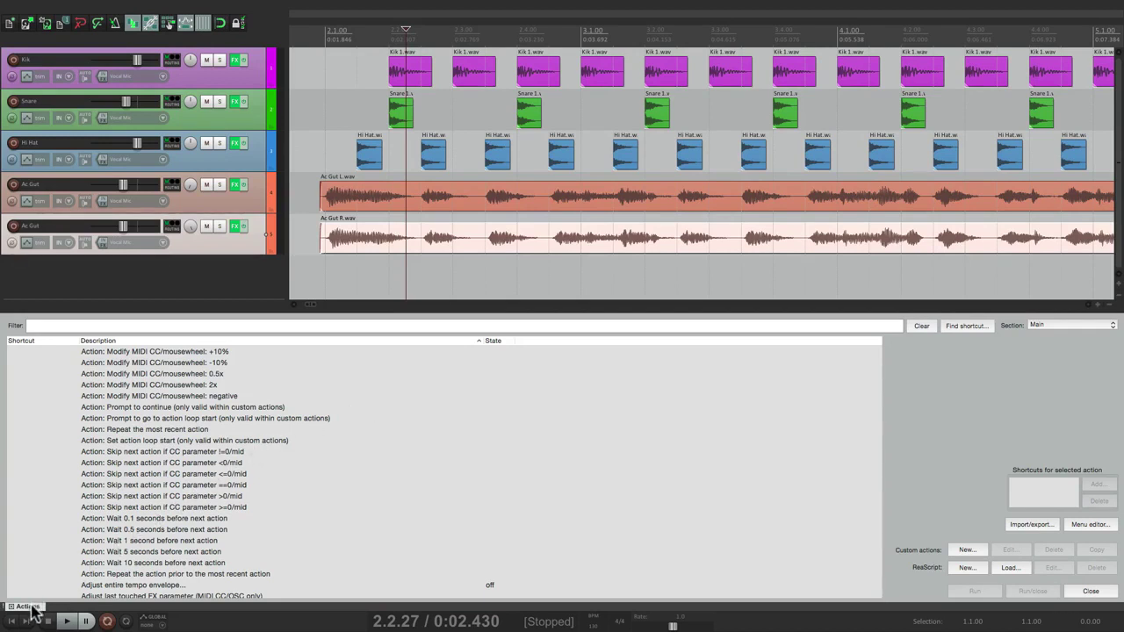
left_click_drag(33, 613, 2, 269)
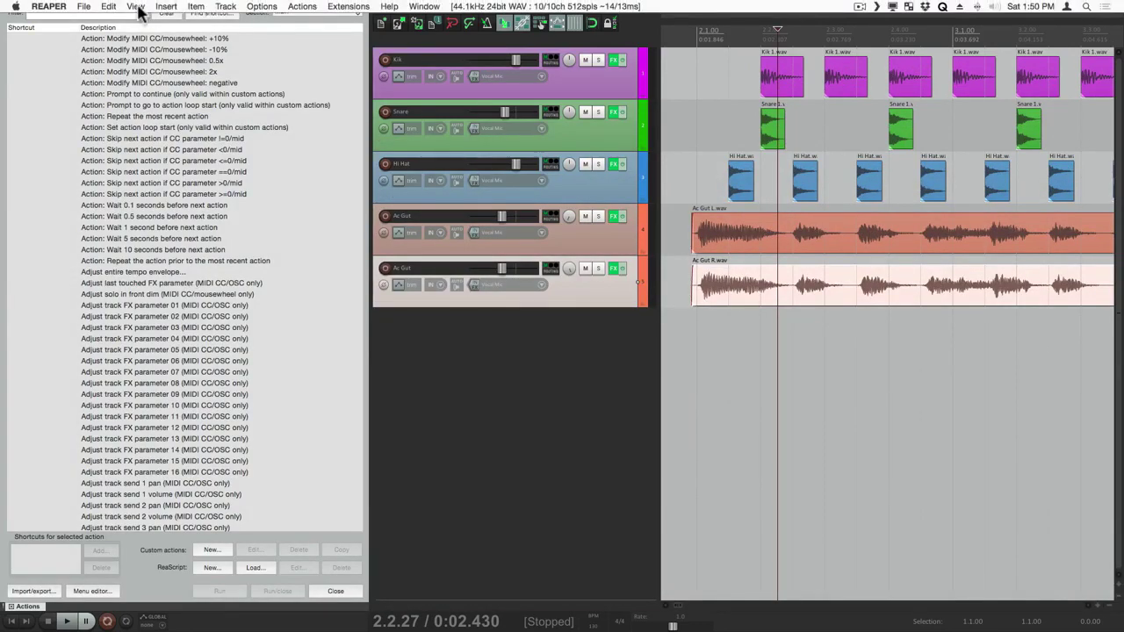
- Collapse the track control panel beside the docked action list and place the edit cursor ahead of the guitar items
left_click(137, 7)
left_click(128, 82)
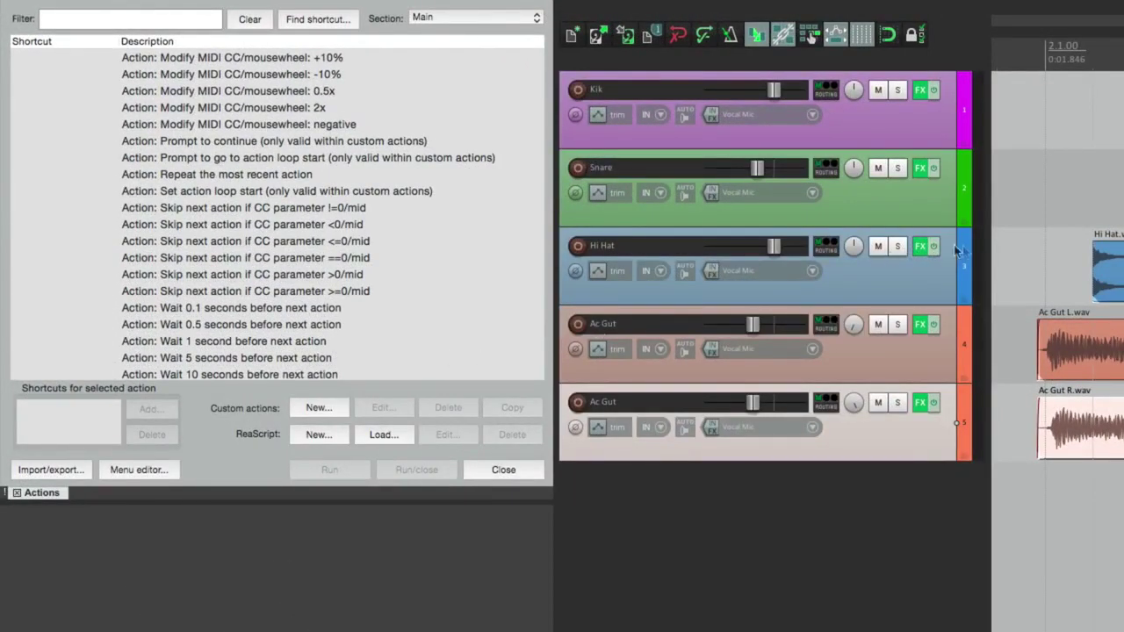
left_click_drag(985, 253, 533, 256)
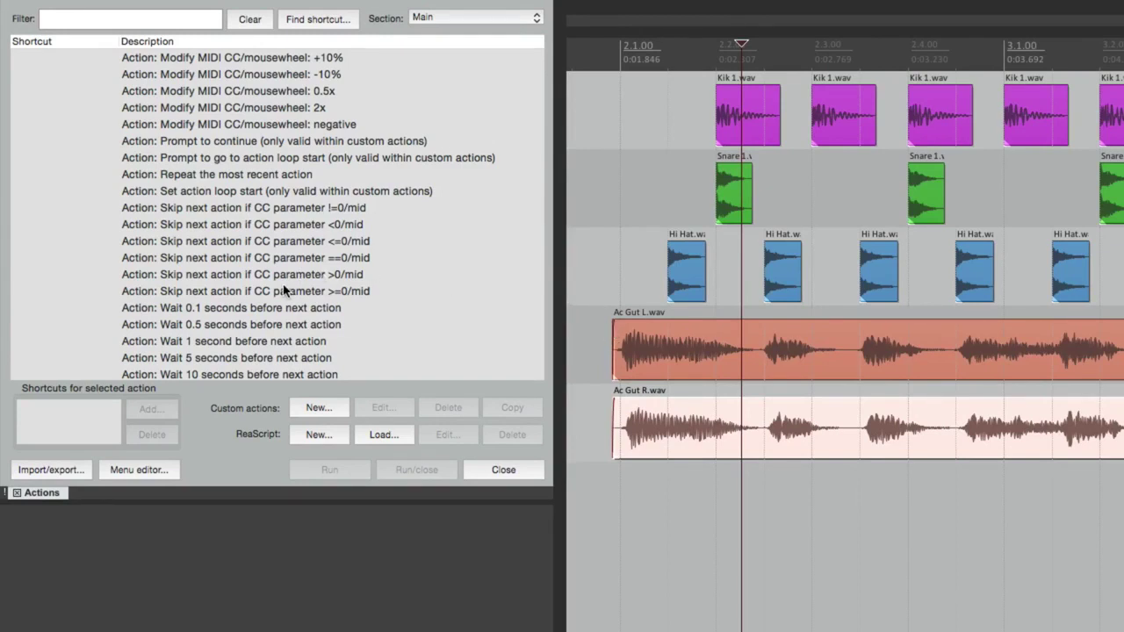
left_click(587, 343)
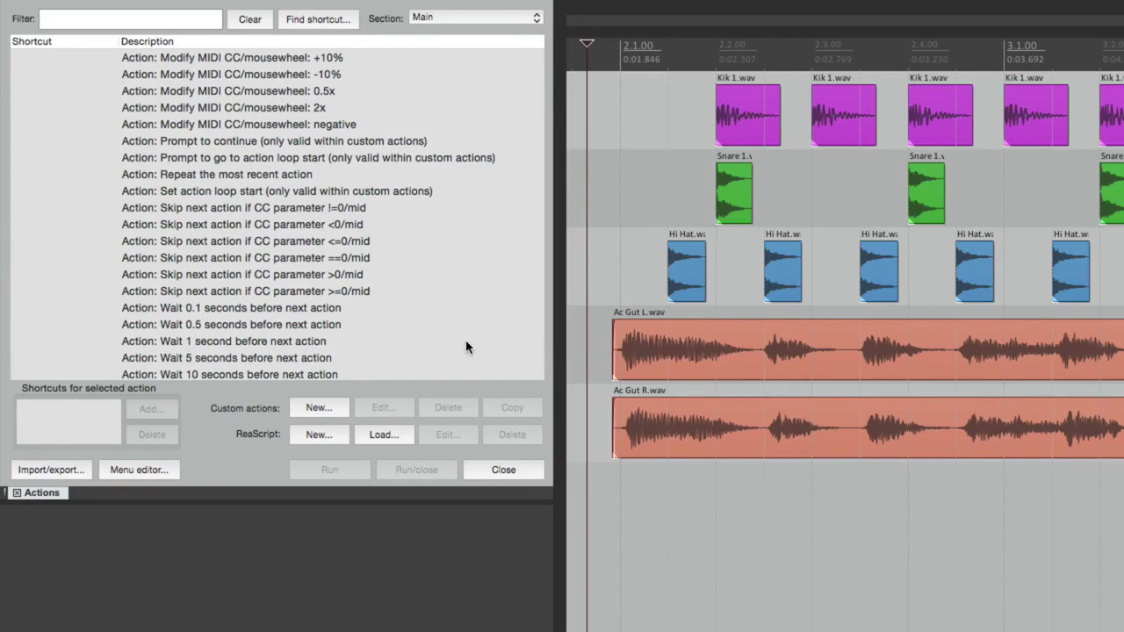
- Find the action assigned to the Backspace shortcut and select it in the action list
left_click(337, 21)
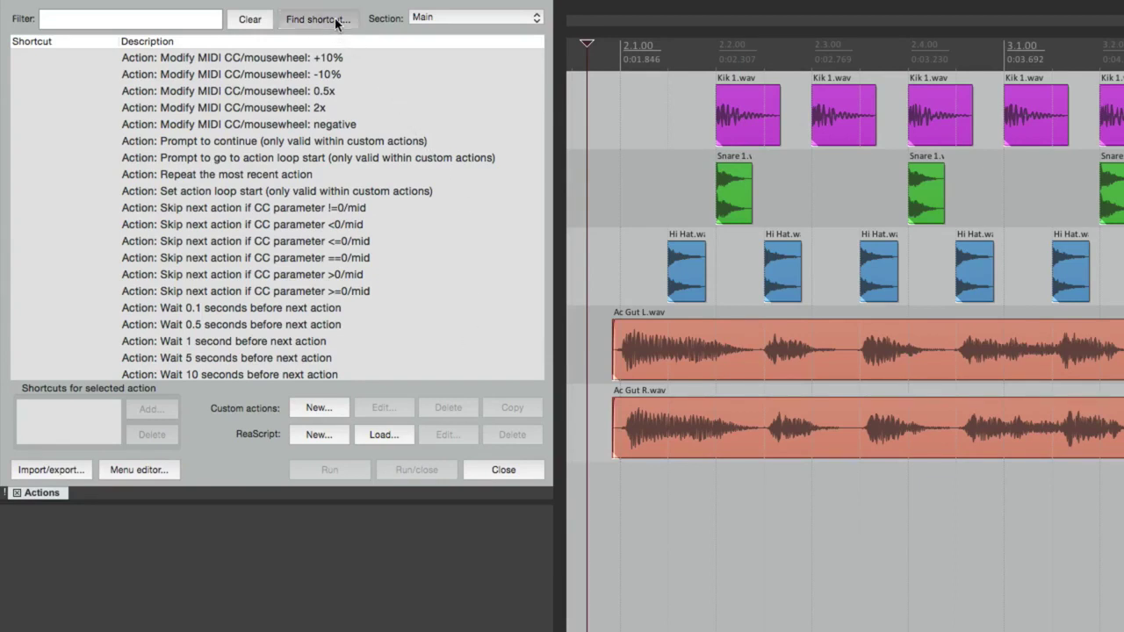
key("BackSpace")
scroll(306, 262, "down", 3)
scroll(305, 262, "down", 2)
left_click(314, 233)
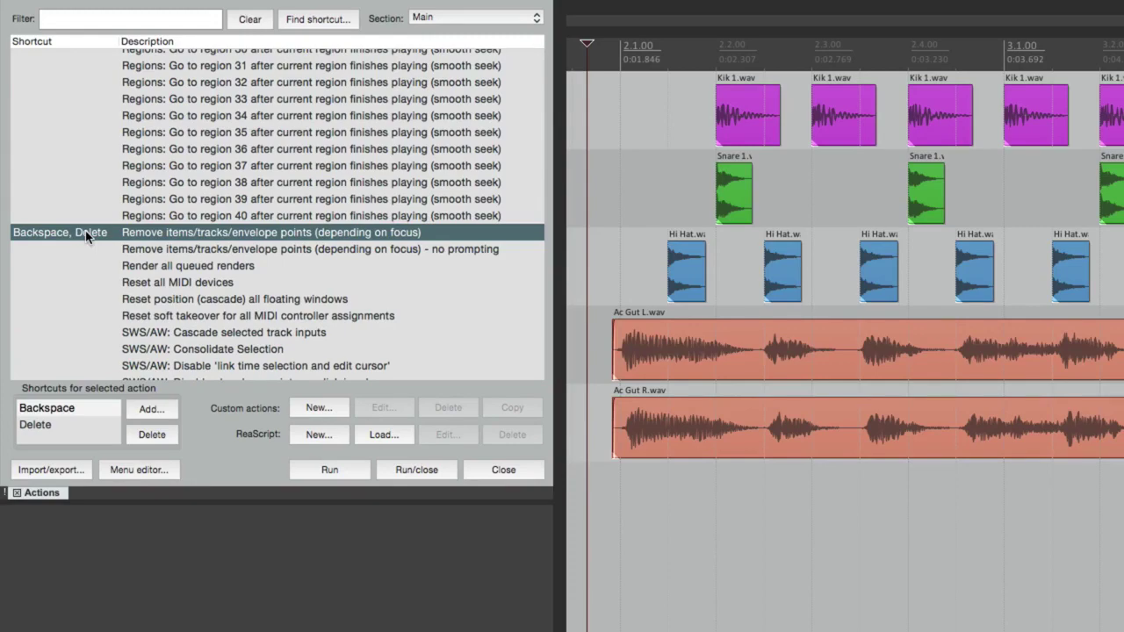
- Browse to the toggle options in the action list and check the shortcut assigned to "Options: Toggle locking"
scroll(249, 227, "up", 15)
scroll(249, 226, "up", 15)
scroll(249, 227, "up", 1)
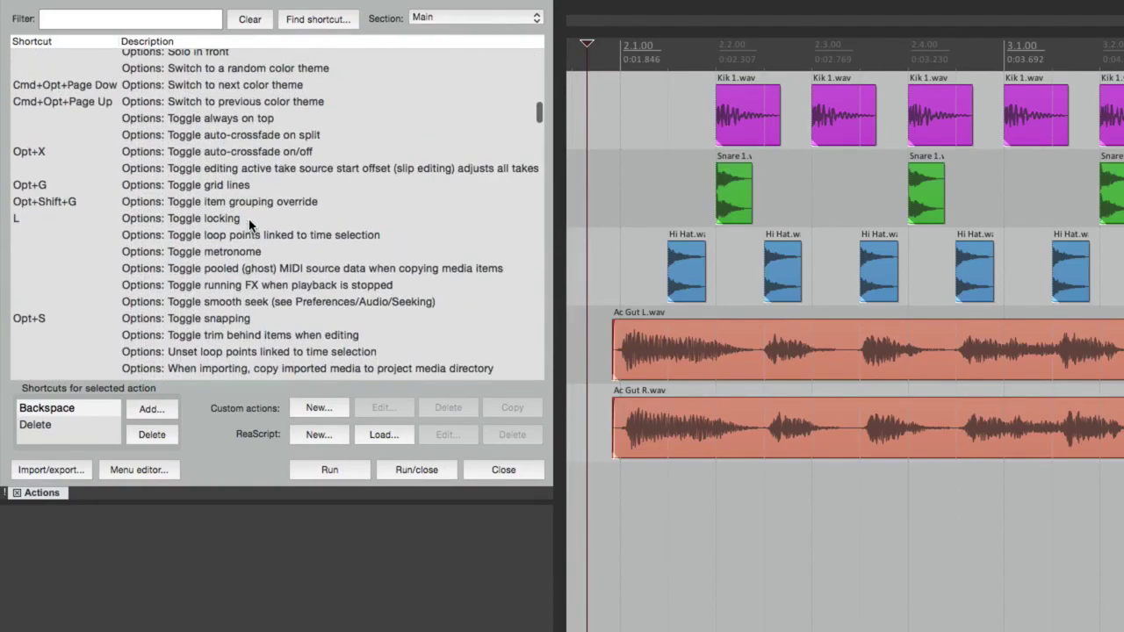
left_click(162, 219)
left_click(154, 235)
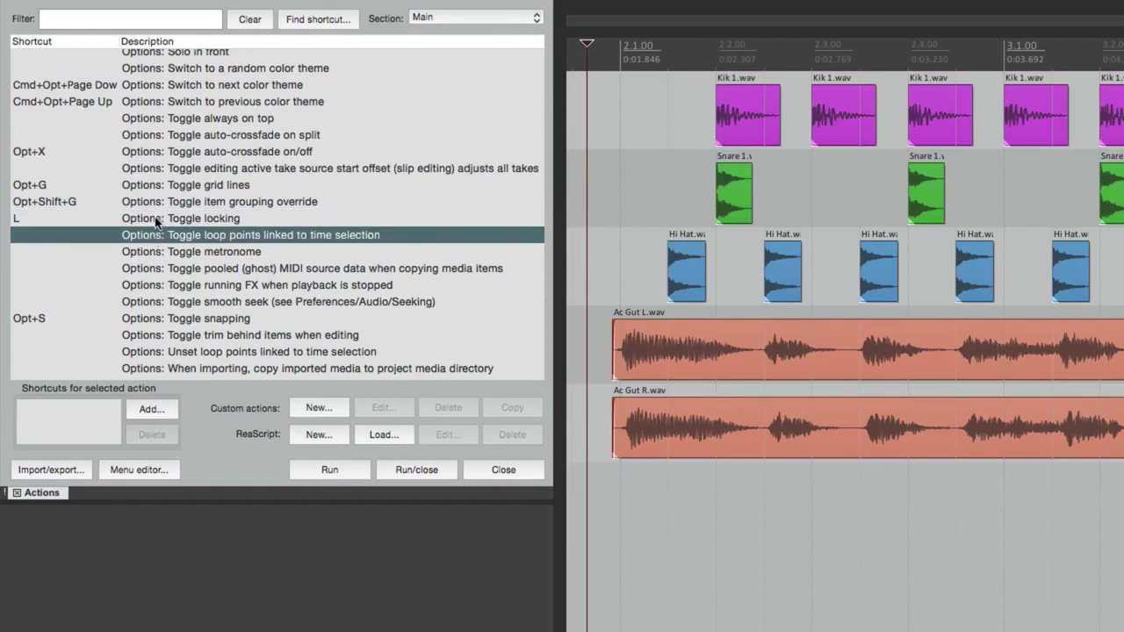
left_click(156, 221)
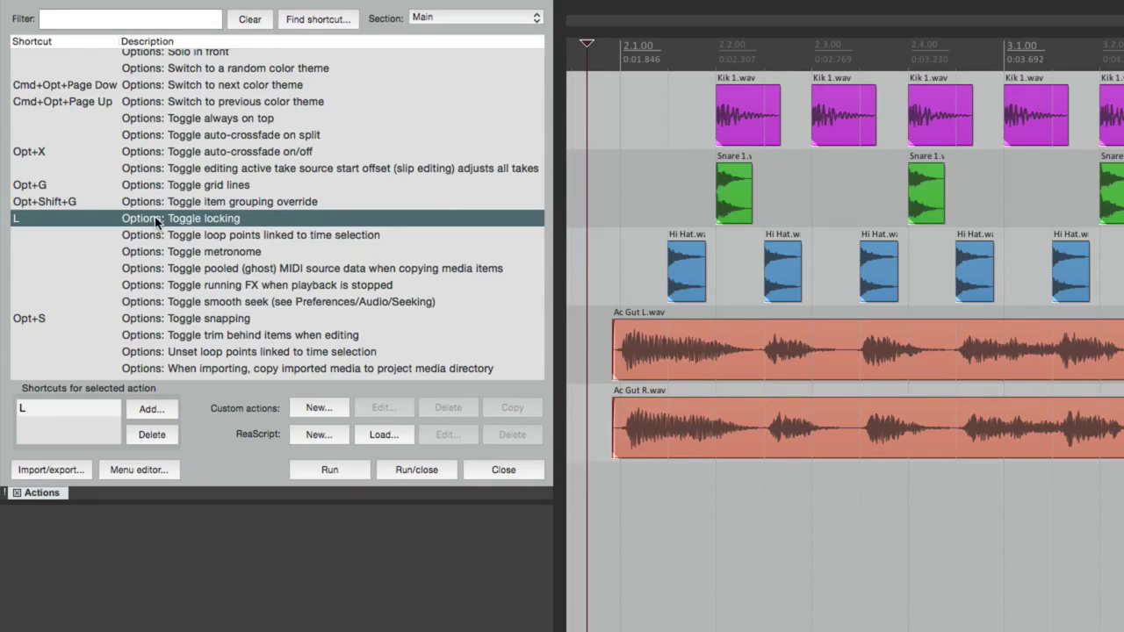
- Filter the action list by "zoom" and inspect the shortcuts of several zoom actions, including "View: Adjust horizontal zoom"
left_click(190, 26)
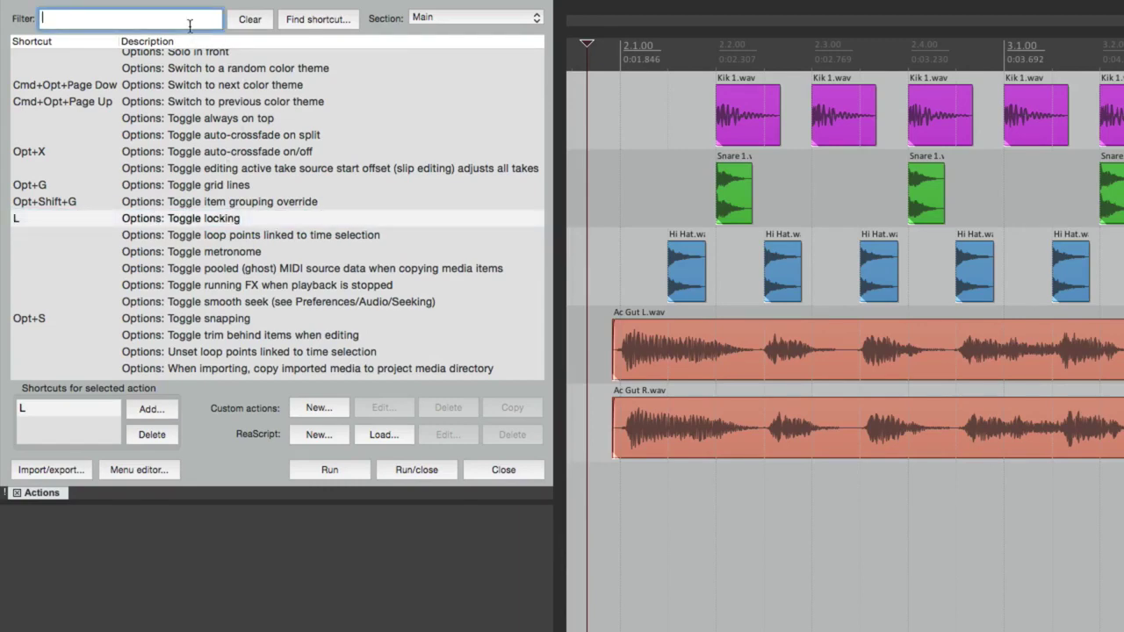
type("zoom")
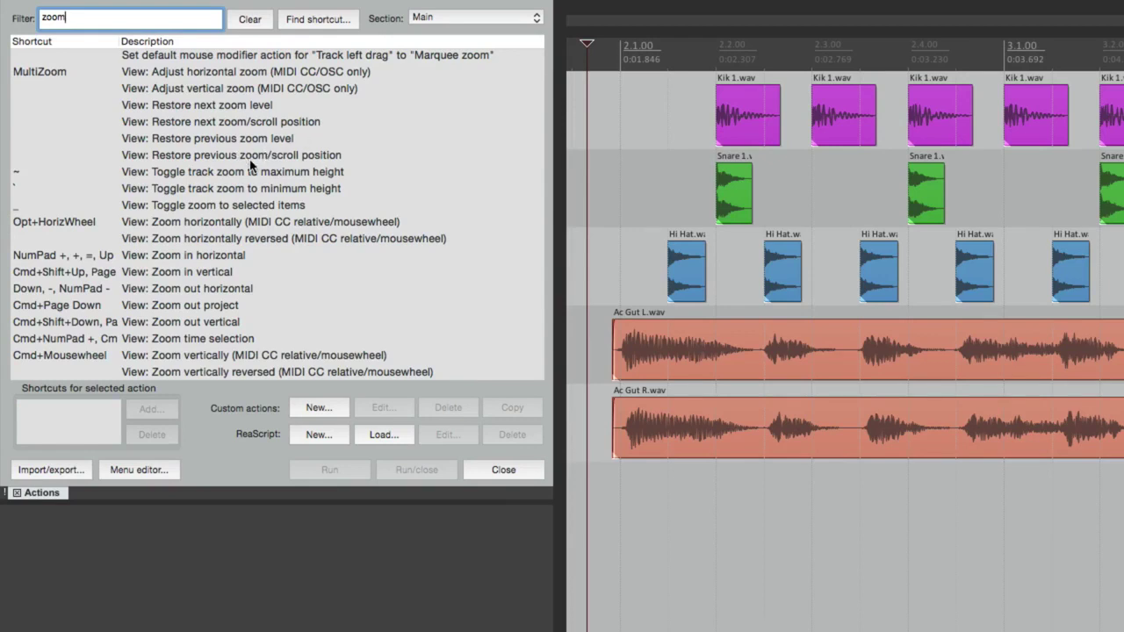
left_click(270, 192)
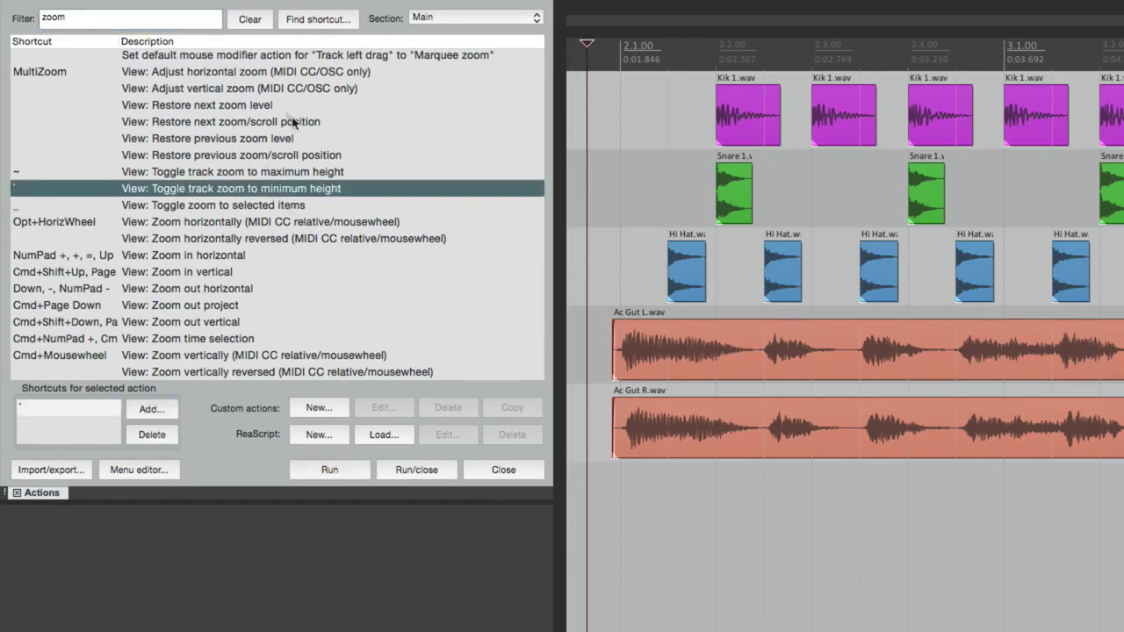
left_click(283, 107)
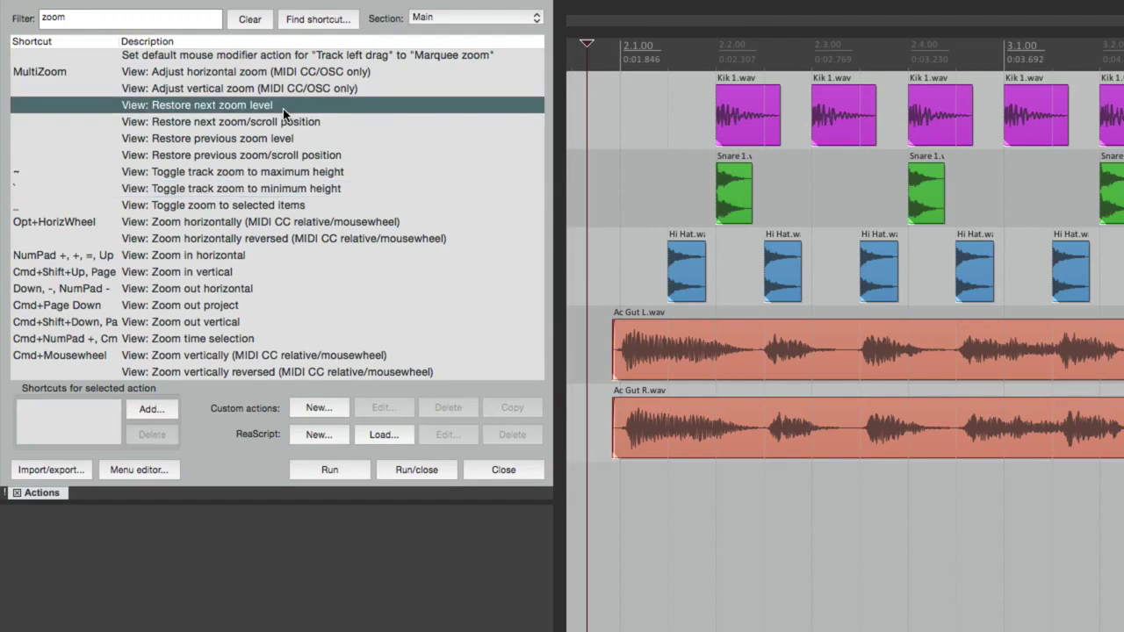
left_click(263, 74)
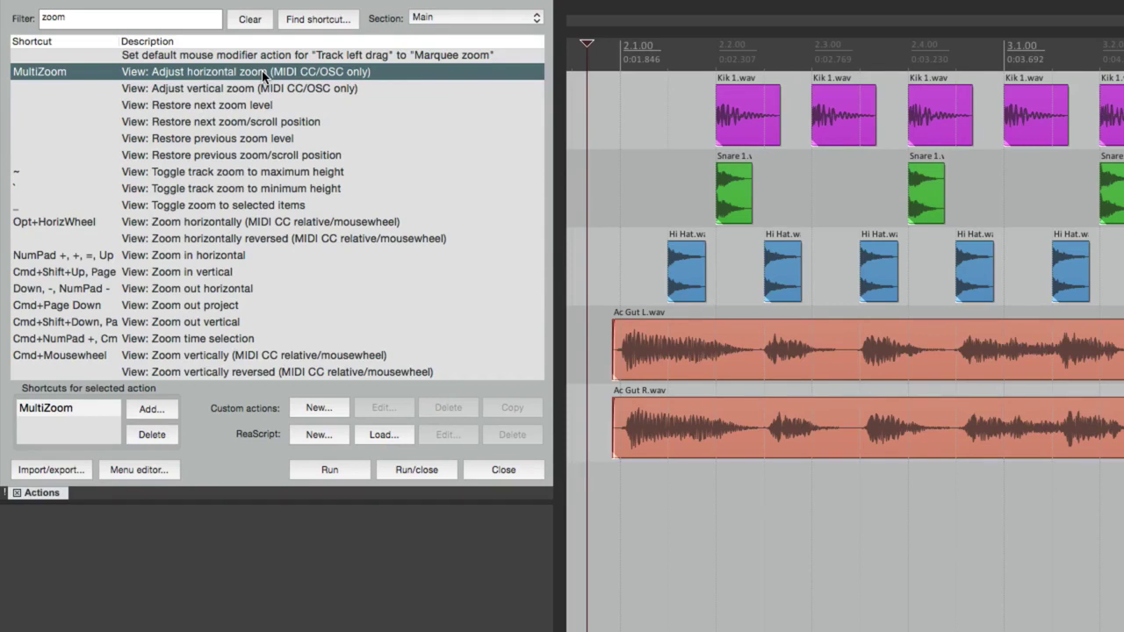
- Filter the action list by "trim" and select "Item edit: Trim left edge of item to edit cursor"
double_click(195, 24)
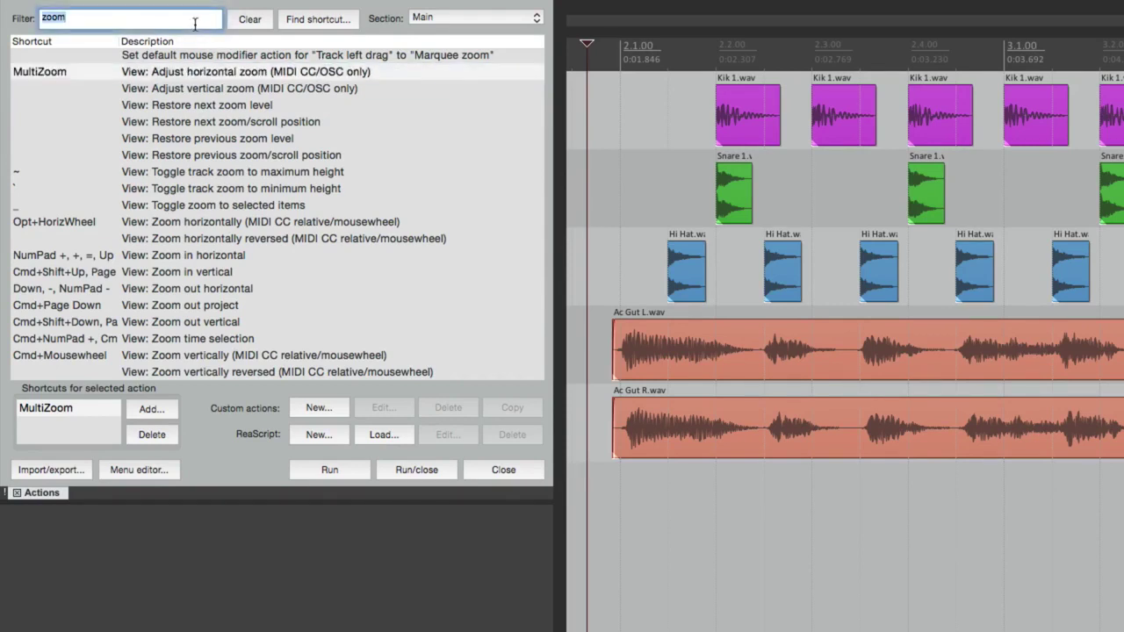
type("trim")
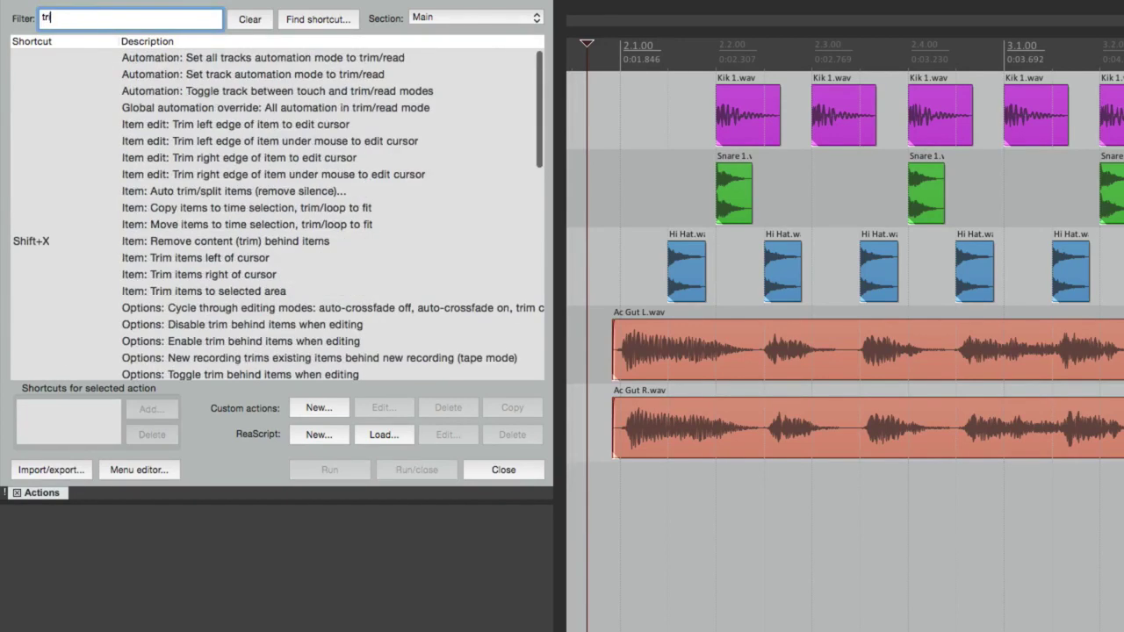
left_click(246, 130)
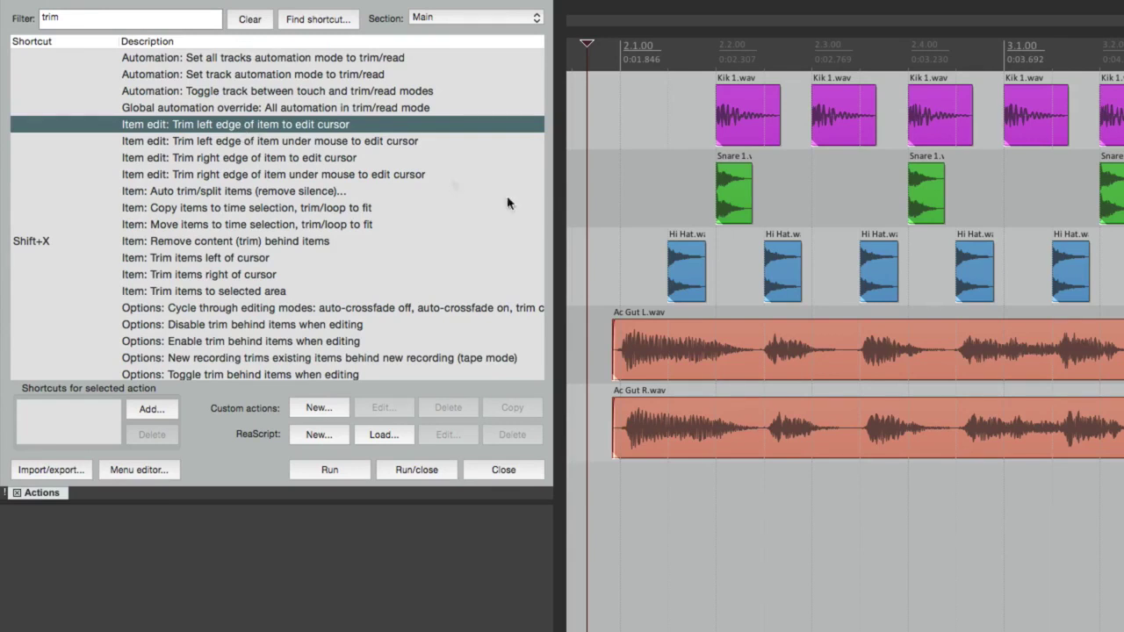
- Split the Ac Gut L item shortly after 3.2.00, delete the part before the split, and undo both edits
scroll(612, 377, "right", 5)
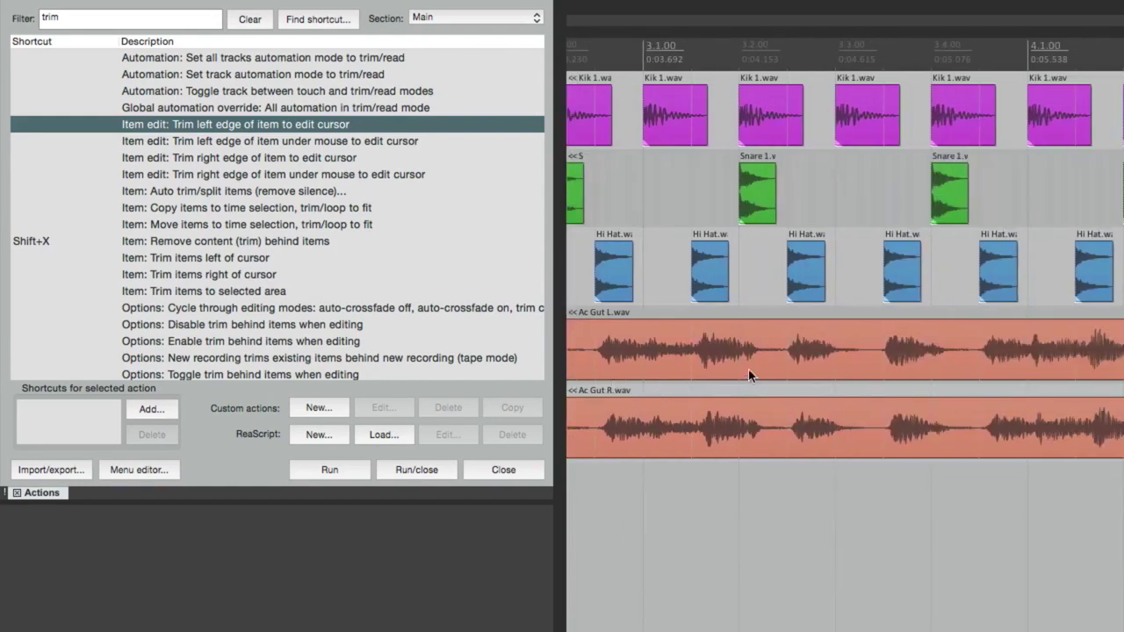
left_click(775, 350)
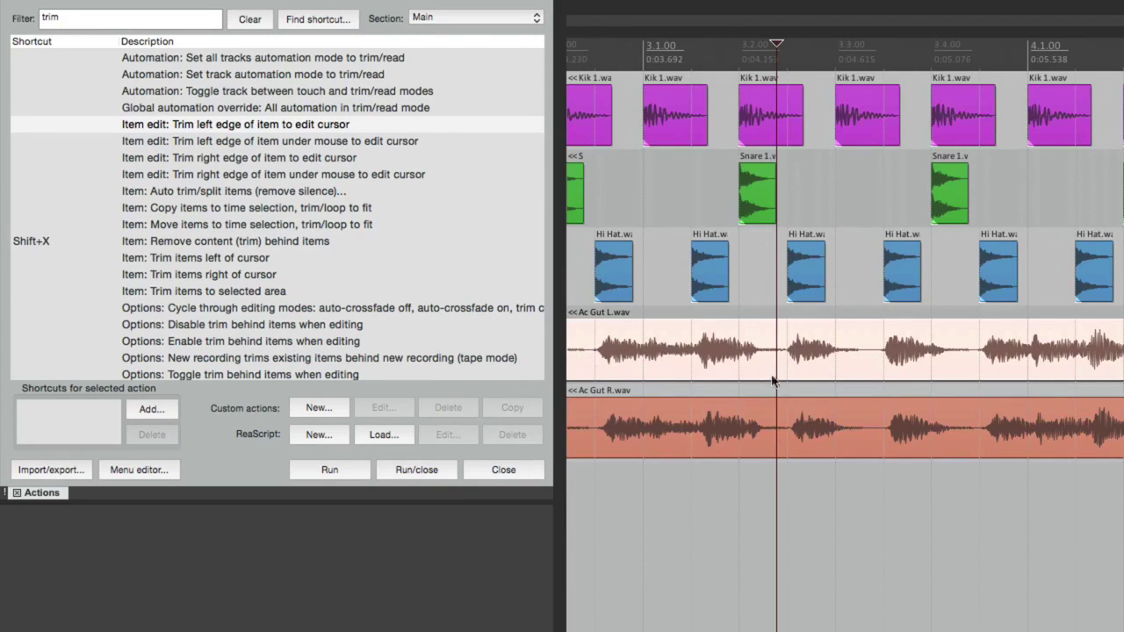
key("s")
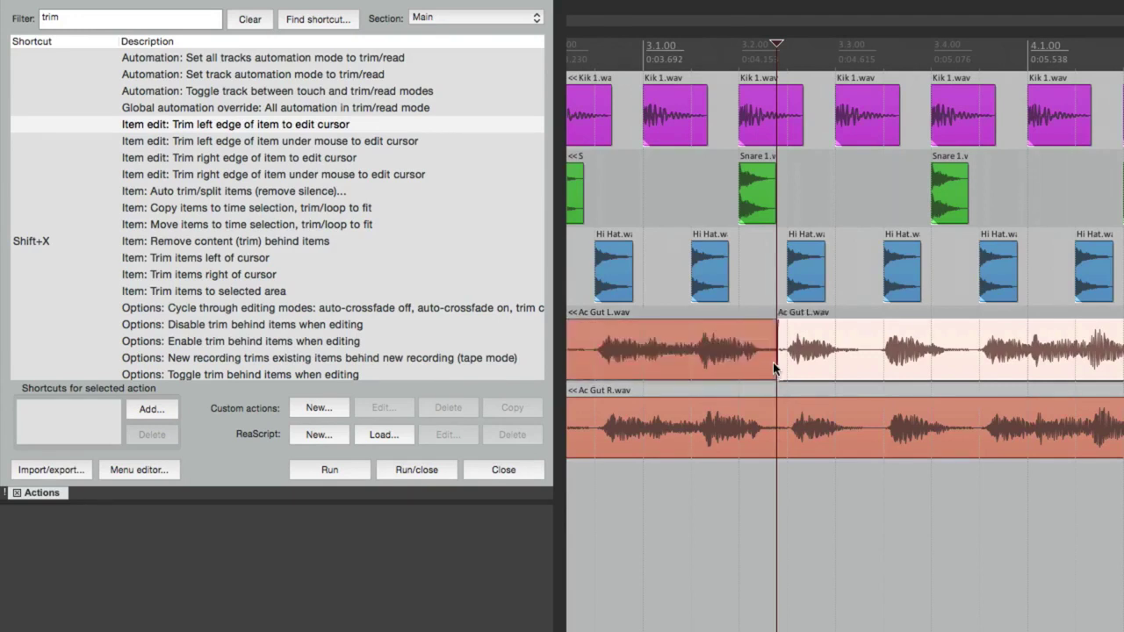
left_click(726, 345)
key("Delete")
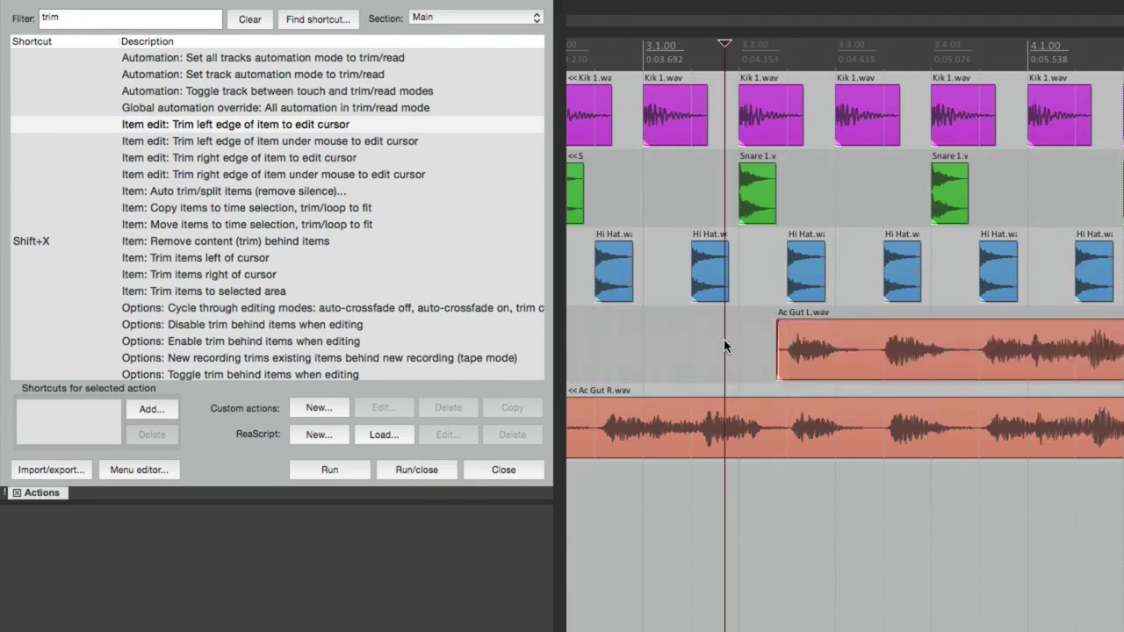
key("ctrl+z")
key("ctrl+z")
- Run "Item edit: Trim left edge of item to edit cursor" on the Ac Gut L item shortly after 3.2.00, and undo the trim
left_click(778, 350)
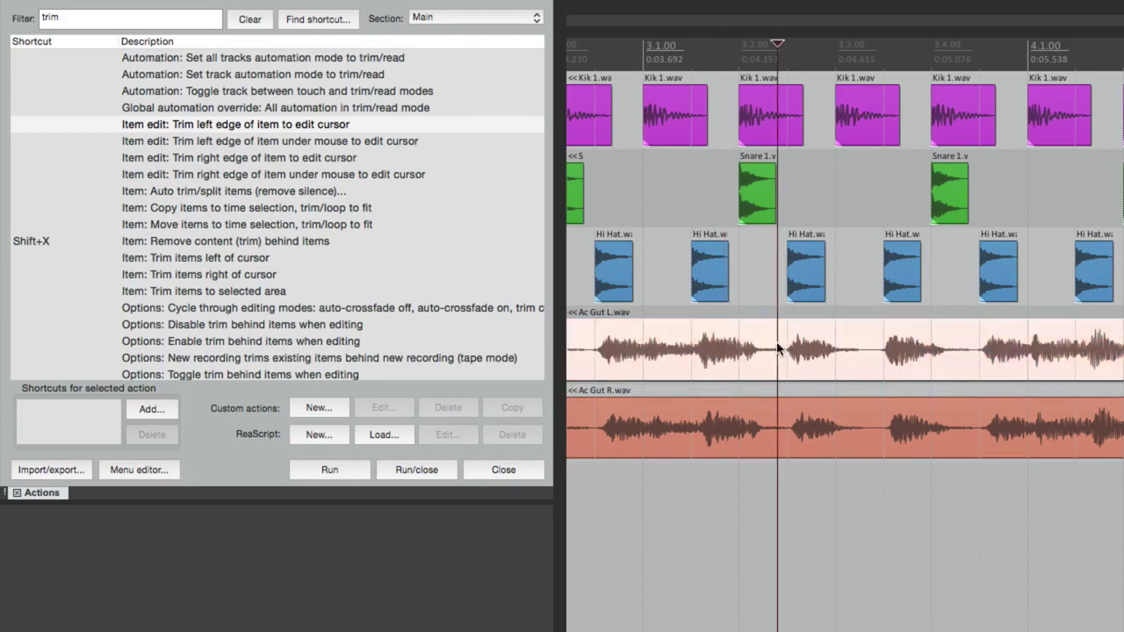
left_click(352, 129)
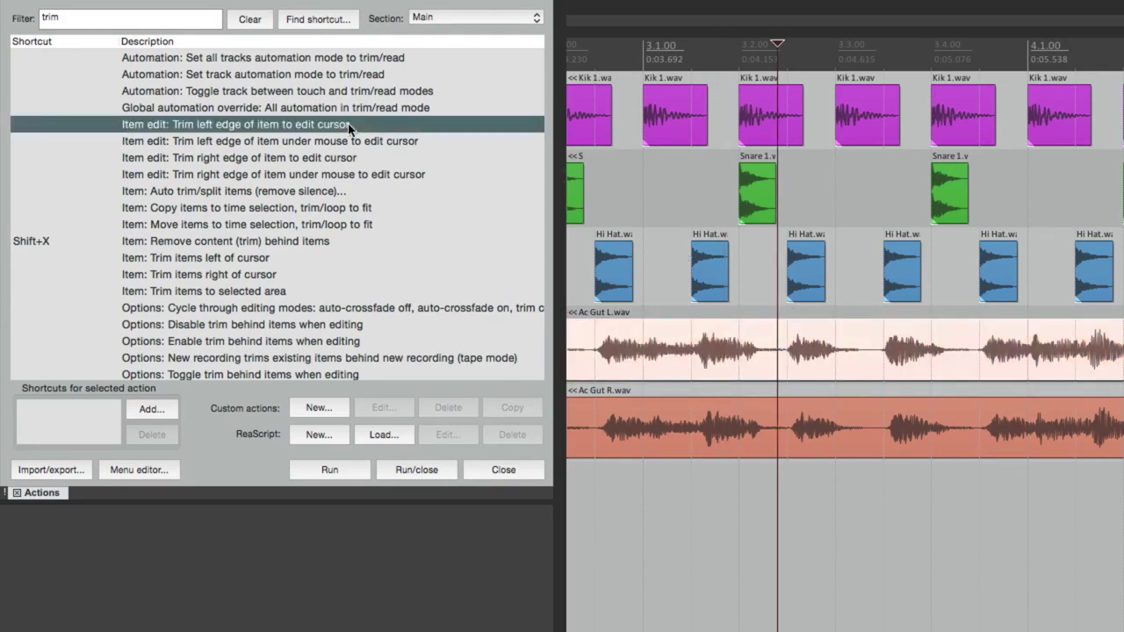
left_click(345, 470)
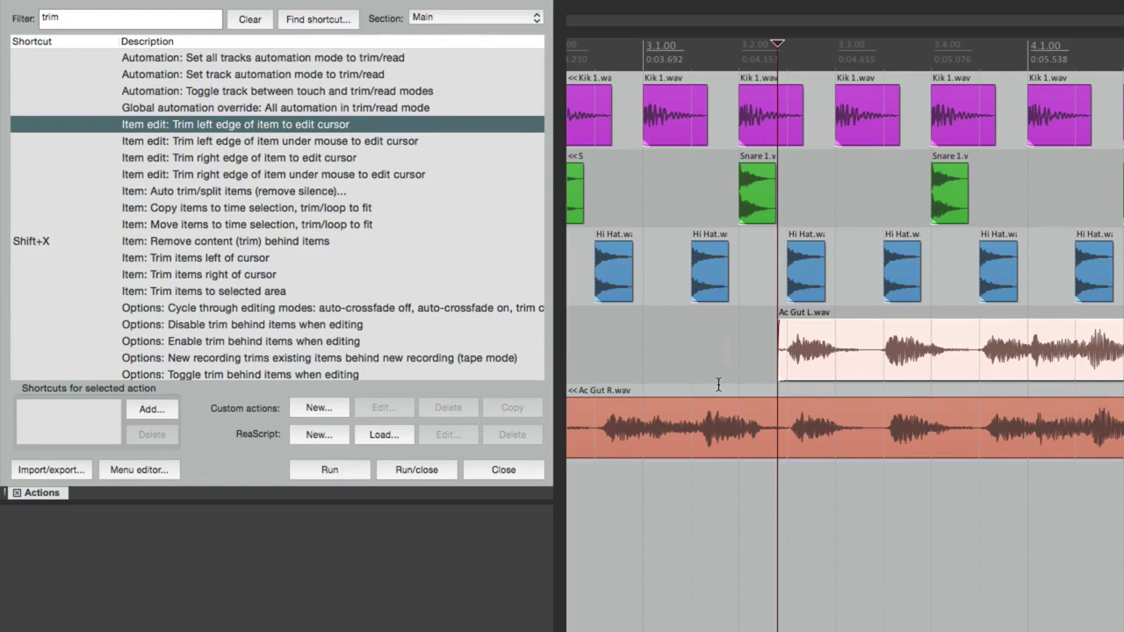
key("super+z")
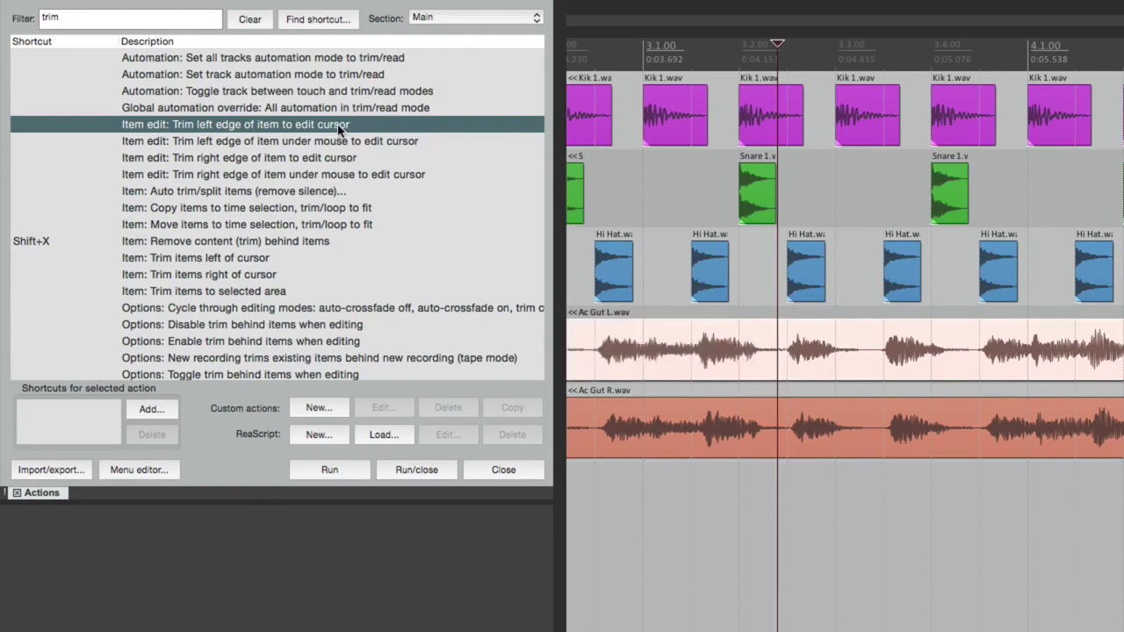
- Assign the shortcut Ctrl+L to "Item edit: Trim left edge of item to edit cursor"
left_click(166, 411)
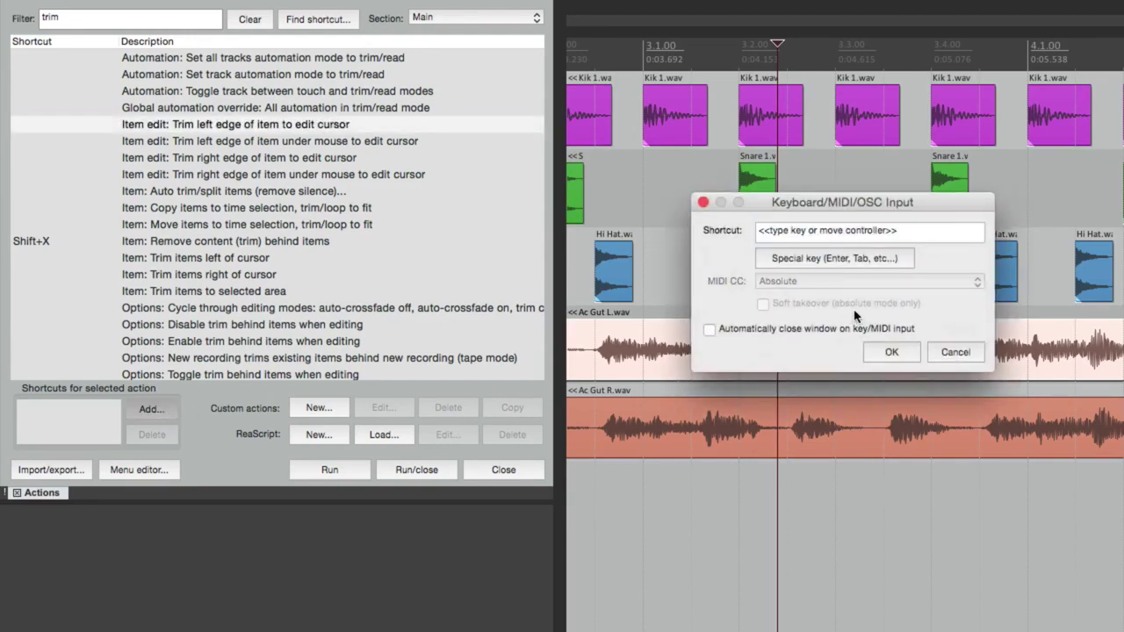
key("ctrl+l")
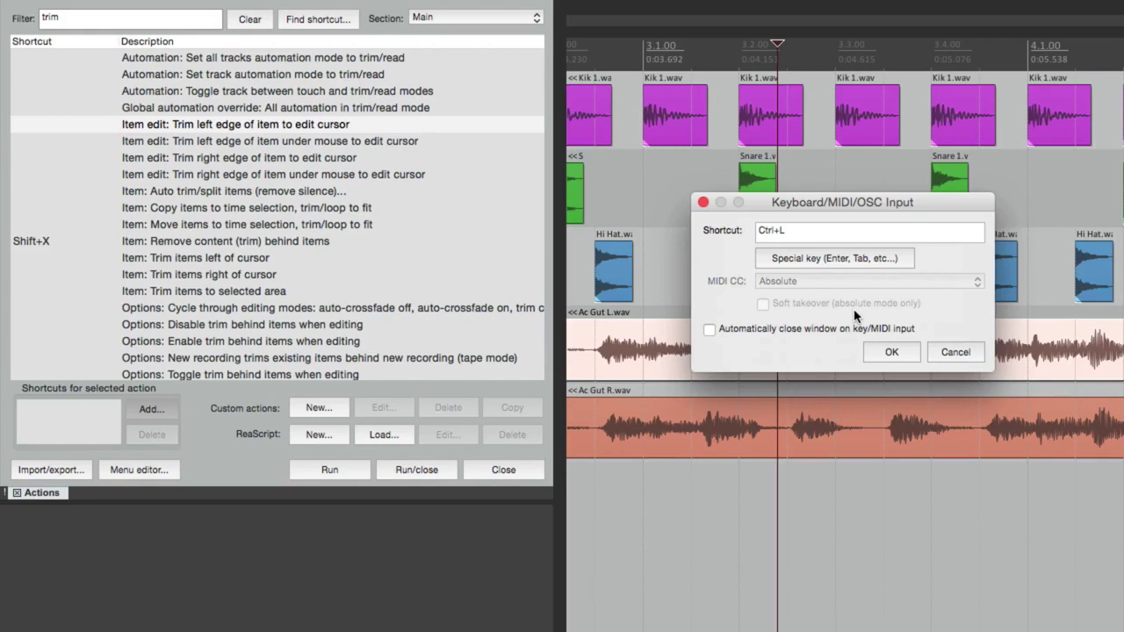
key("Return")
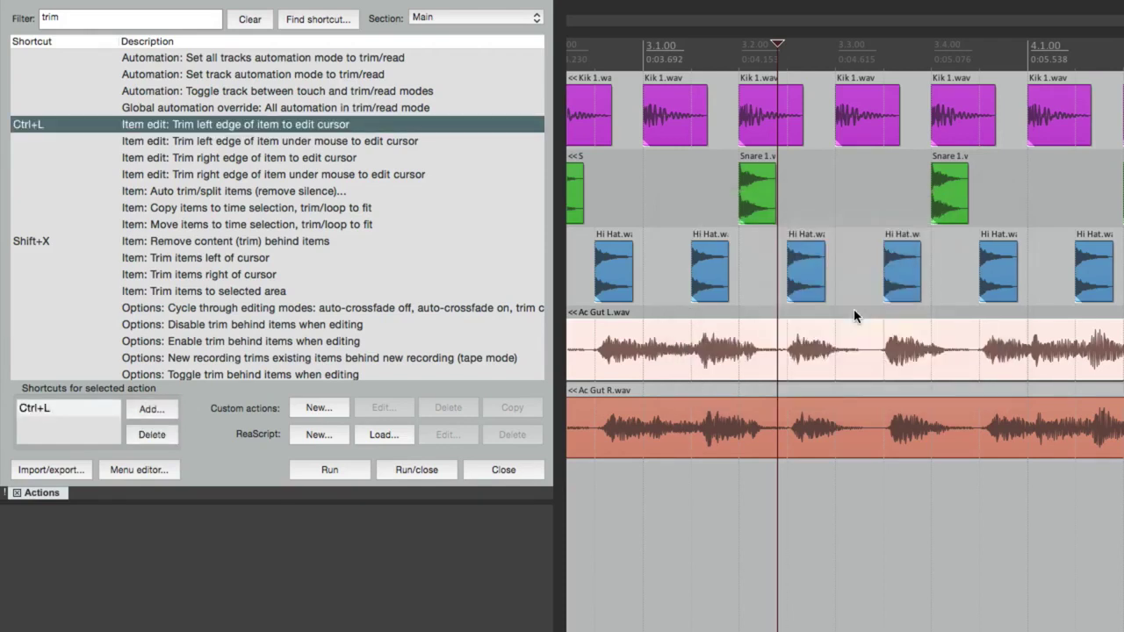
- Trim the left edge of the Ac Gut L item to a point shortly after 3.3.00 with the newly assigned shortcut
left_click(862, 341)
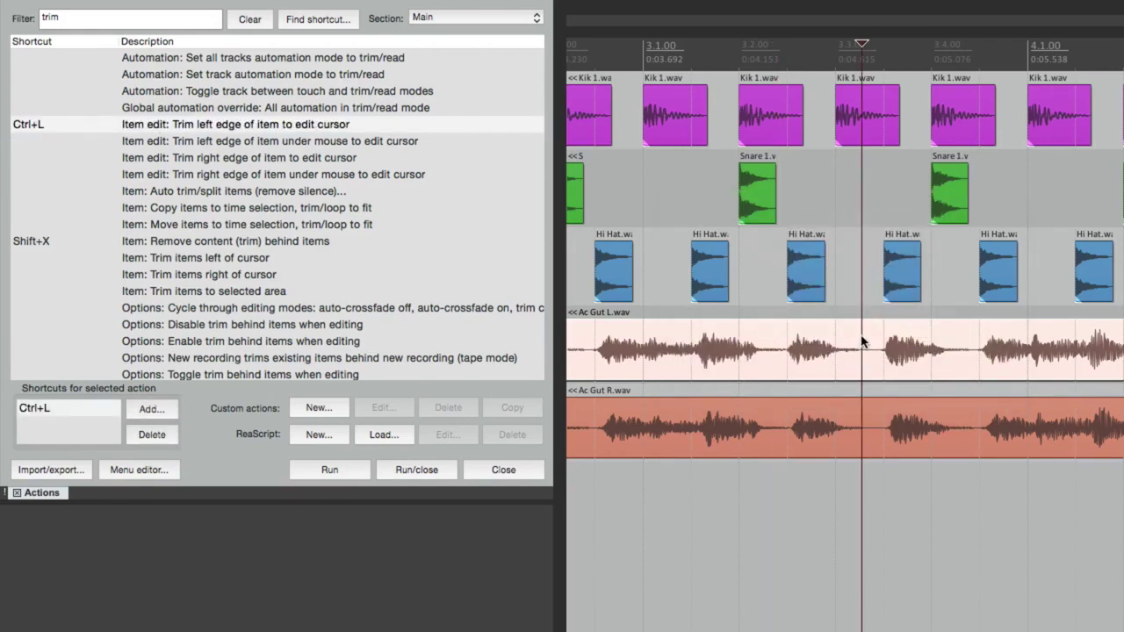
key("ctrl+l")
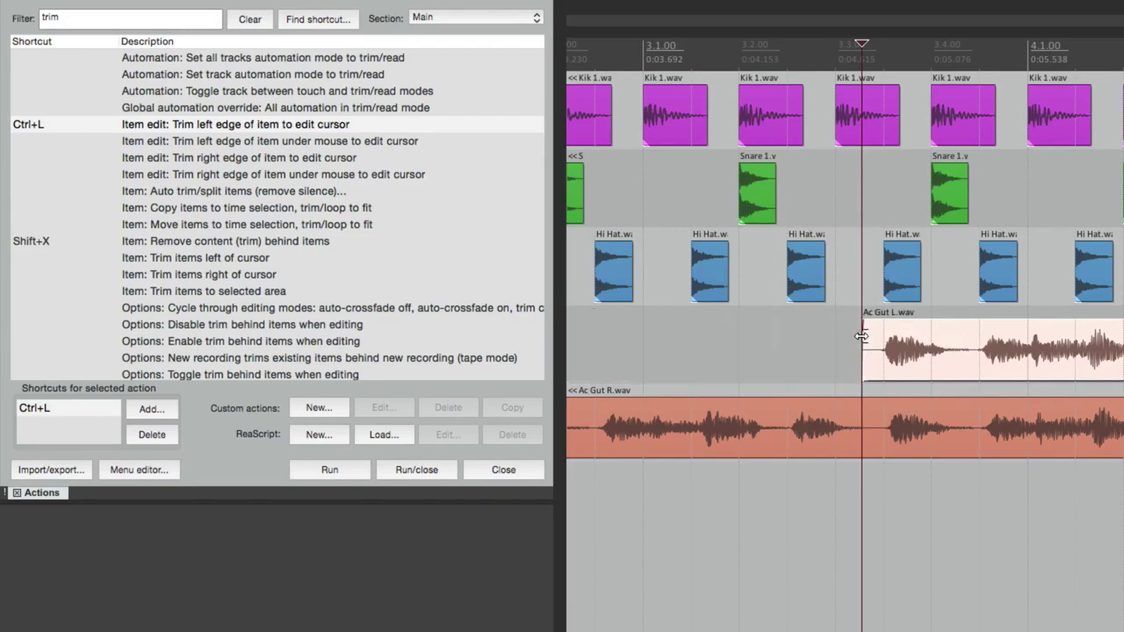
- Assign the shortcut Ctrl+R to "Item edit: Trim right edge of item to edit cursor"
scroll(862, 336, "right", 4)
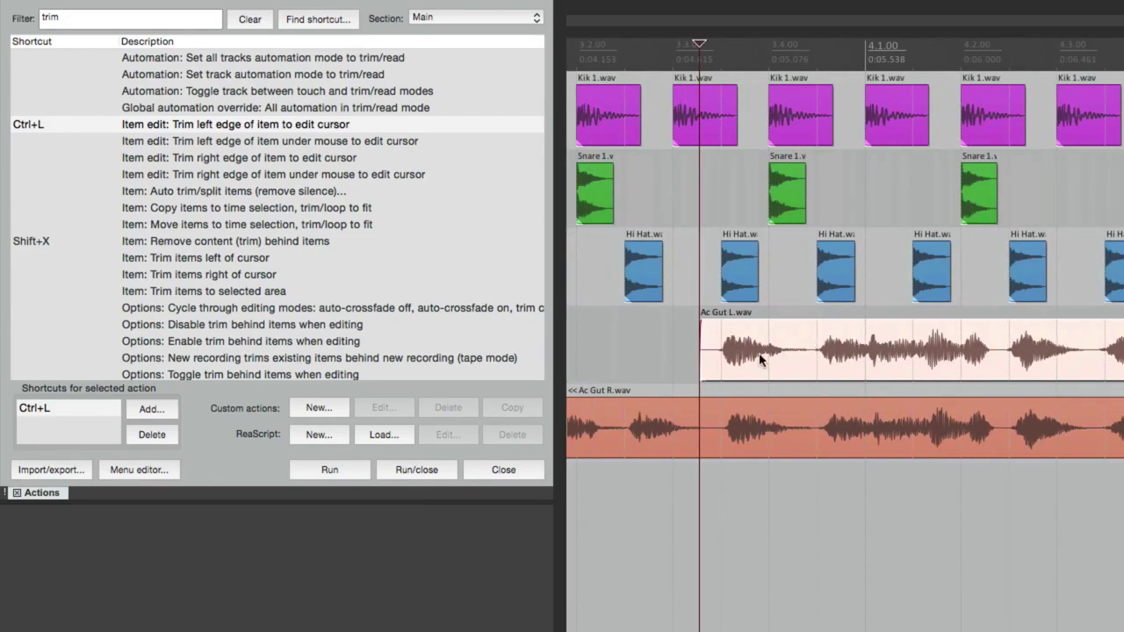
left_click(295, 159)
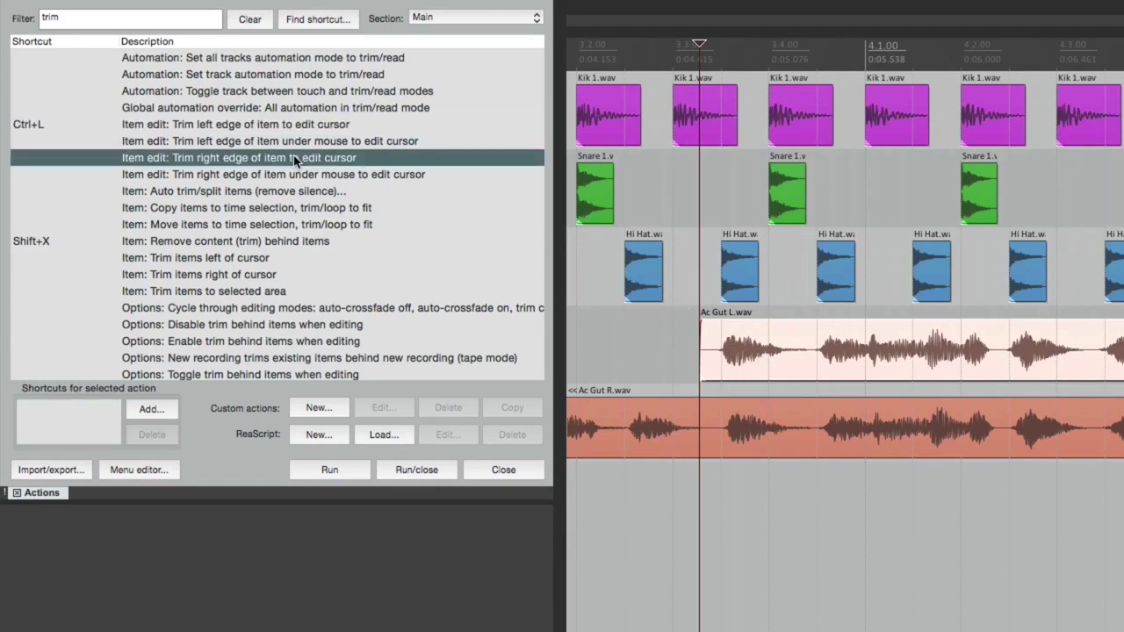
left_click(152, 410)
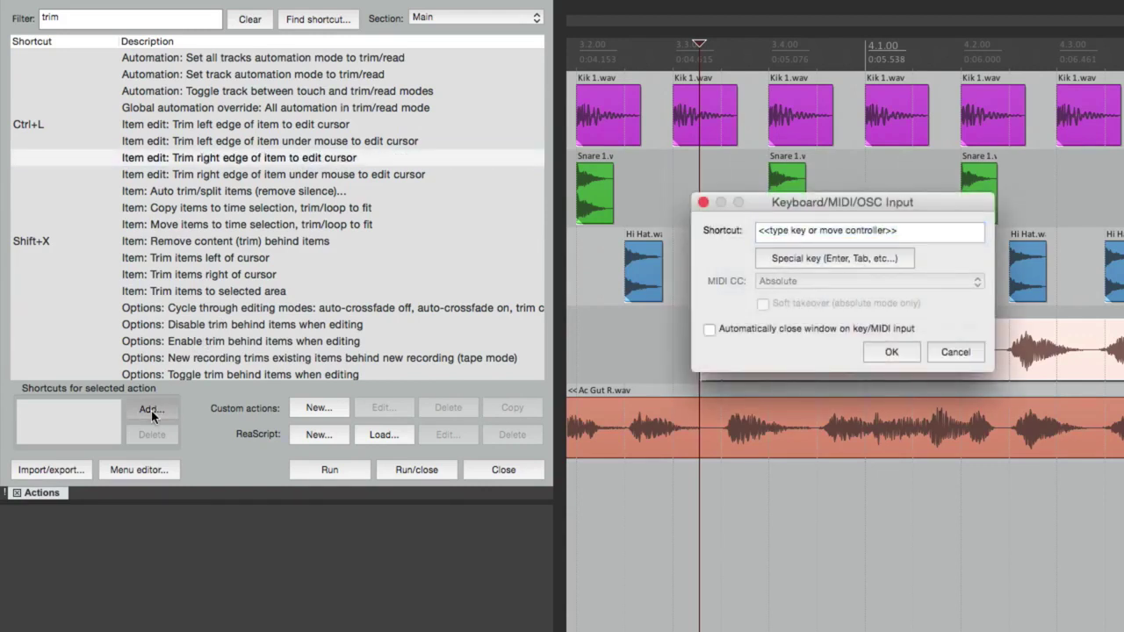
key("ctrl+r")
key("Return")
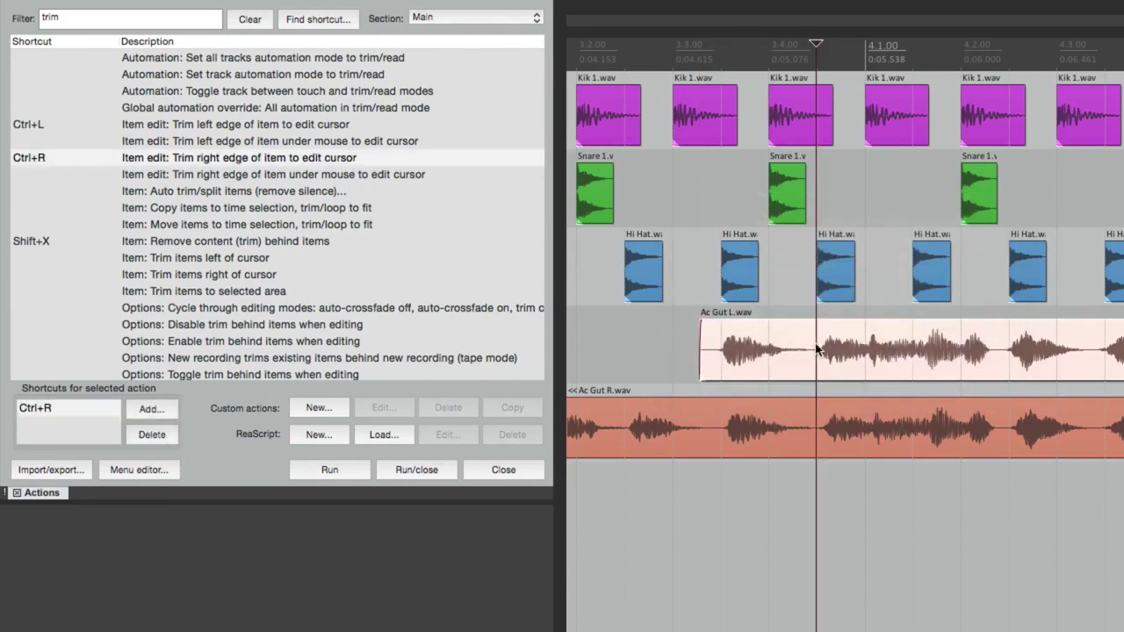
- Trim the right edge of the Ac Gut L item midway between 3.4.00 and 4.1.00 with the new shortcut, and undo both edge trims
key("ctrl+r")
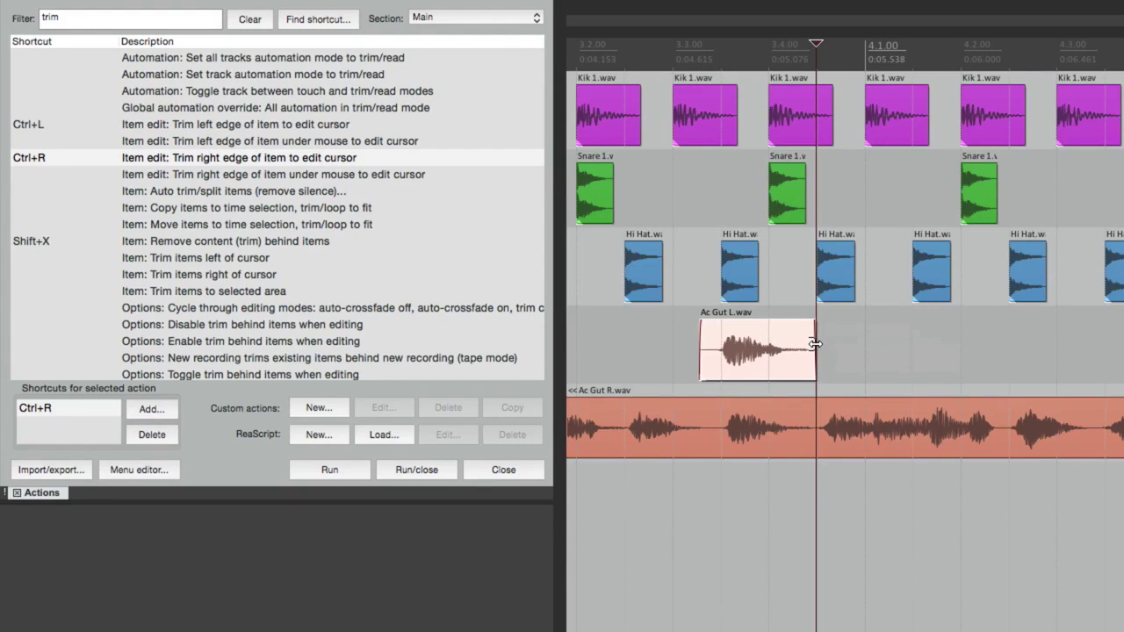
key("ctrl+z")
key("ctrl+z")
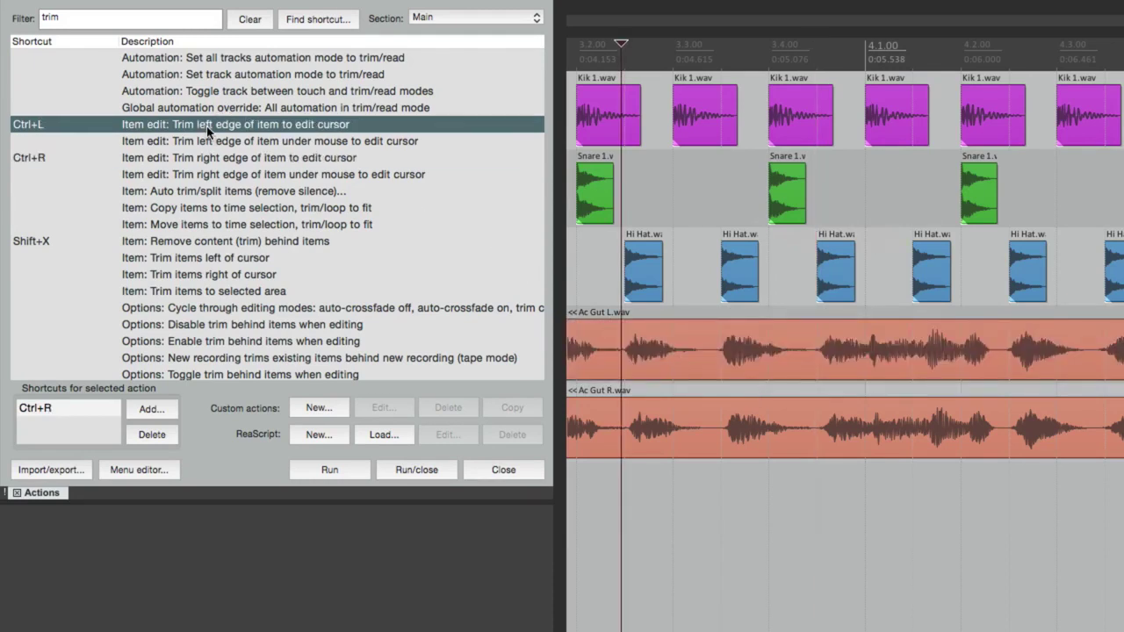
- Remove the Ctrl+L and Ctrl+R shortcuts from the actions that trim the left and right item edges to the edit cursor
left_click(208, 129)
left_click(155, 435)
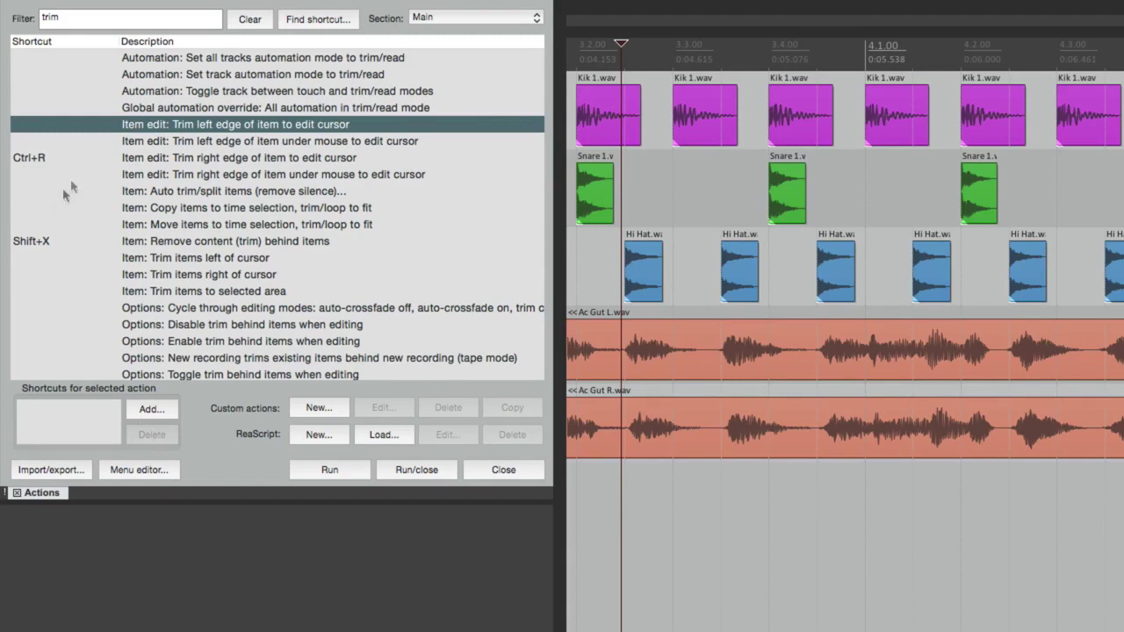
left_click(133, 158)
left_click(151, 435)
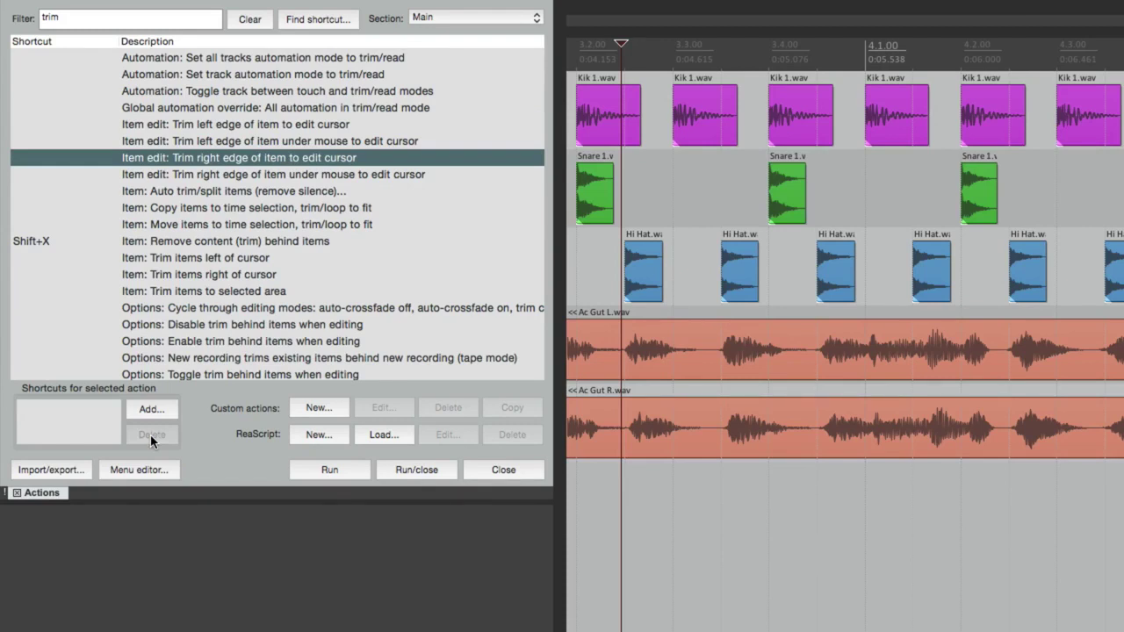
- Filter the action list for "item volume" and look at the actions that nudge item volume by +1dB and -1dB
left_click(175, 19)
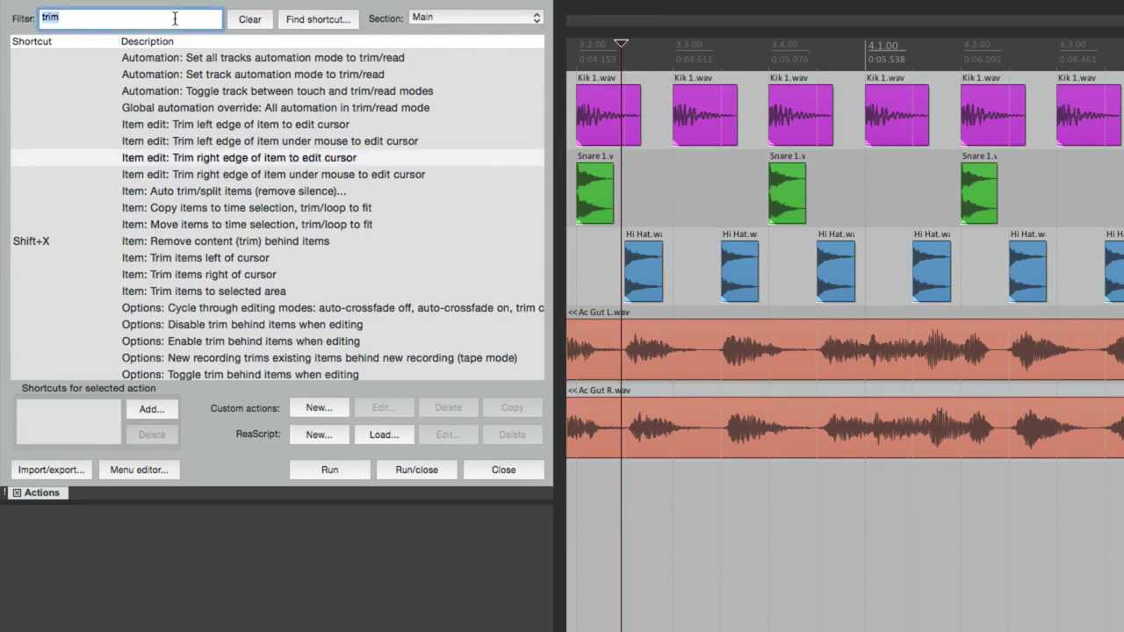
type("item vo")
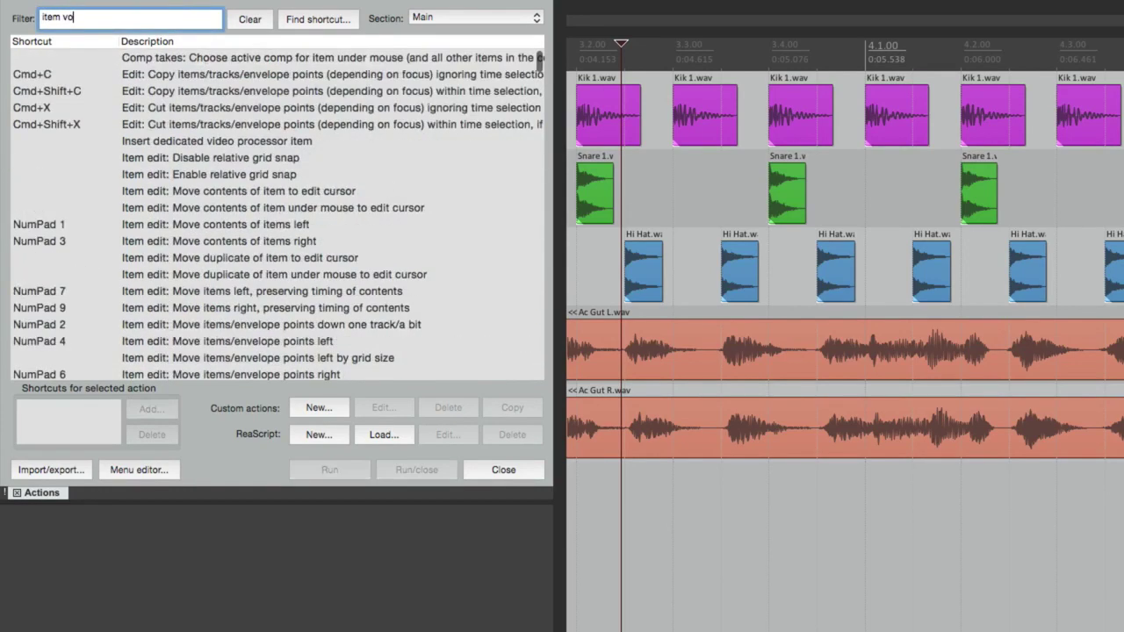
type("lume")
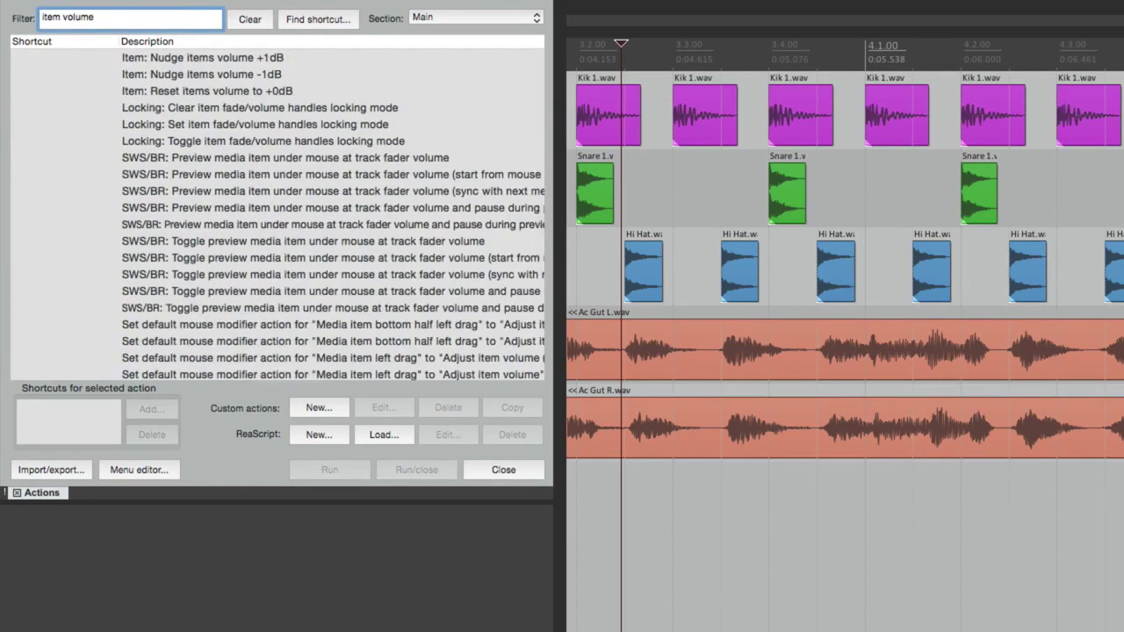
left_click(172, 63)
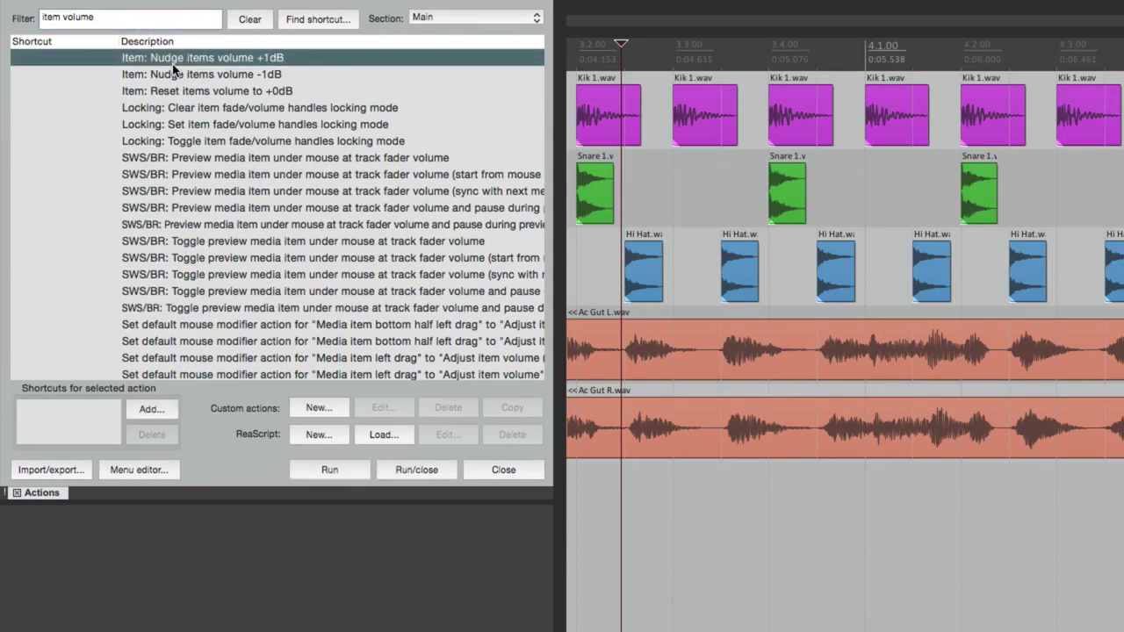
left_click(184, 79)
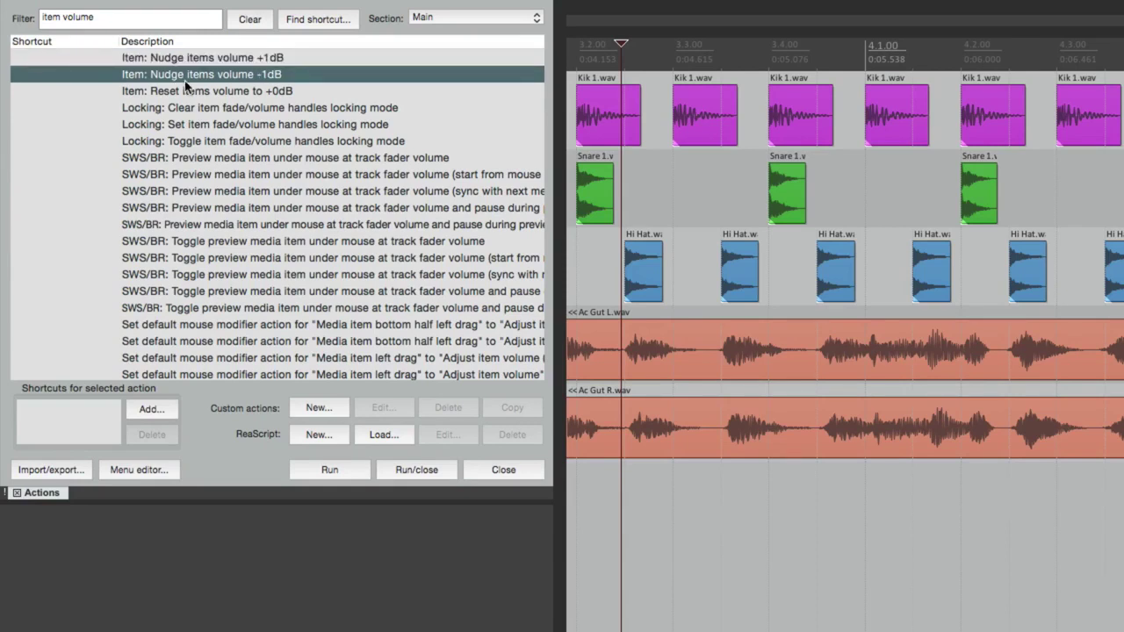
- Assign the shortcut Ctrl+U to "Item: Nudge items volume +1dB"
left_click(210, 60)
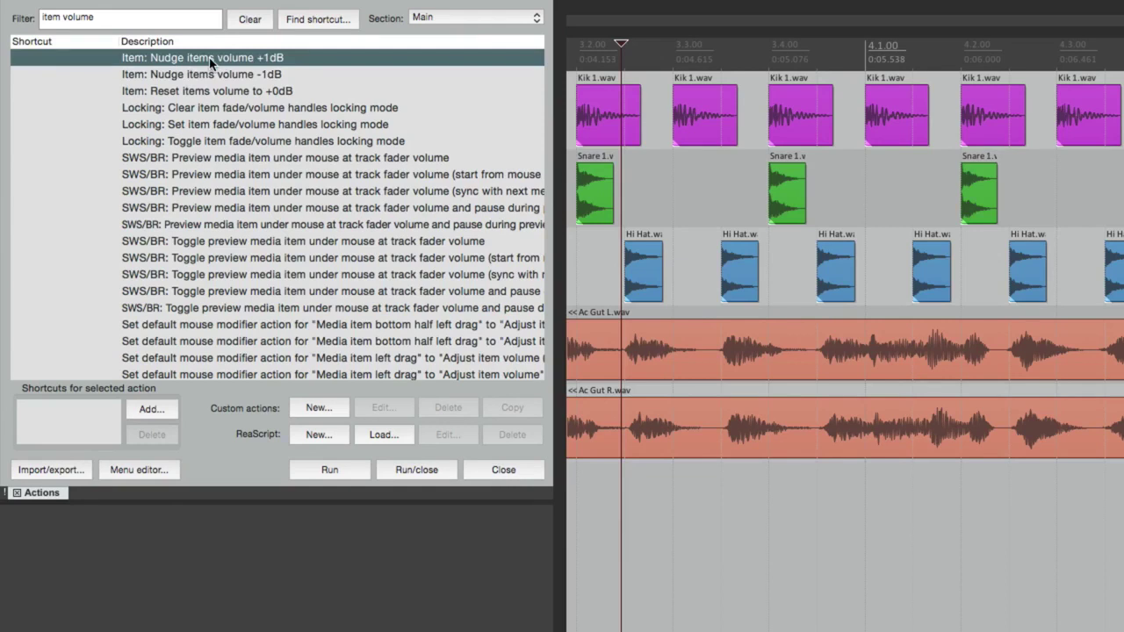
left_click(148, 415)
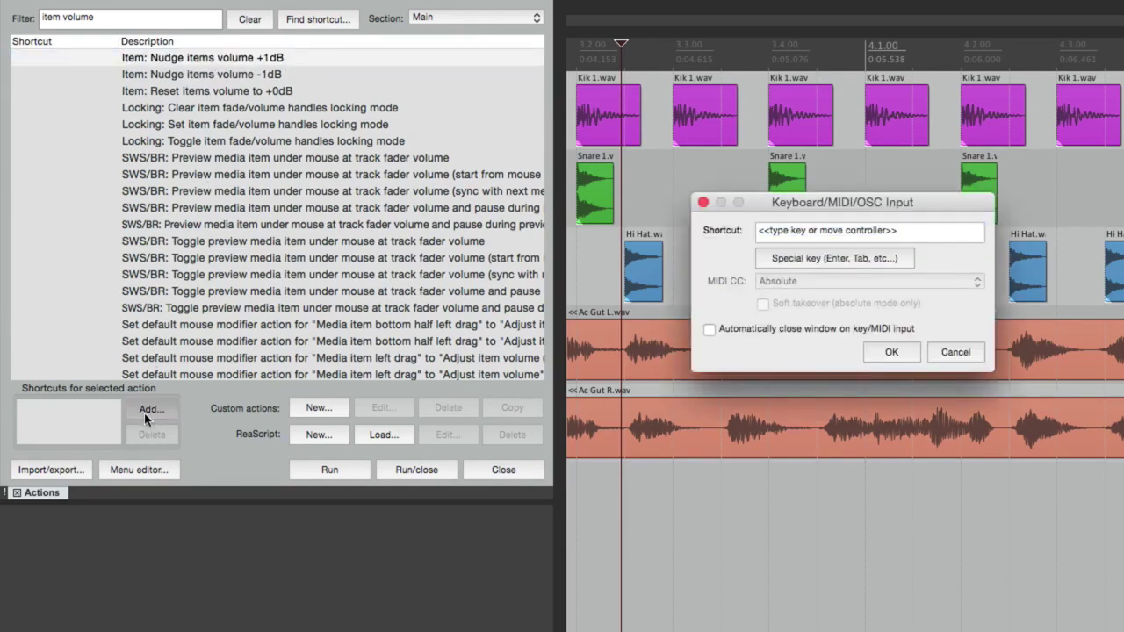
key("ctrl+u")
key("Return")
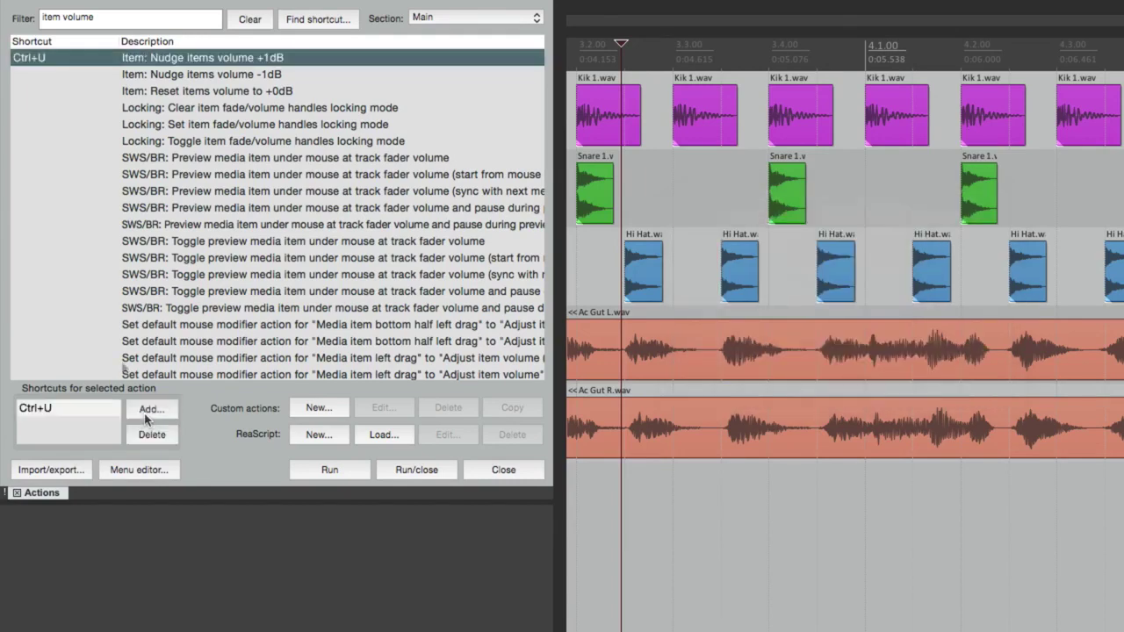
- Assign the shortcut Ctrl+D to "Item: Nudge items volume -1dB"
left_click(178, 78)
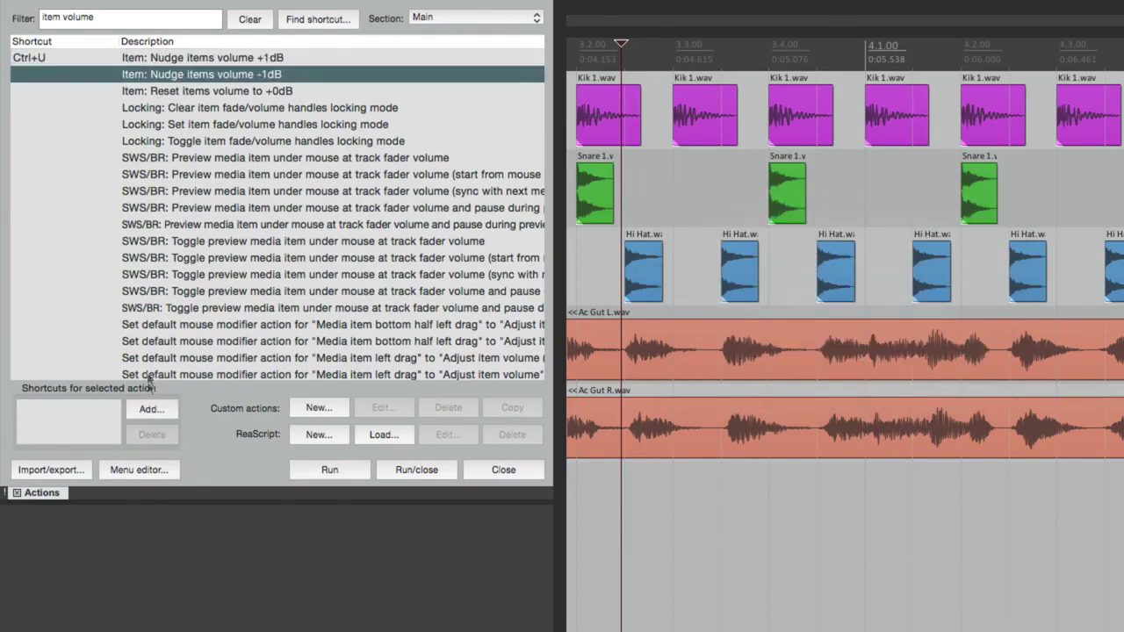
left_click(151, 409)
key("ctrl+d")
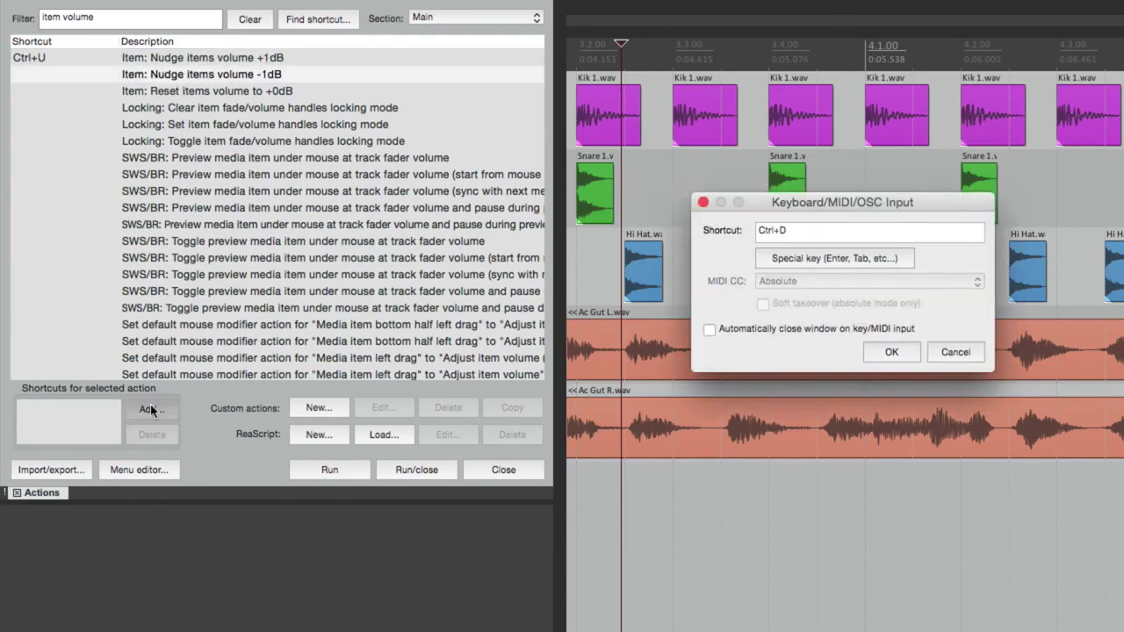
key("Return")
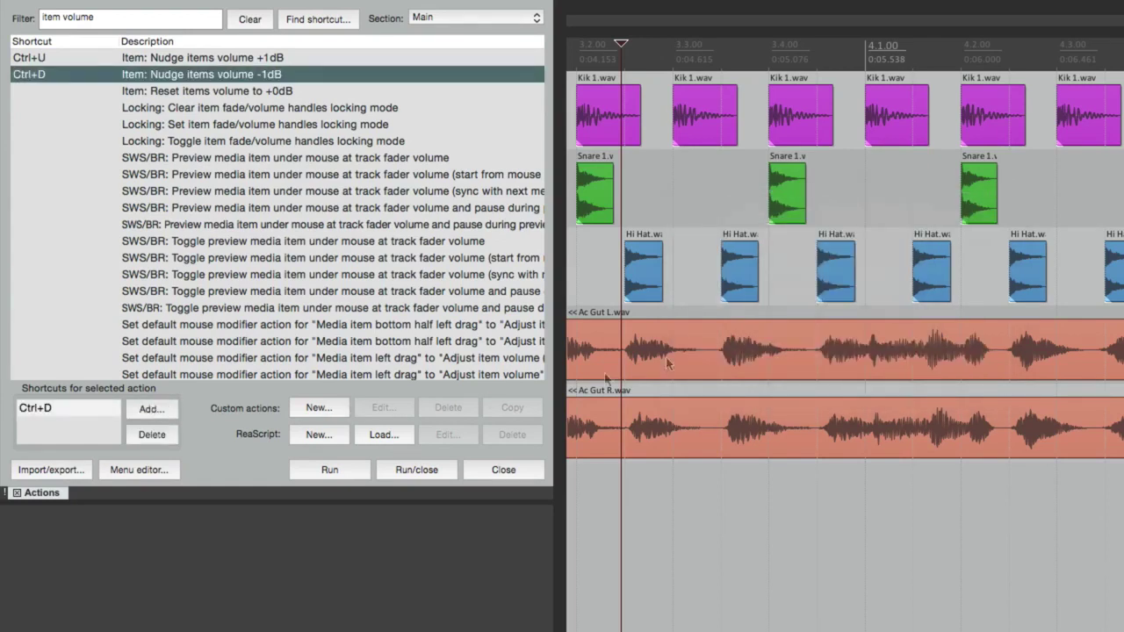
- Try the volume-down shortcut on a Hi Hat item, and lower the Ac Gut L item to -5 dB with it
left_click(832, 279)
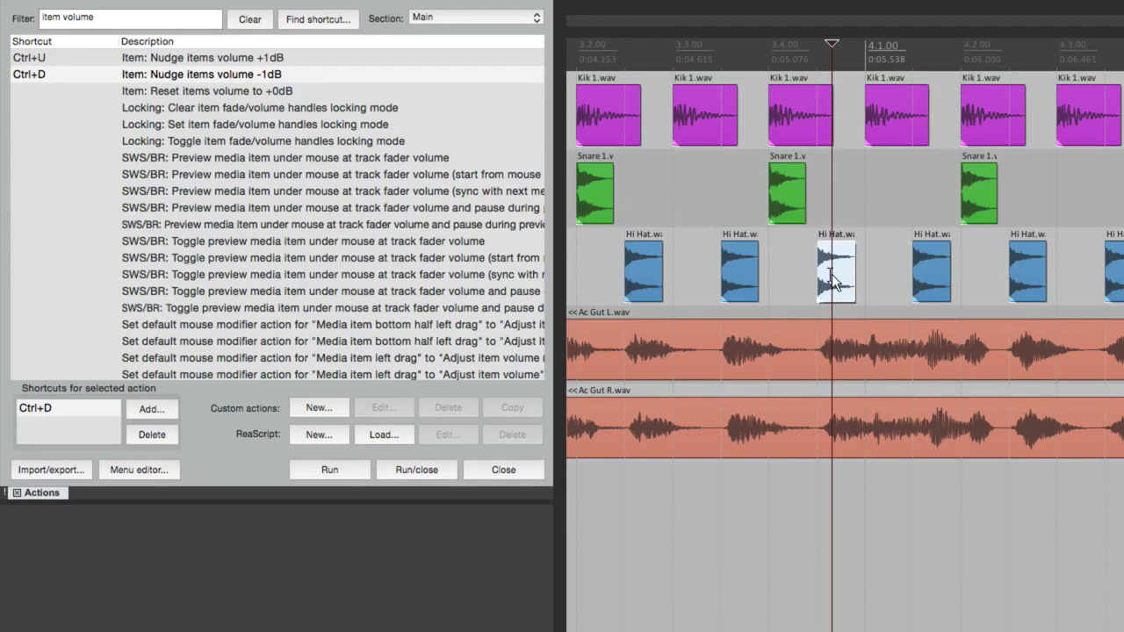
key("ctrl+d")
left_click(778, 347)
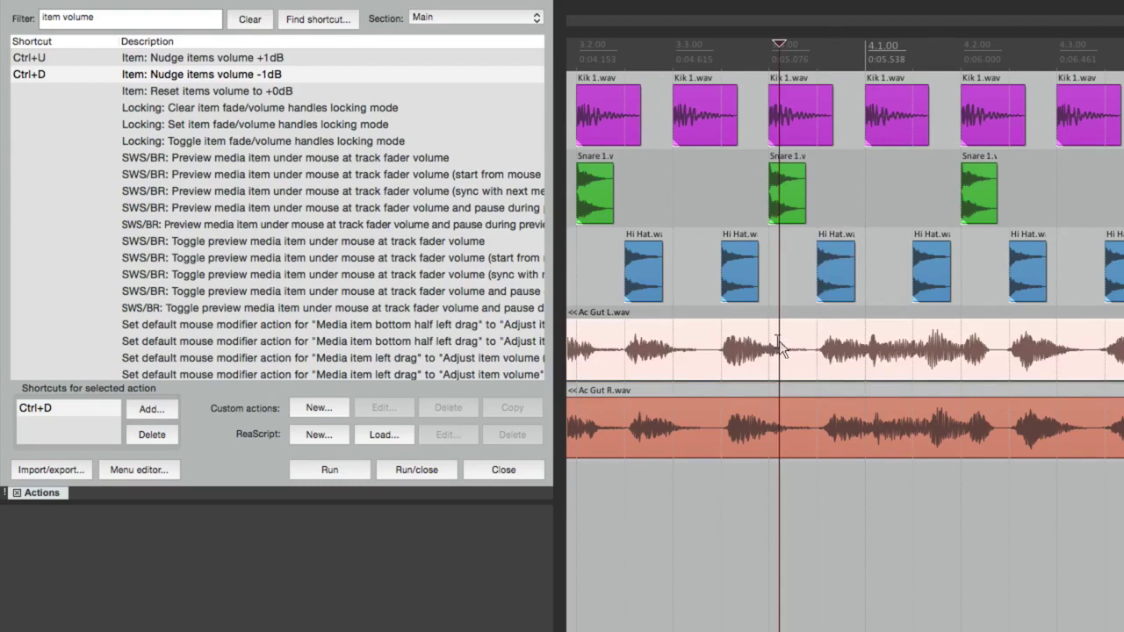
key("ctrl+d")
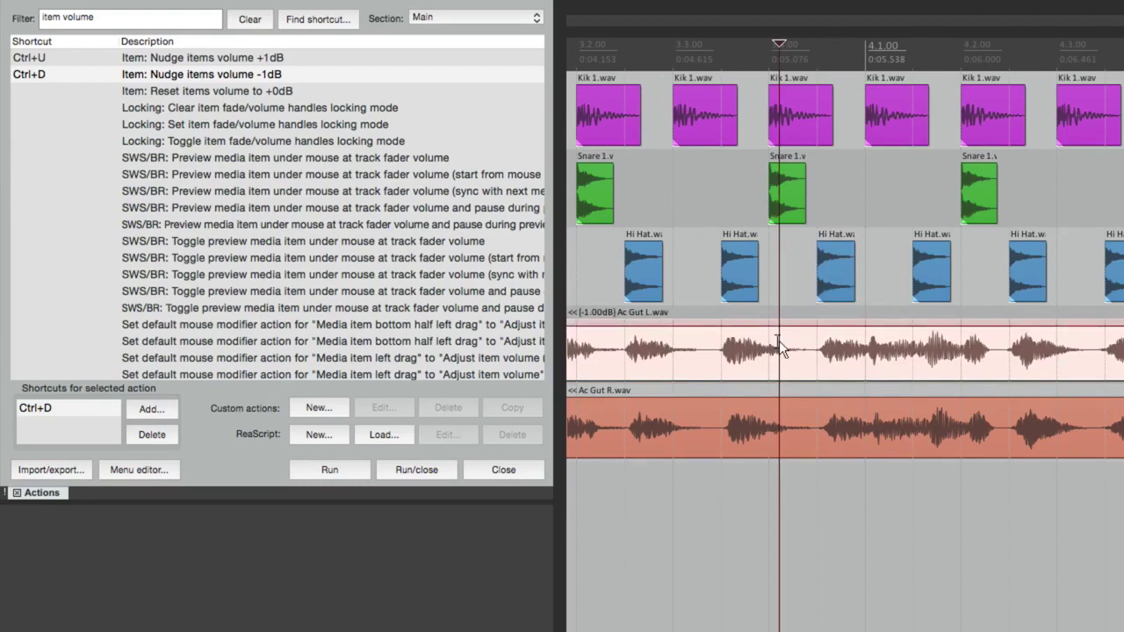
key("ctrl+d")
key("ctrl+d")
key("ctrl+d")
key("ctrl+d")
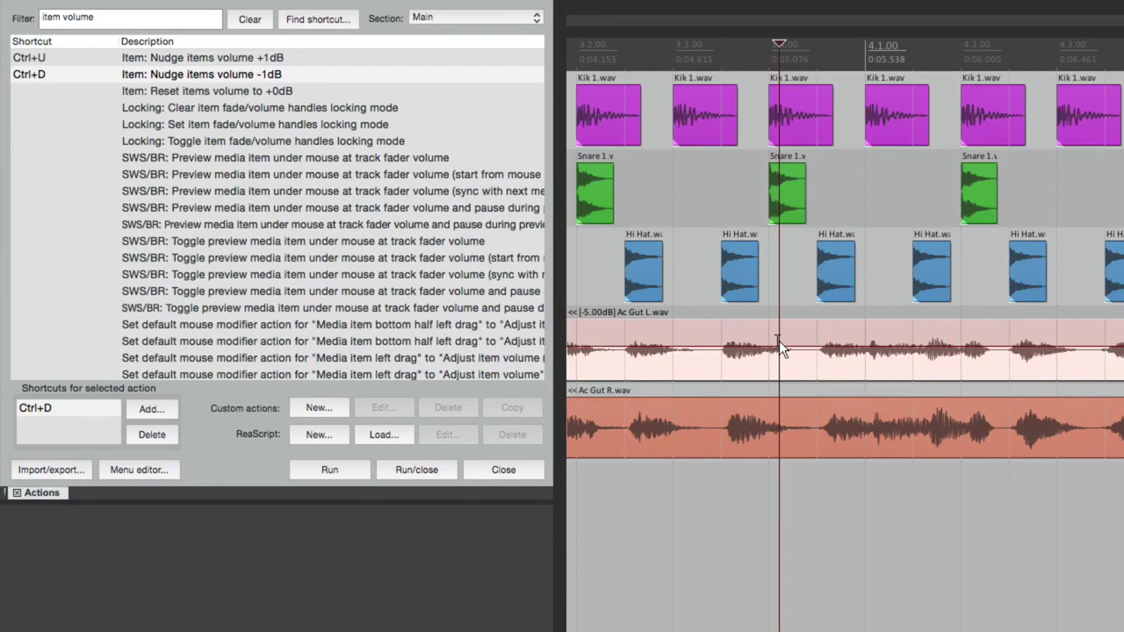
- Nudge the Ac Gut L item's volume up and down in 1 dB steps with the new shortcuts, returning it to its original level
key("ctrl+u")
key("ctrl+u")
key("ctrl+u")
key("ctrl+u")
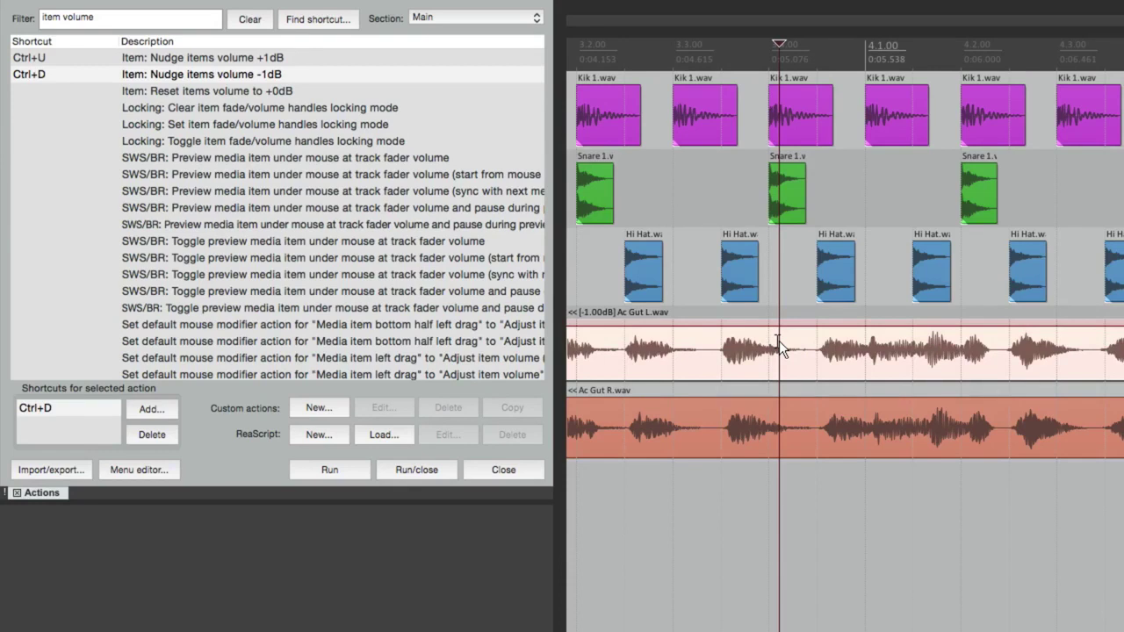
key("ctrl+d")
key("ctrl+d")
key("ctrl+d")
key("ctrl+d")
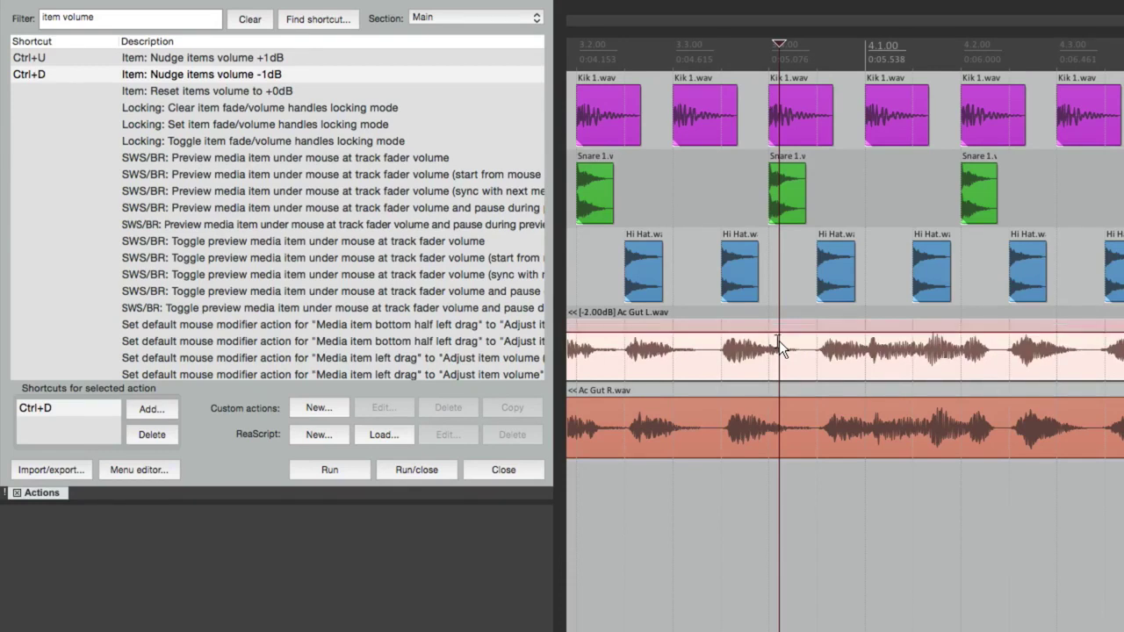
key("ctrl+u")
key("ctrl+u")
key("ctrl+u")
key("ctrl+u")
key("ctrl+u")
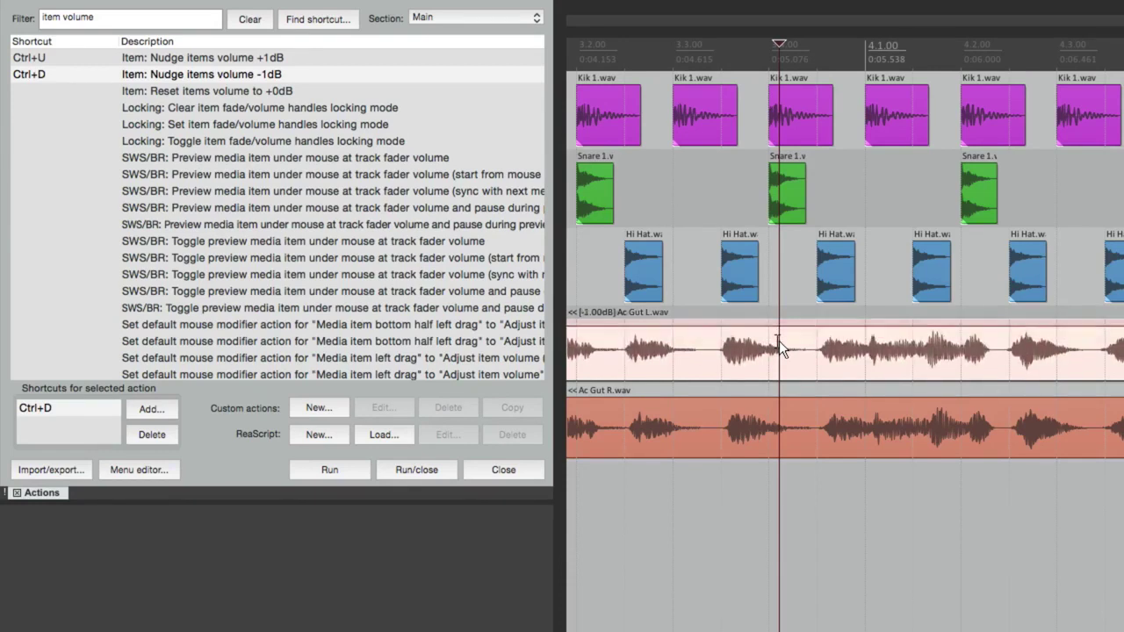
- Lower the Kik 1 item at 3.3.00 by 5 dB with the volume shortcut and raise it back by 5 dB
left_click(712, 101)
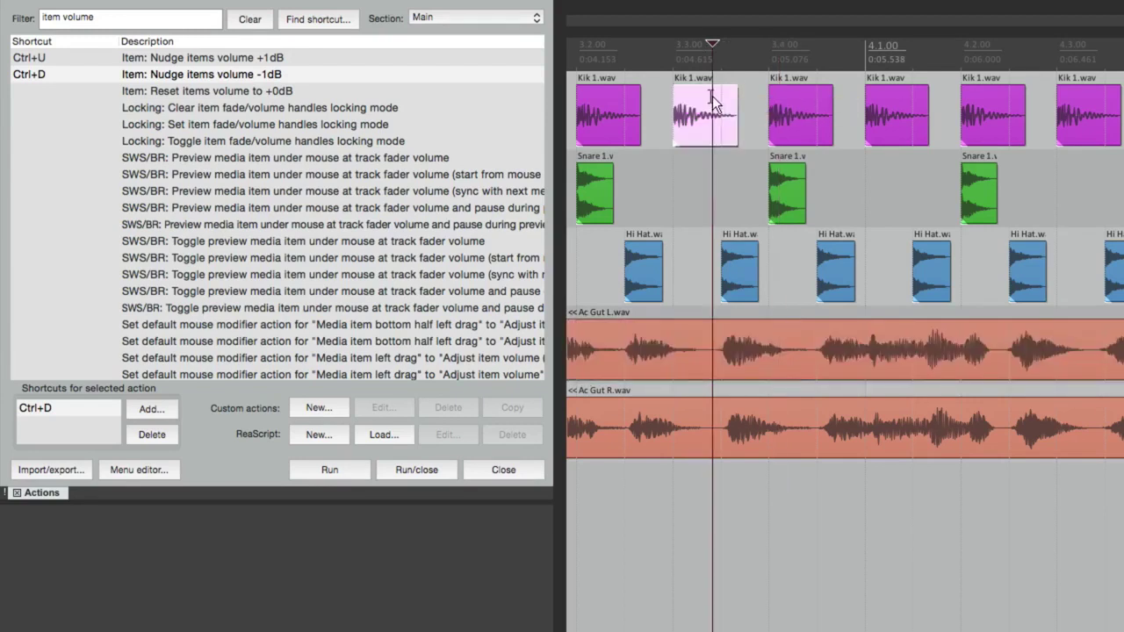
key("ctrl+d")
key("ctrl+d")
key("ctrl+d")
key("ctrl+d")
key("ctrl+d")
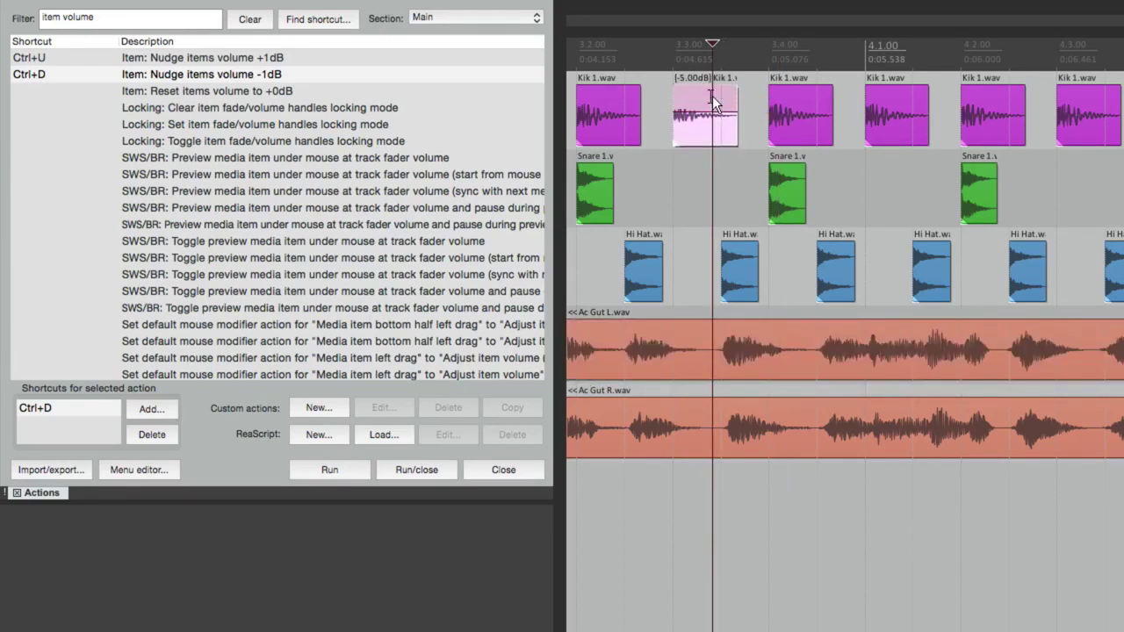
key("ctrl+u")
key("ctrl+u")
key("ctrl+u")
key("ctrl+u")
key("ctrl+u")
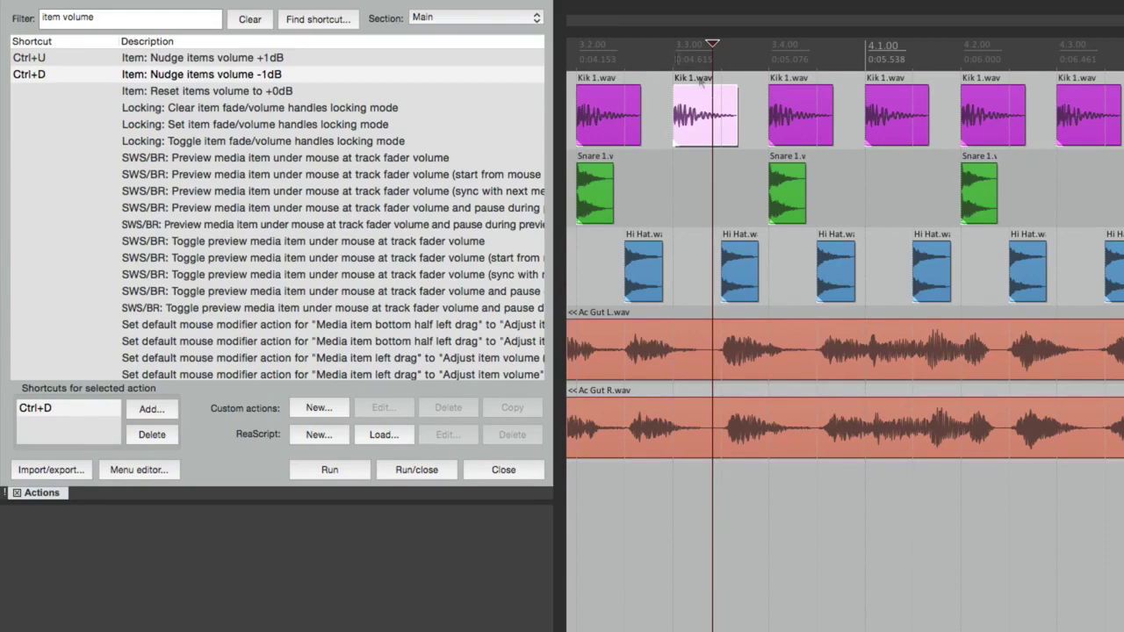
- Clear the action filter and sort the list by shortcut to review the assigned shortcuts
left_click(248, 20)
left_click(73, 41)
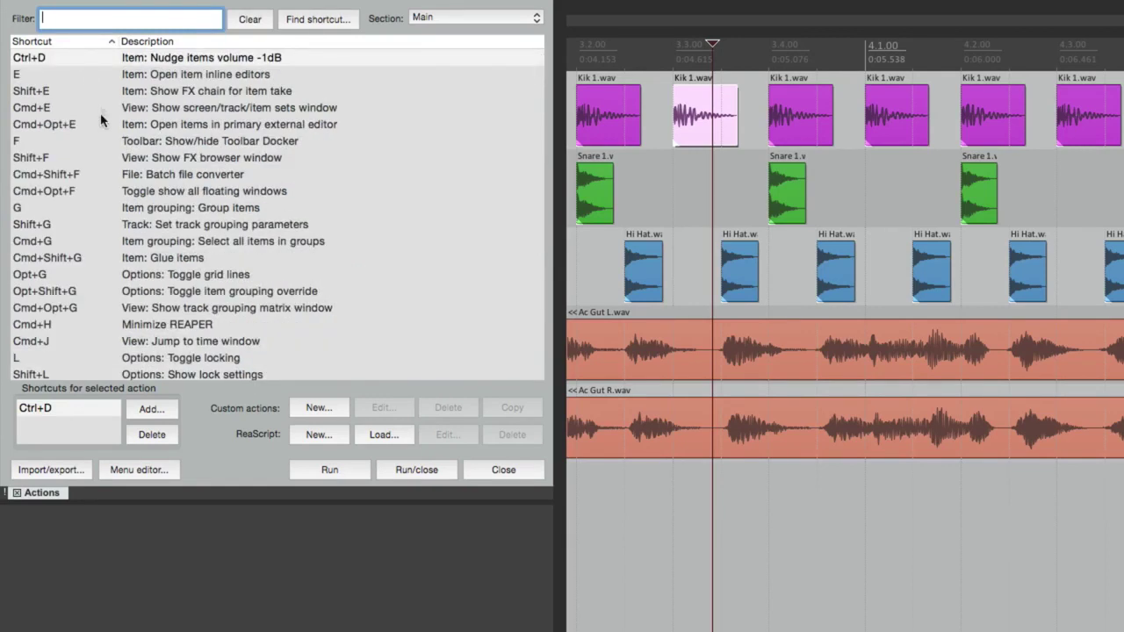
scroll(100, 121, "down", 6)
scroll(100, 128, "down", 20)
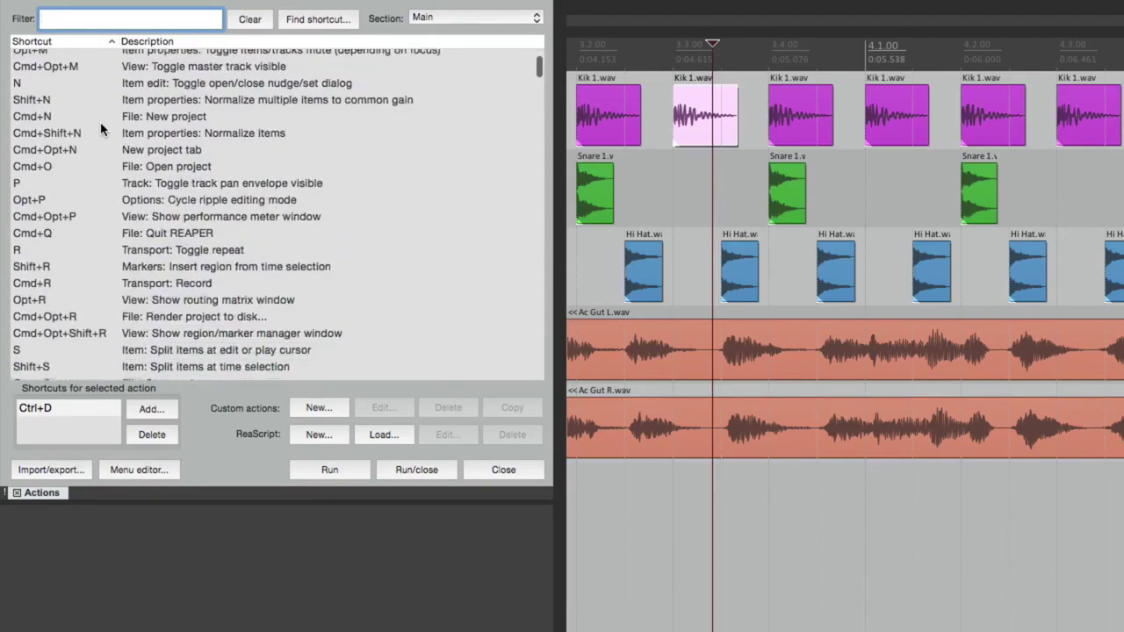
scroll(100, 129, "down", 20)
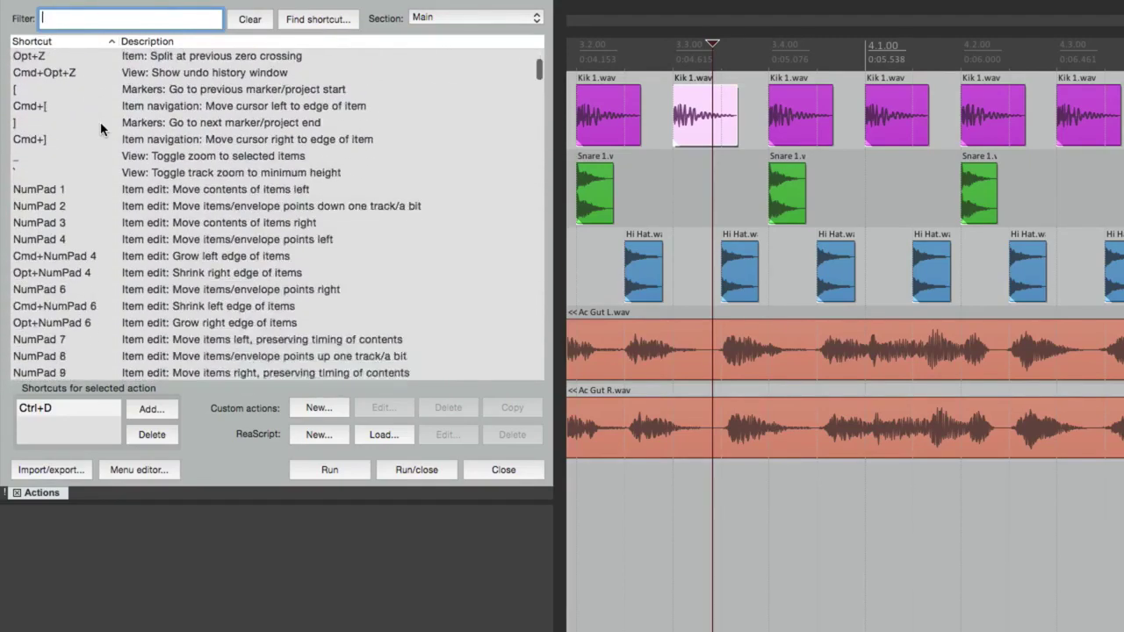
scroll(100, 126, "up", 20)
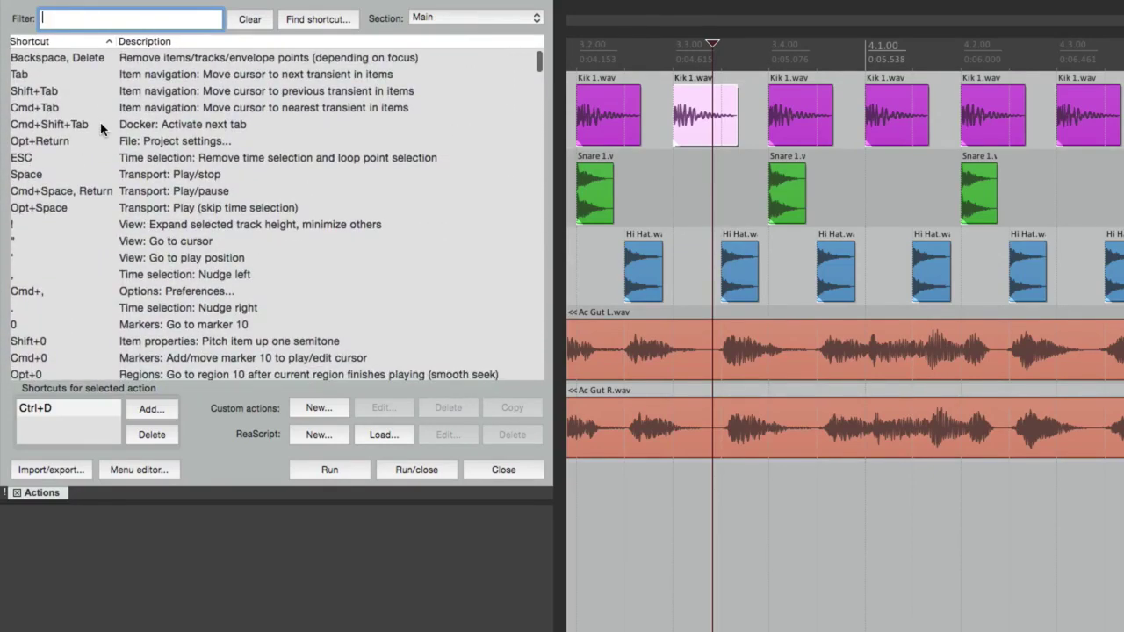
- Sort the action list by description in descending order
left_click(216, 44)
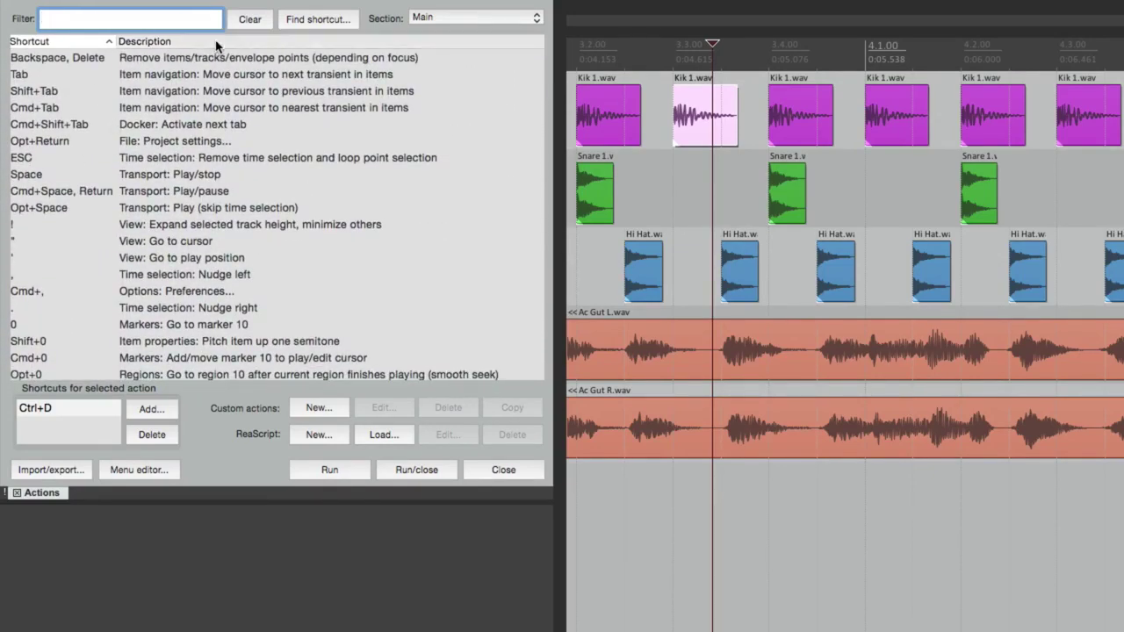
left_click(217, 44)
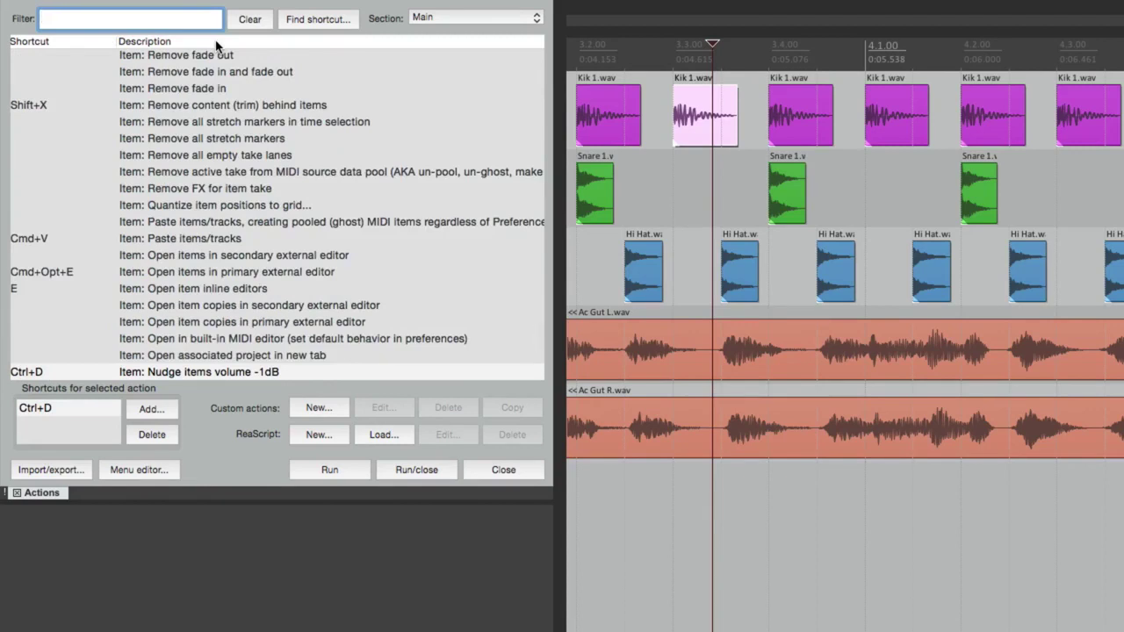
- Find the action bound to the V shortcut in the action list and select it
left_click(312, 23)
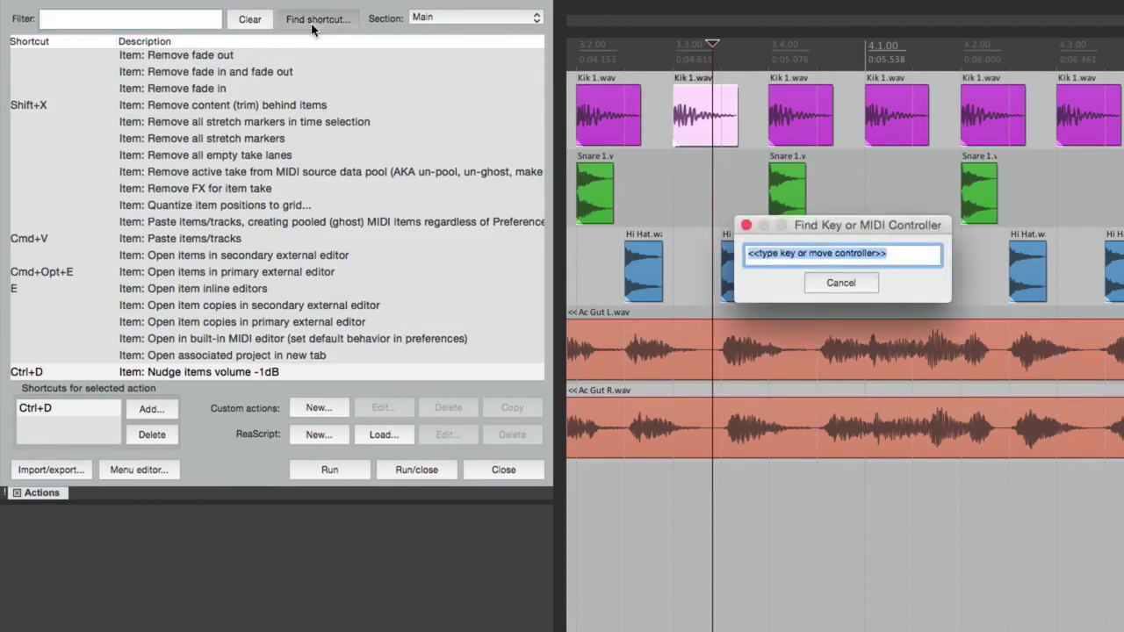
key("v")
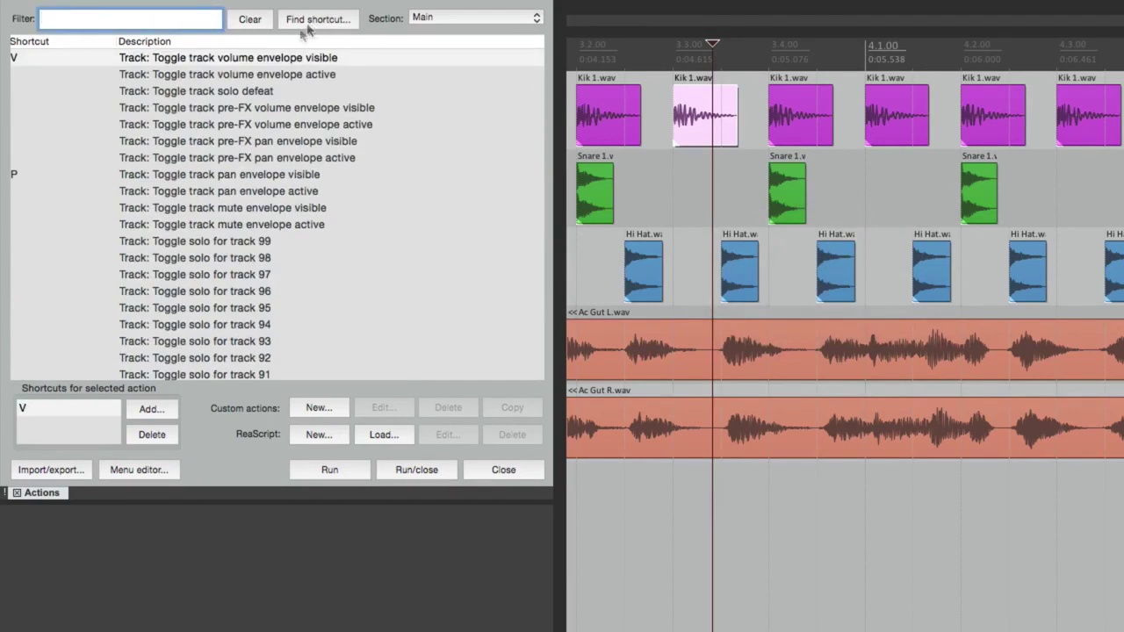
left_click(252, 60)
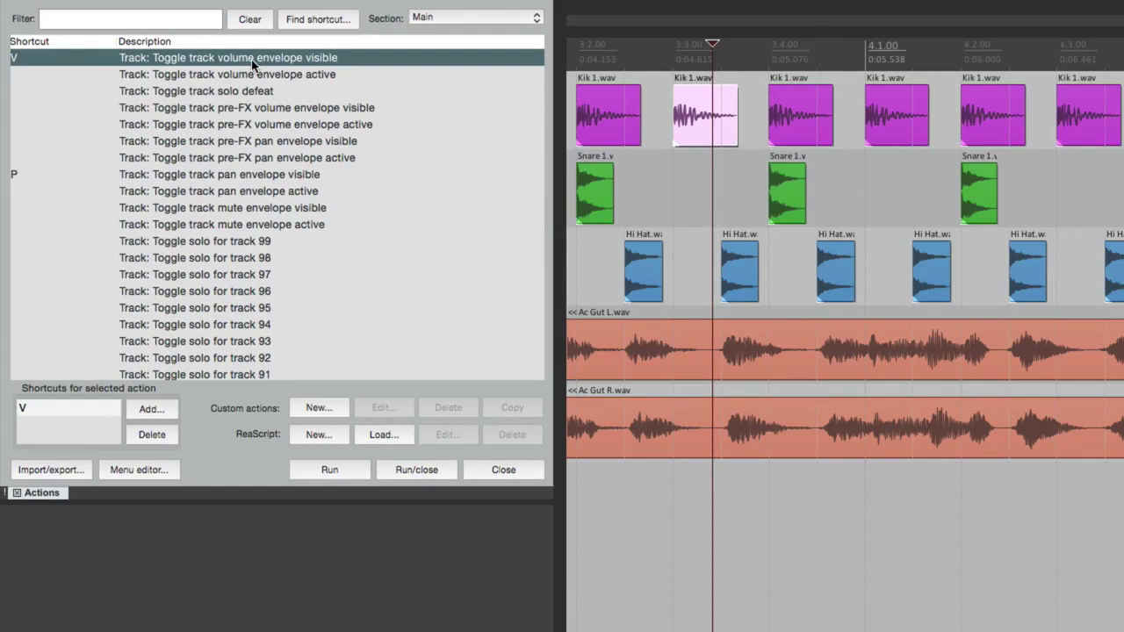
- Test the V shortcut on the Hi Hat track by showing its volume envelope and hiding it again
left_click(694, 264)
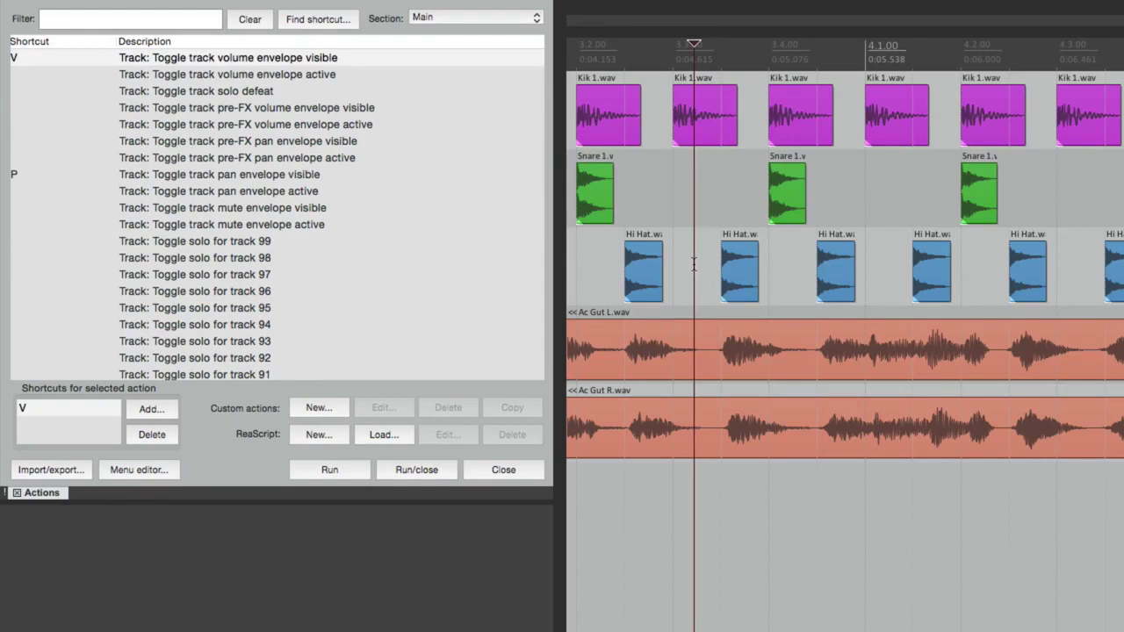
key("v")
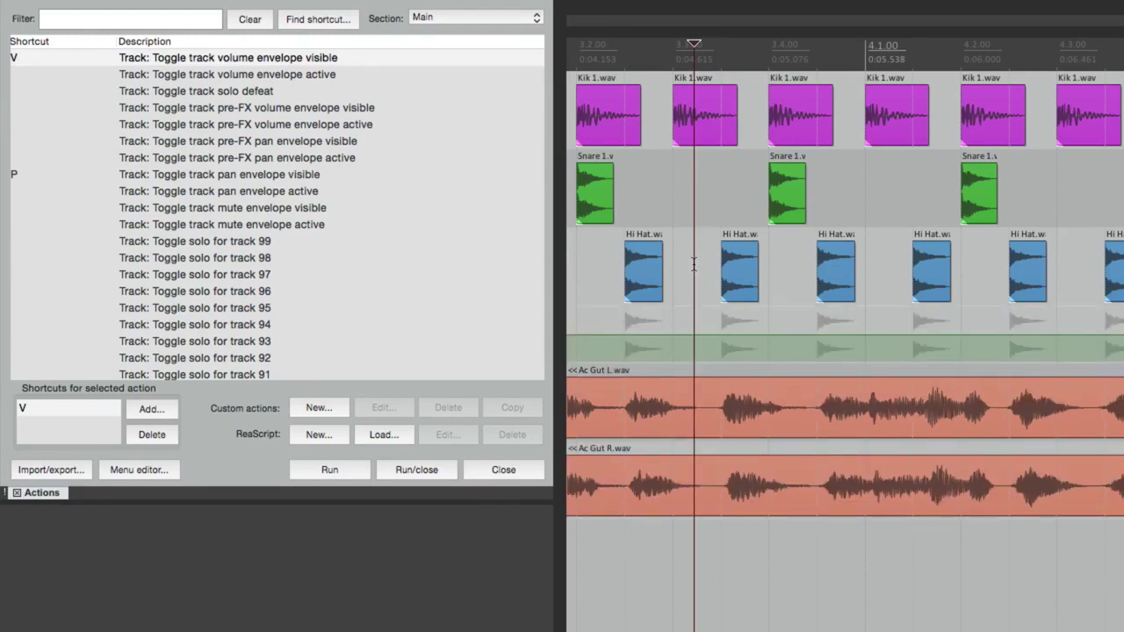
key("v")
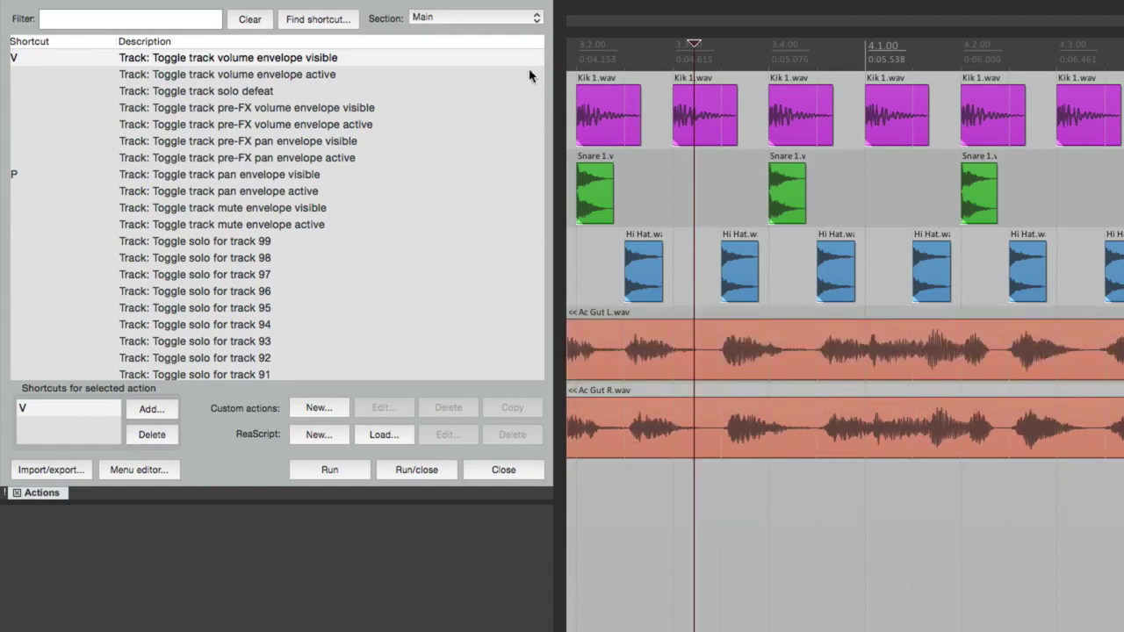
- Find the action bound to the P shortcut in the action list
left_click(261, 58)
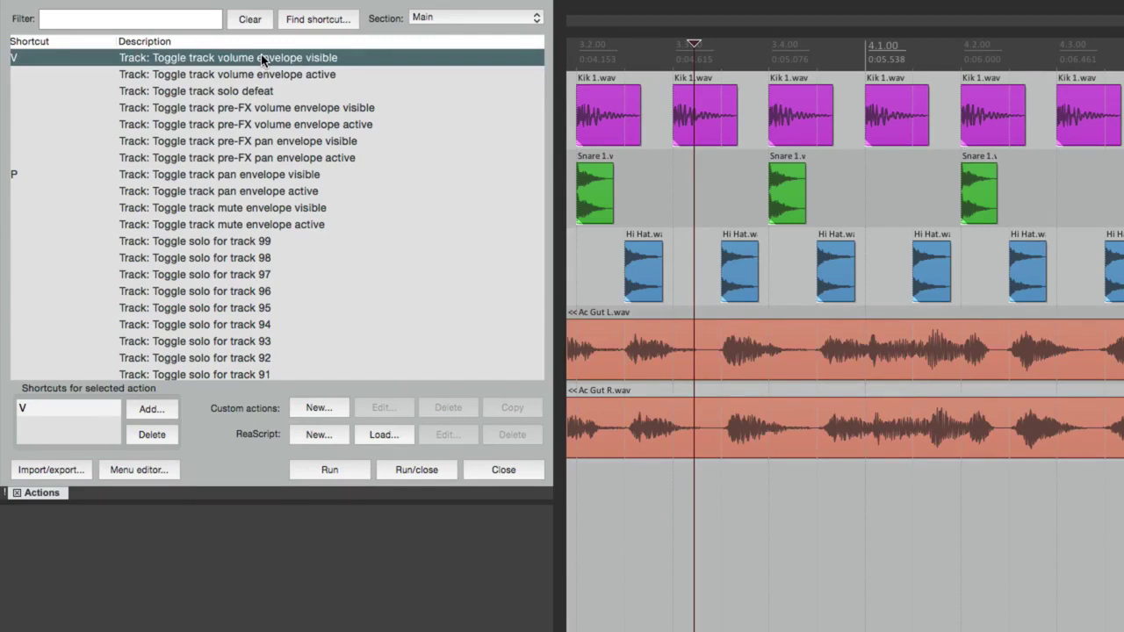
left_click(318, 19)
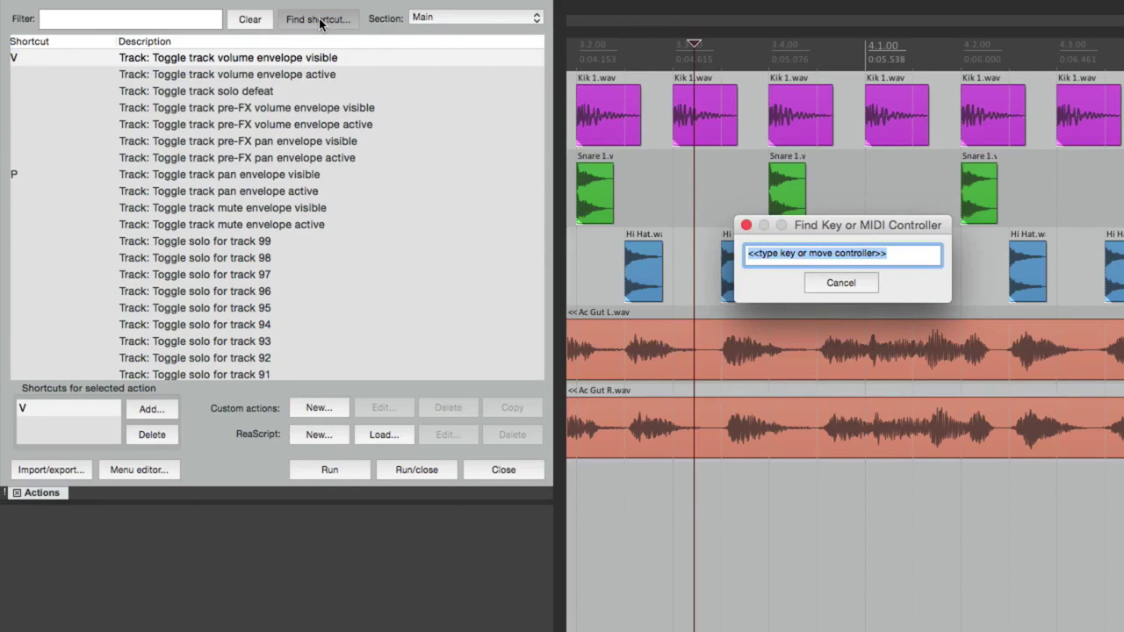
key("p")
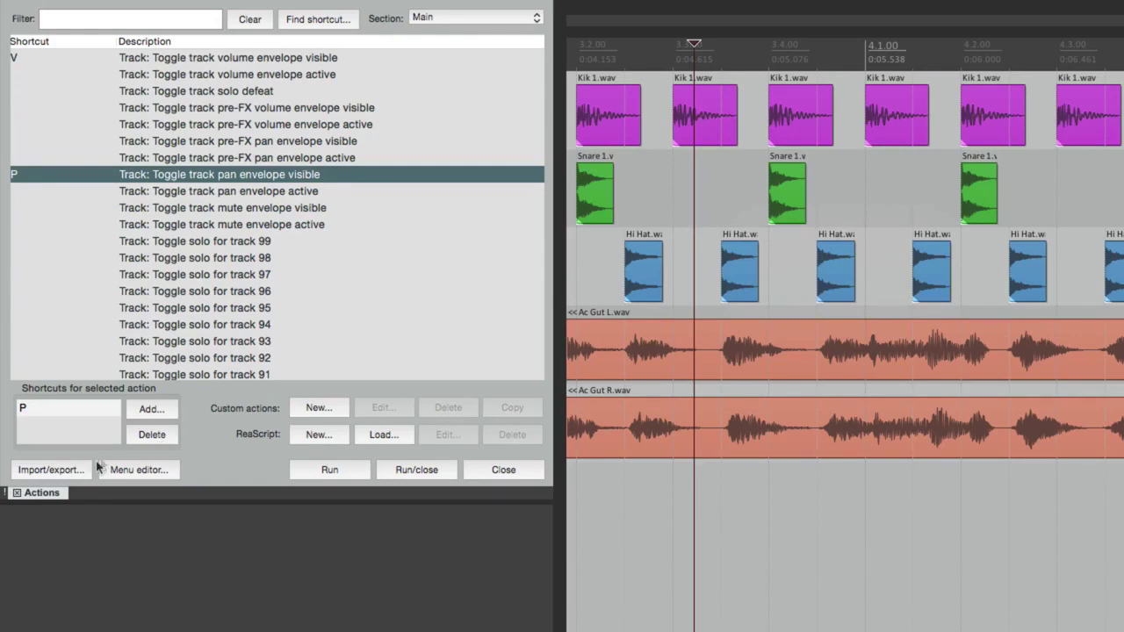
- Review the shortcut import and export options, including with the volume and pan envelope visibility actions selected together
left_click(70, 474)
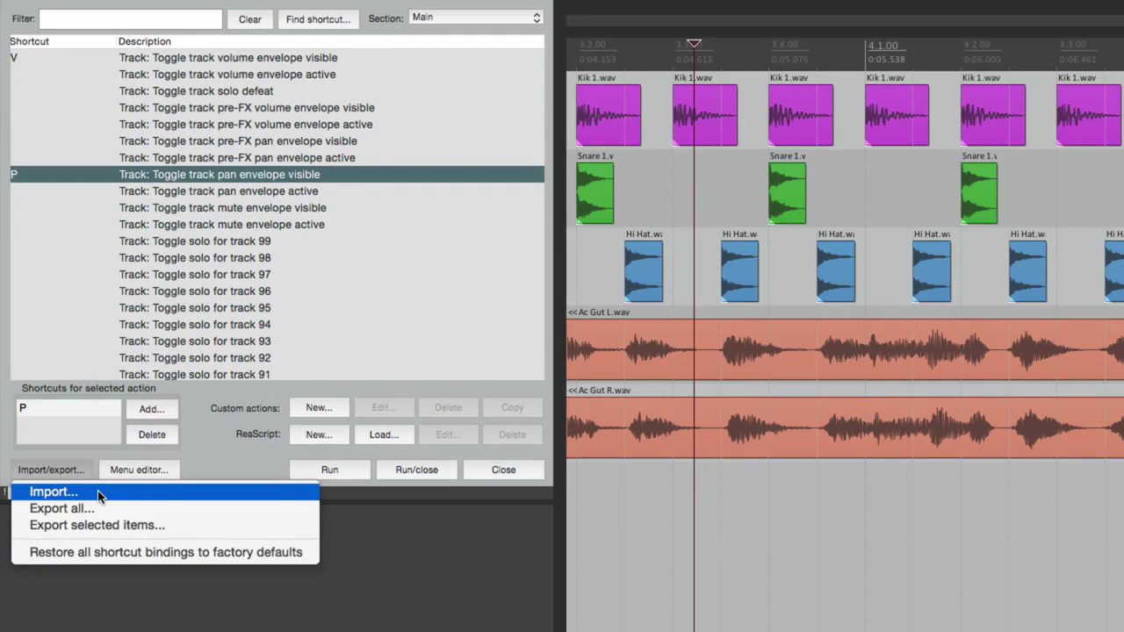
left_click(180, 344)
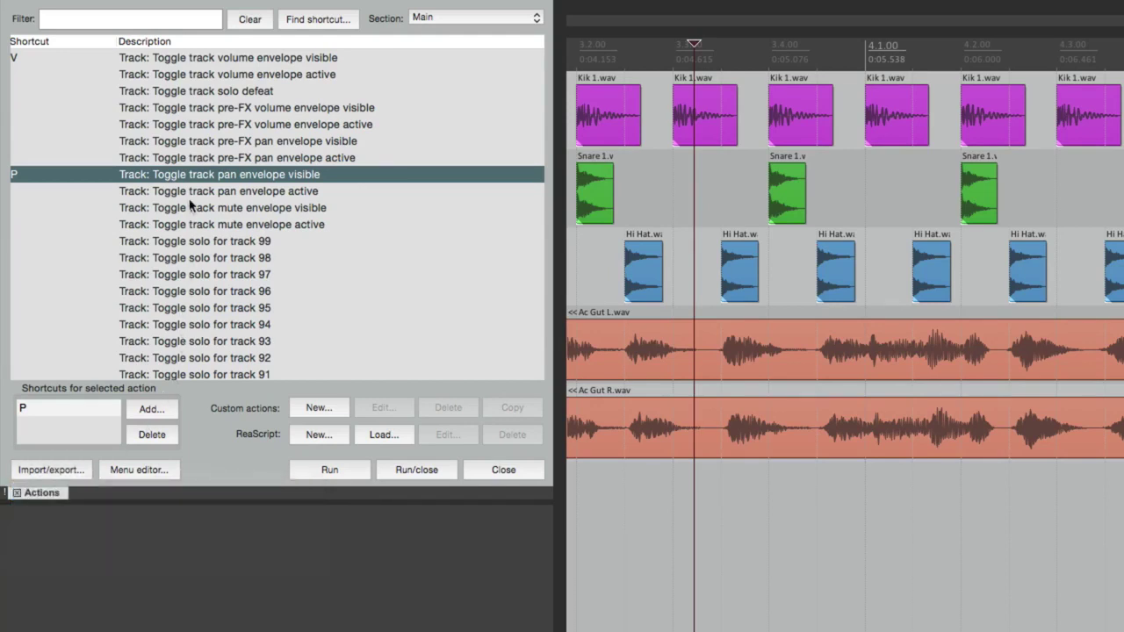
left_click(187, 58, "super")
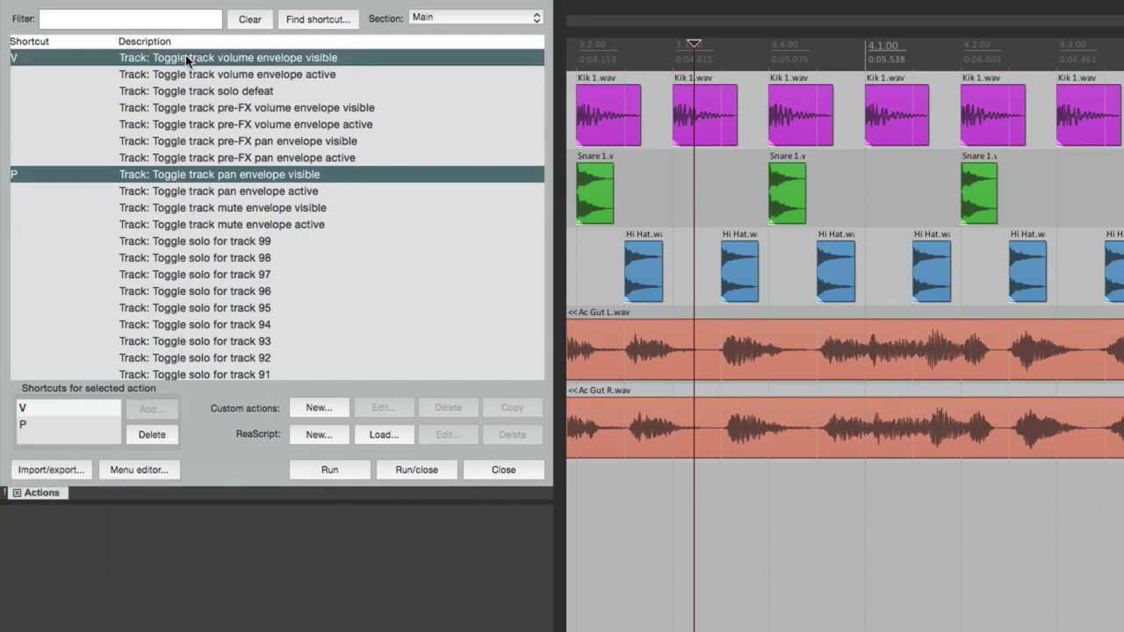
left_click(79, 468)
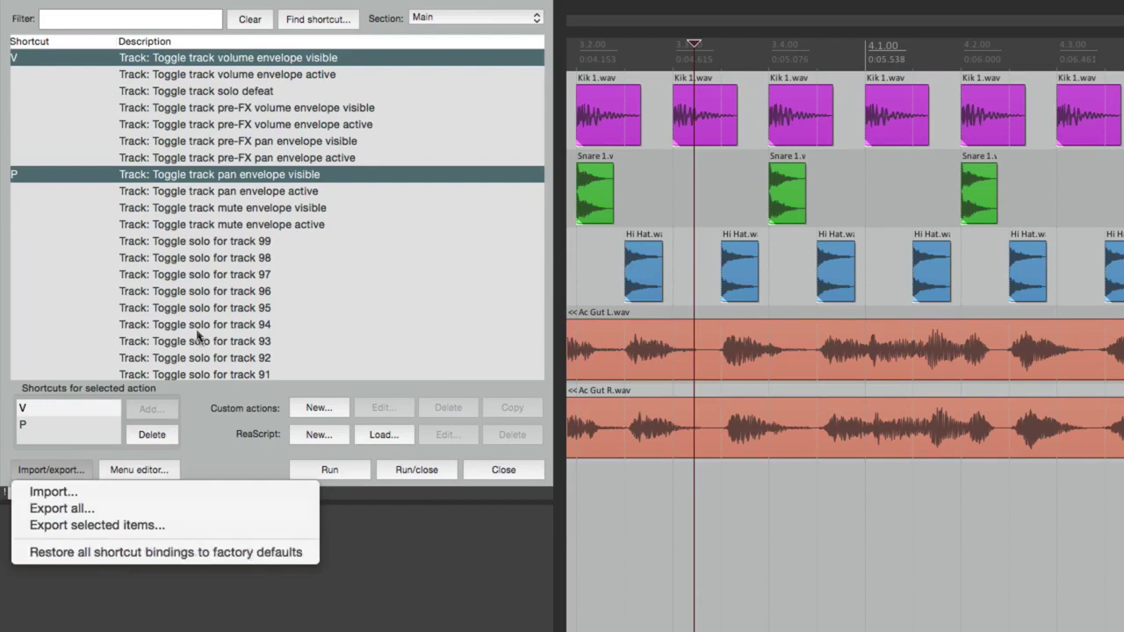
left_click(201, 258)
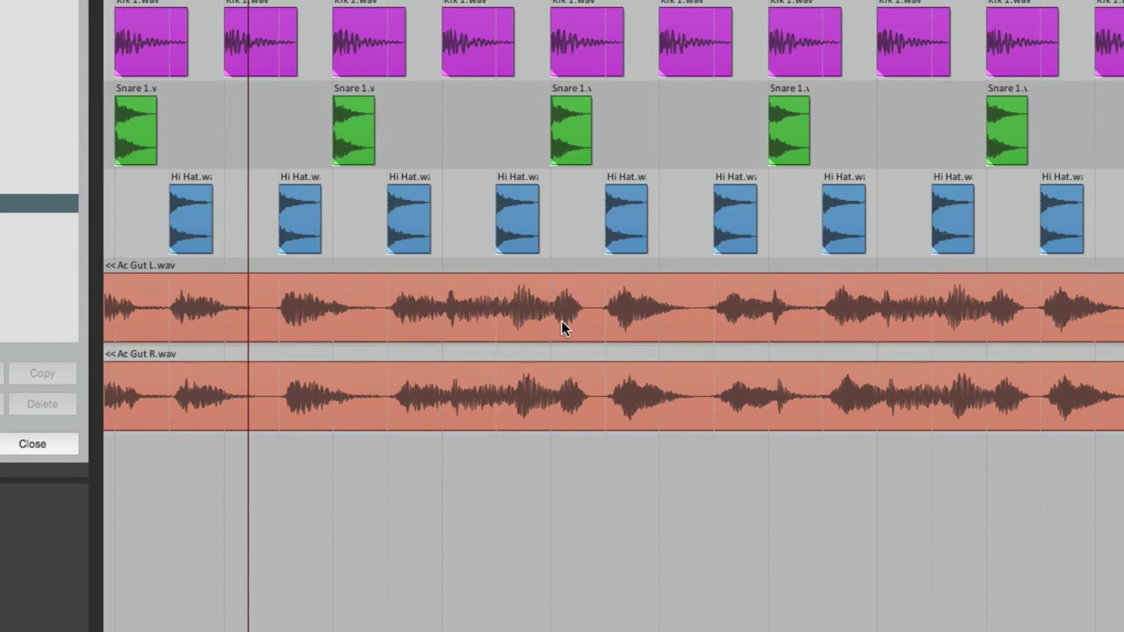
- Split the Ac Gut L item in the gaps before and after the phrase around 4.1.00
left_click(376, 309)
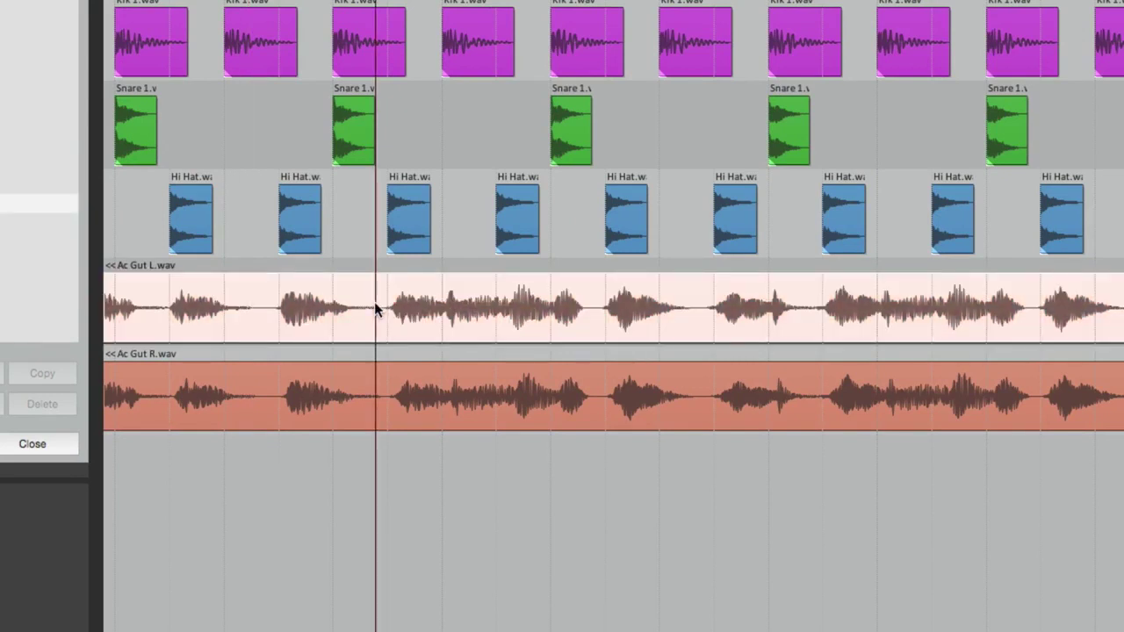
key("s")
left_click(601, 298)
key("s")
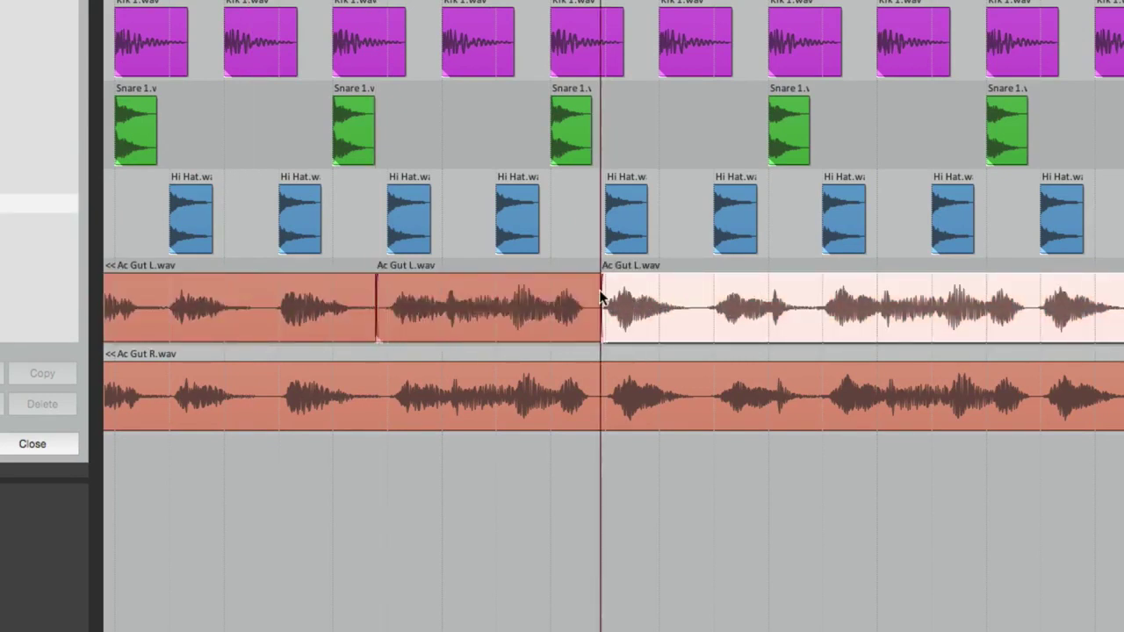
- Mute the middle Ac Gut L segment between the two splits through its item settings
left_click(478, 299)
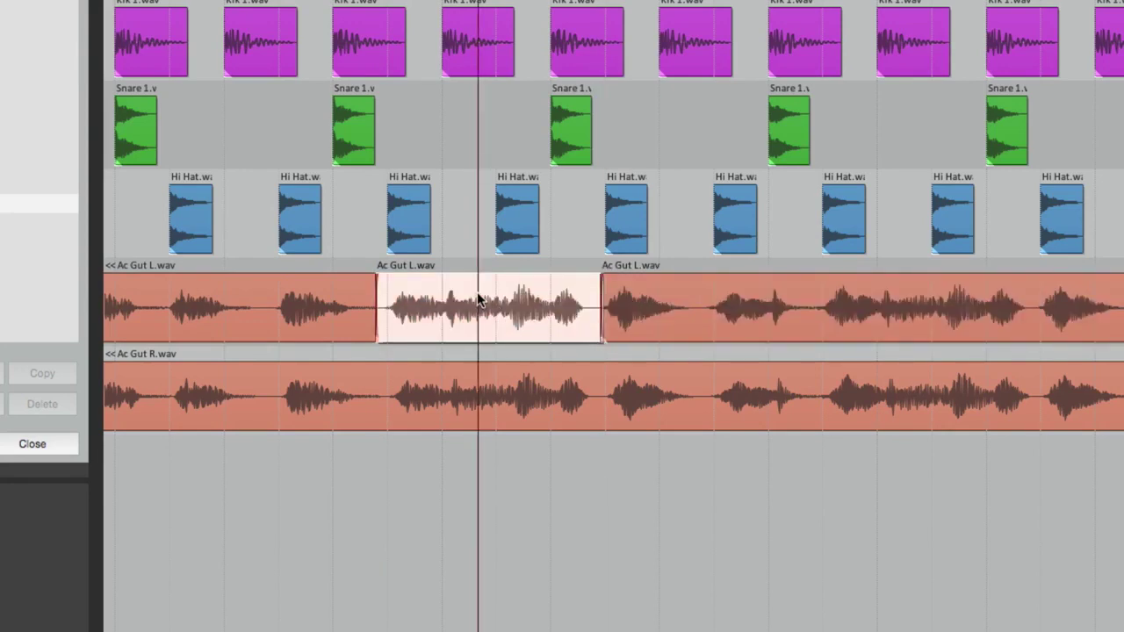
right_click(479, 298)
mouse_move(510, 307)
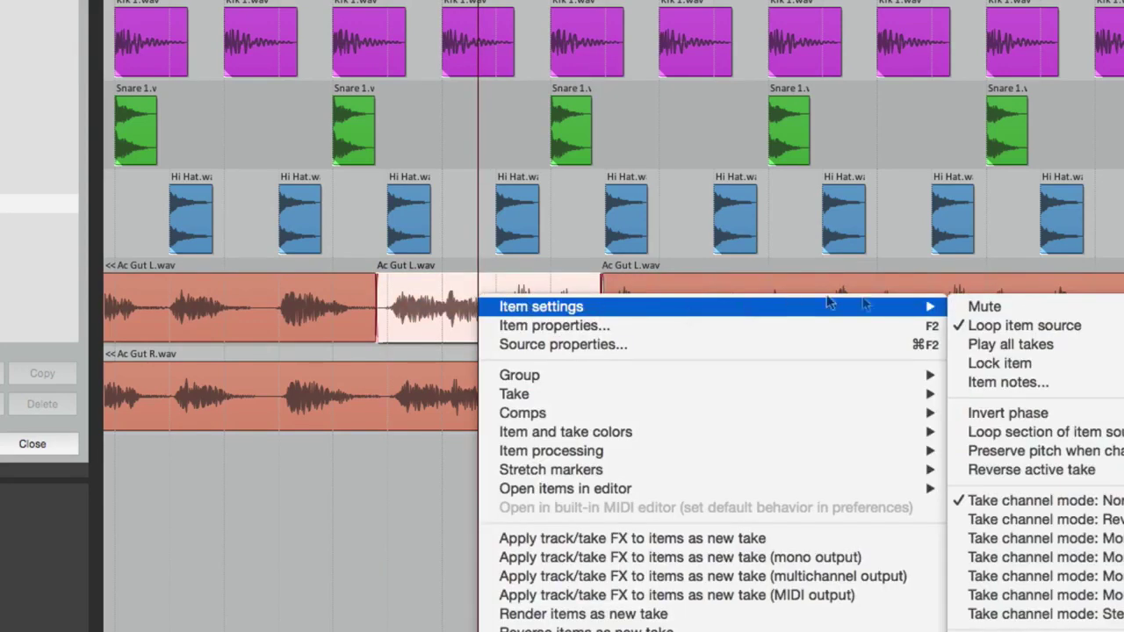
left_click(949, 310)
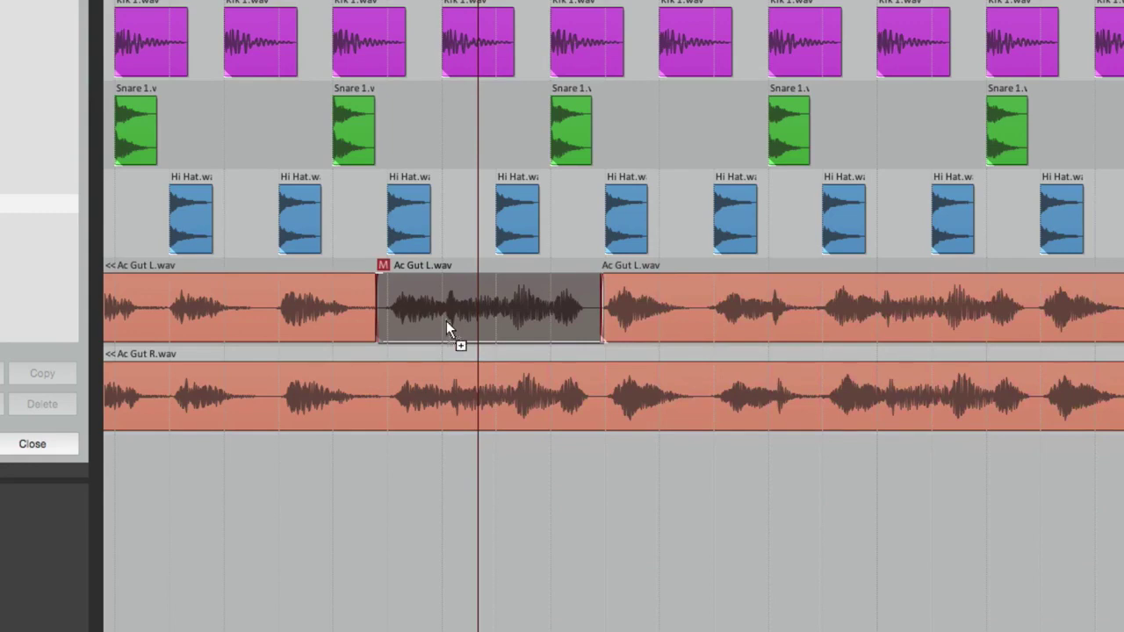
- Undo the mute and both splits on the Ac Gut L item
key("super+z")
key("super+z")
key("super+z")
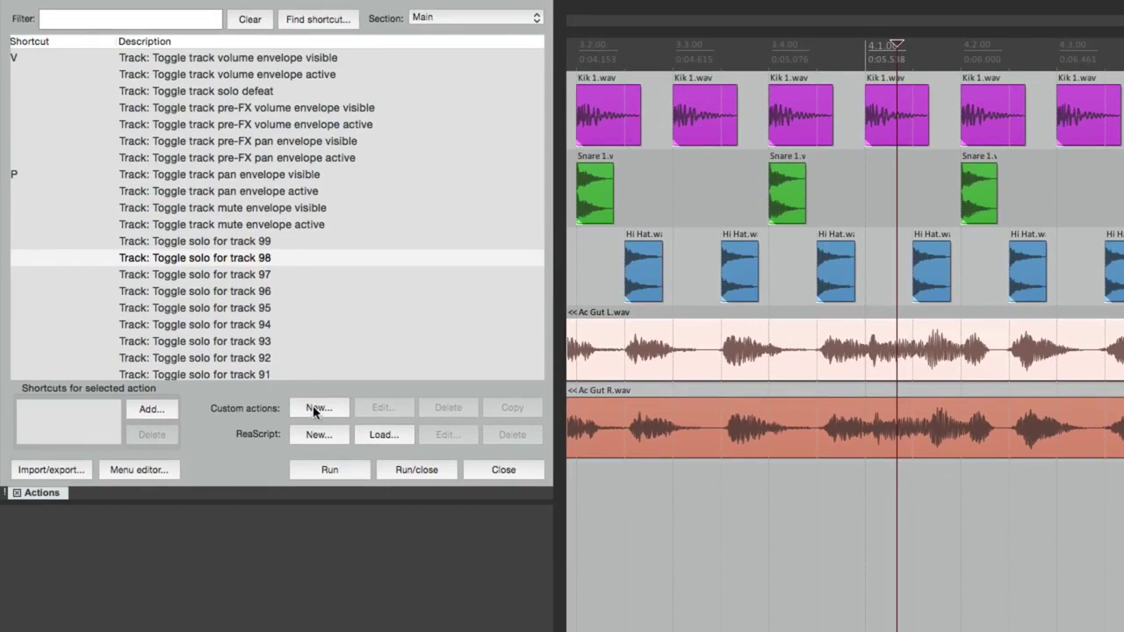
- Start a new custom action, filter for "split time" and add "Item: Split items at time selection" to it
left_click(318, 409)
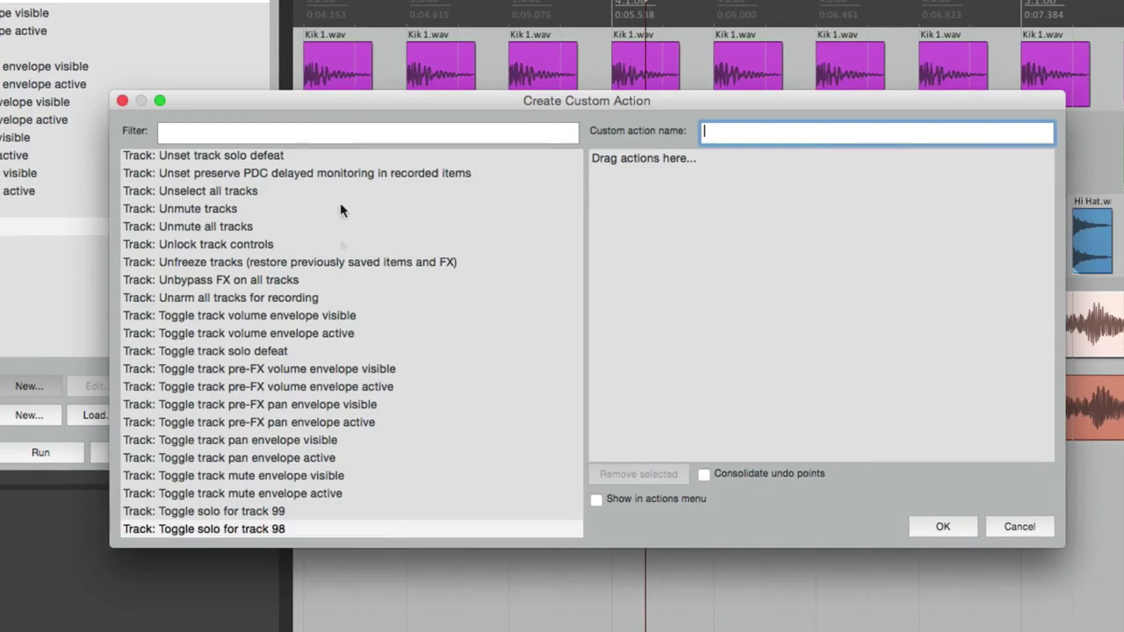
left_click(285, 130)
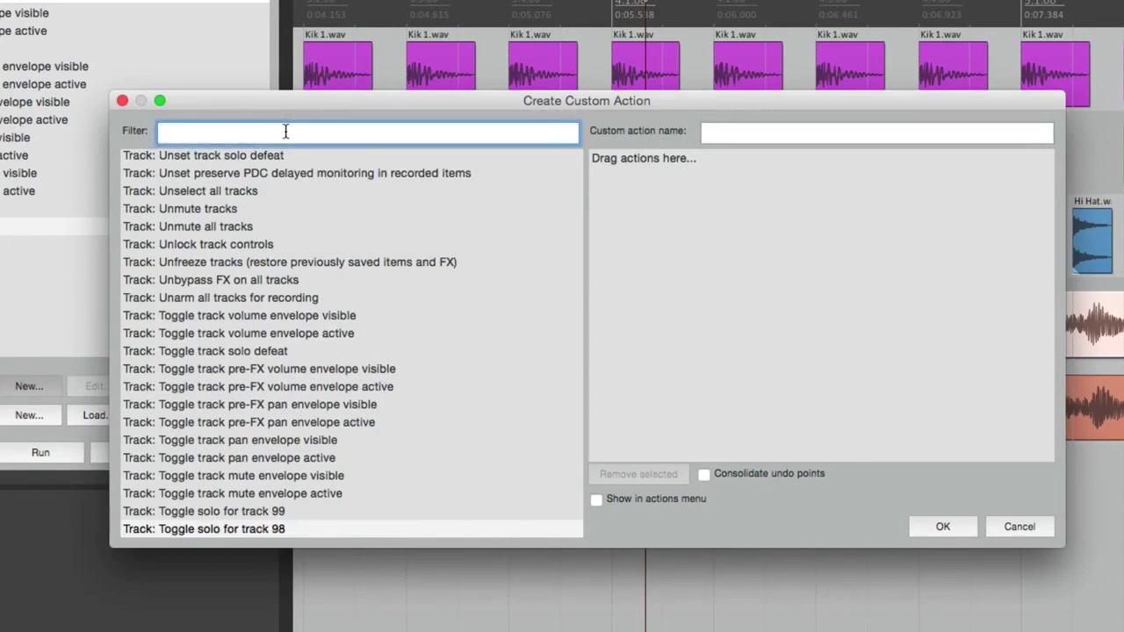
type("split time")
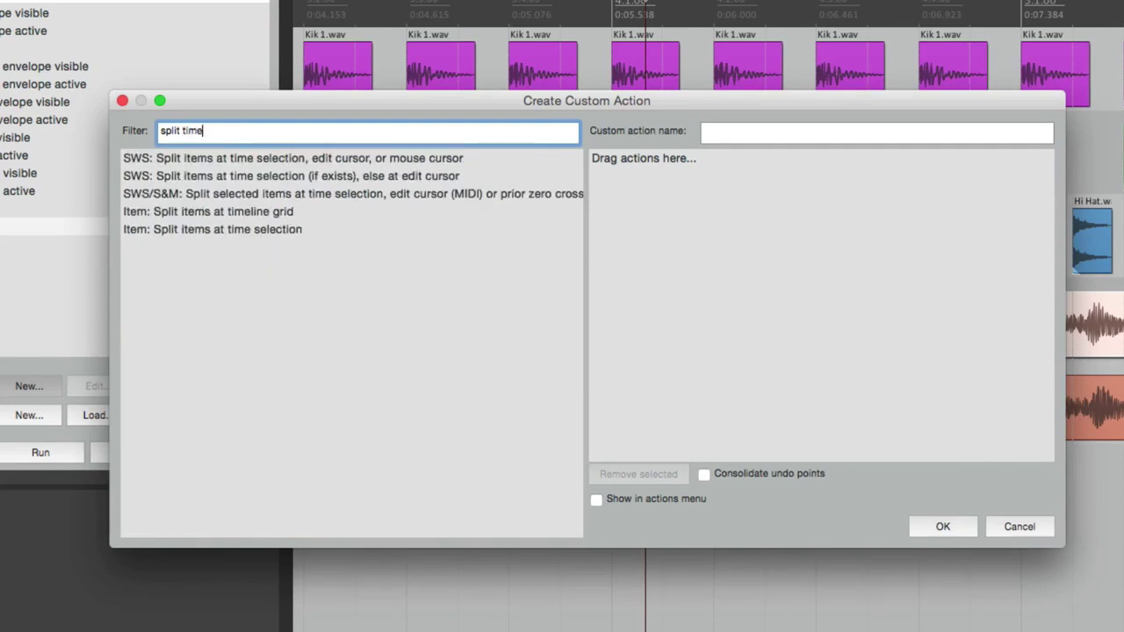
left_click(298, 230)
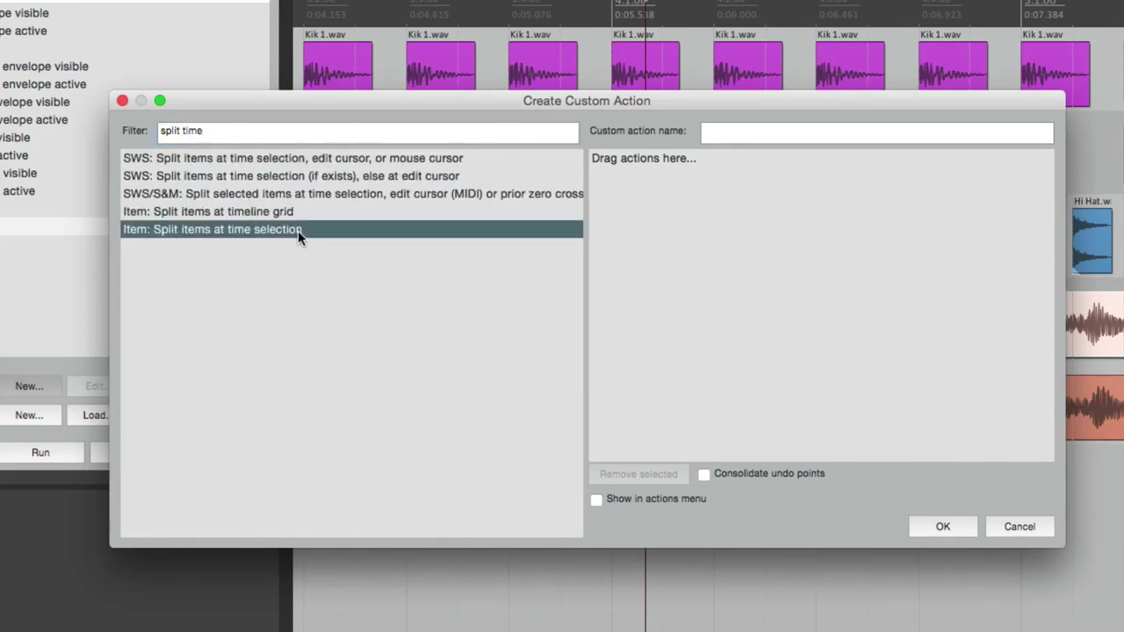
left_click_drag(270, 232, 704, 195)
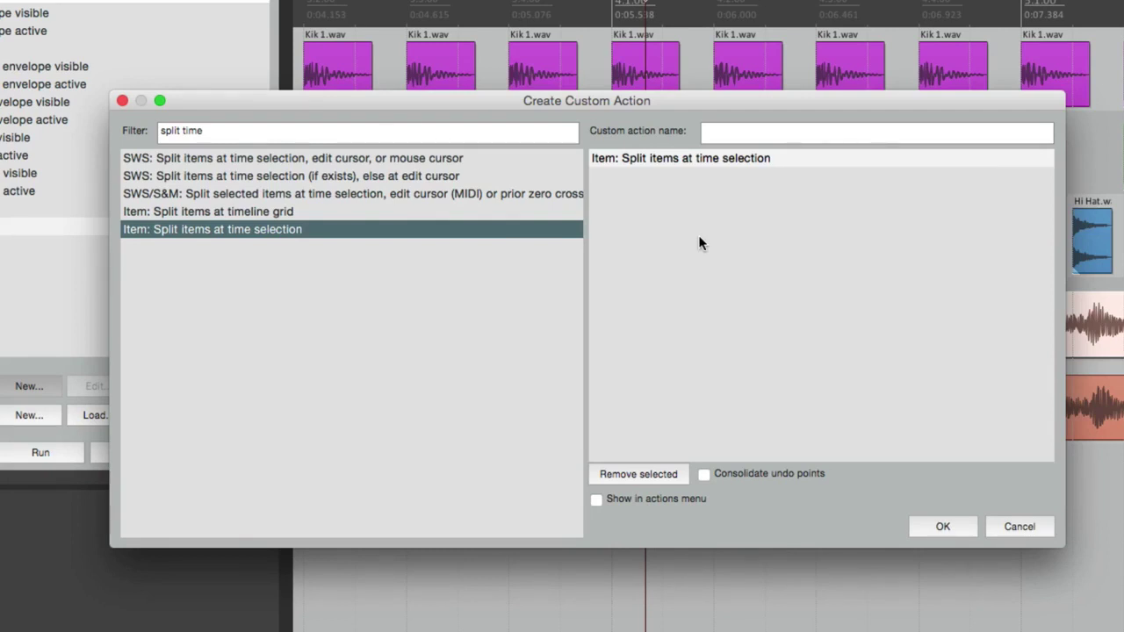
- Filter the available actions for "item mute" and add "Item properties: Mute" as the custom action's second command
left_click(317, 136)
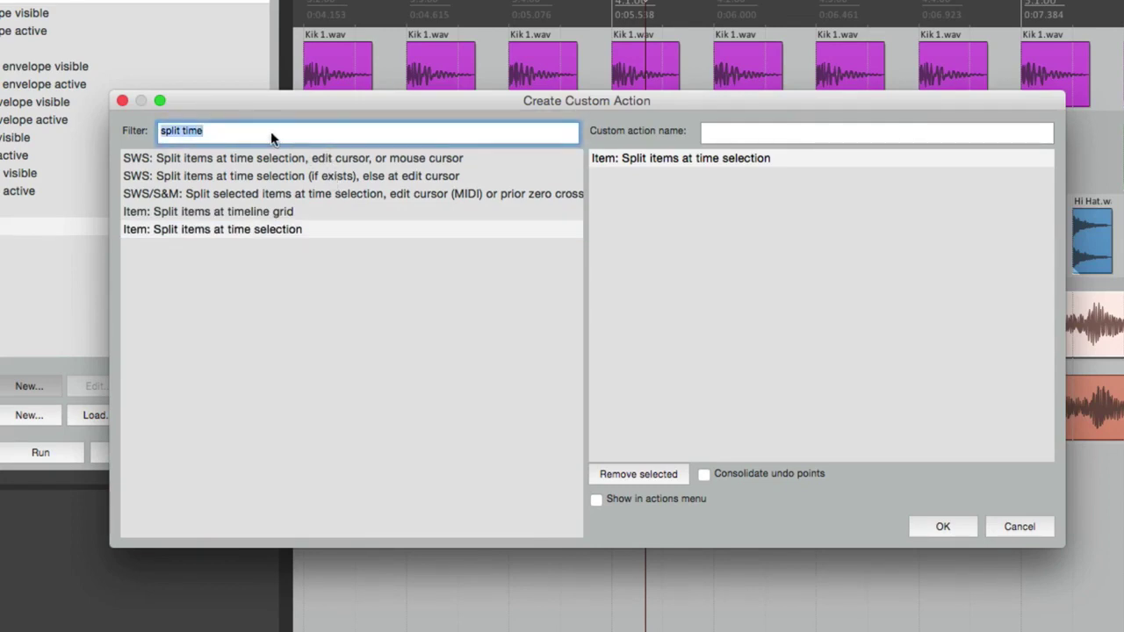
type("item mute")
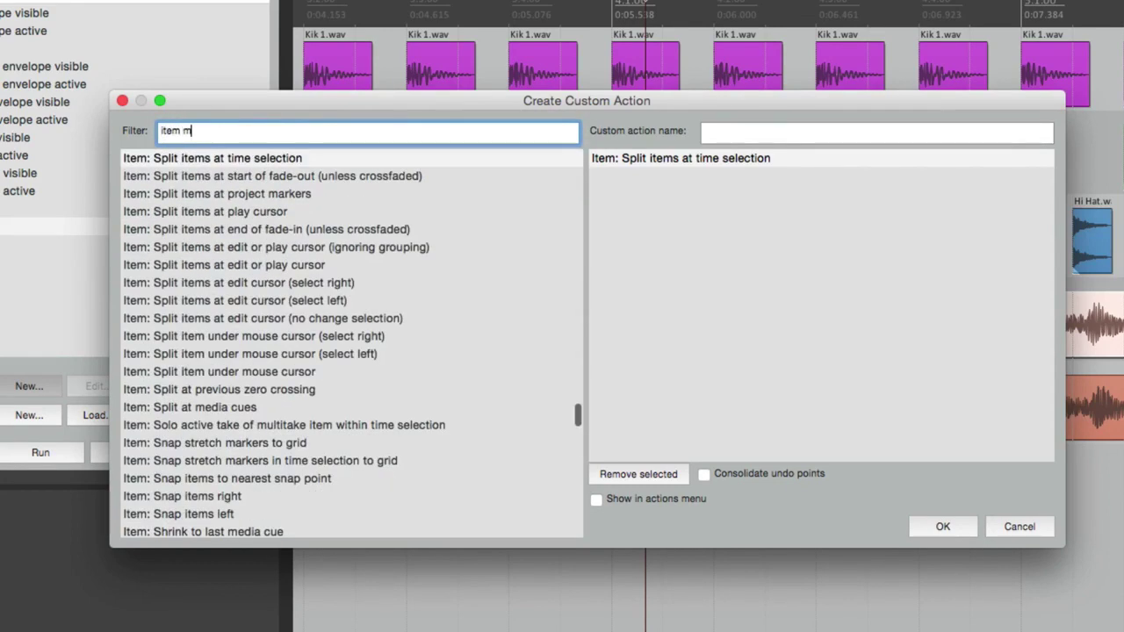
left_click(261, 532)
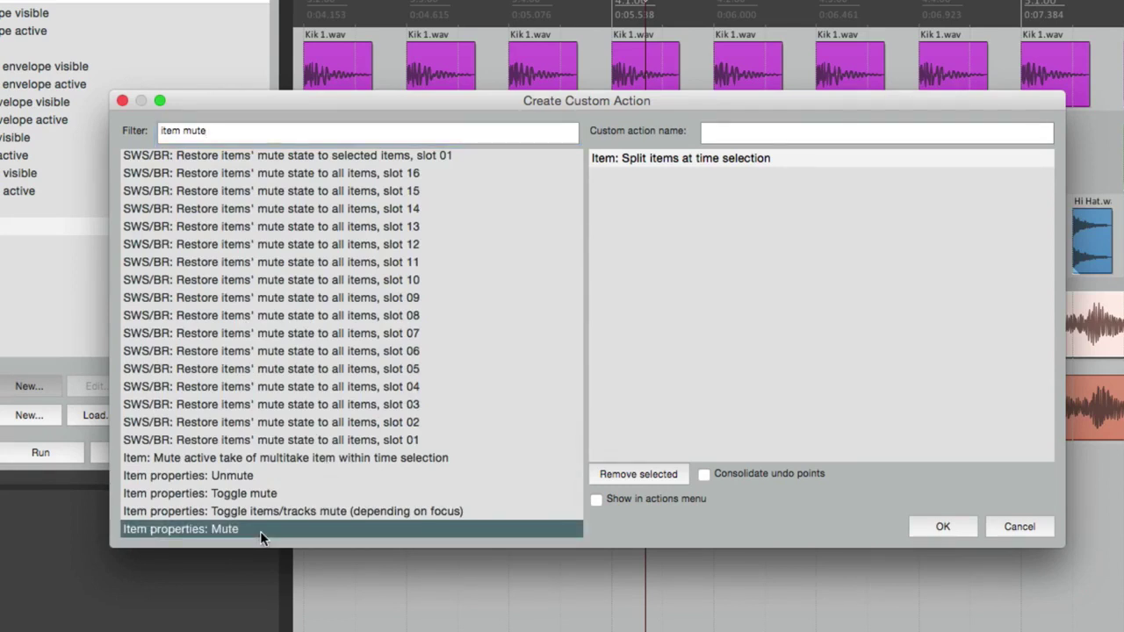
left_click_drag(222, 529, 666, 284)
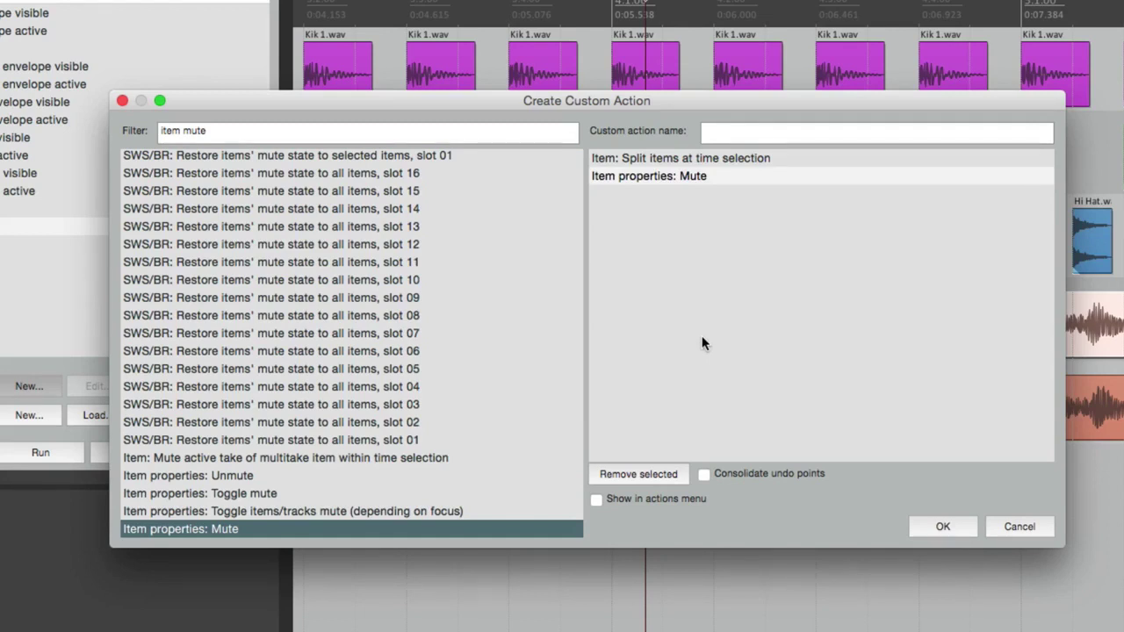
- Name the custom action "Split Mute" and save it
left_click(791, 132)
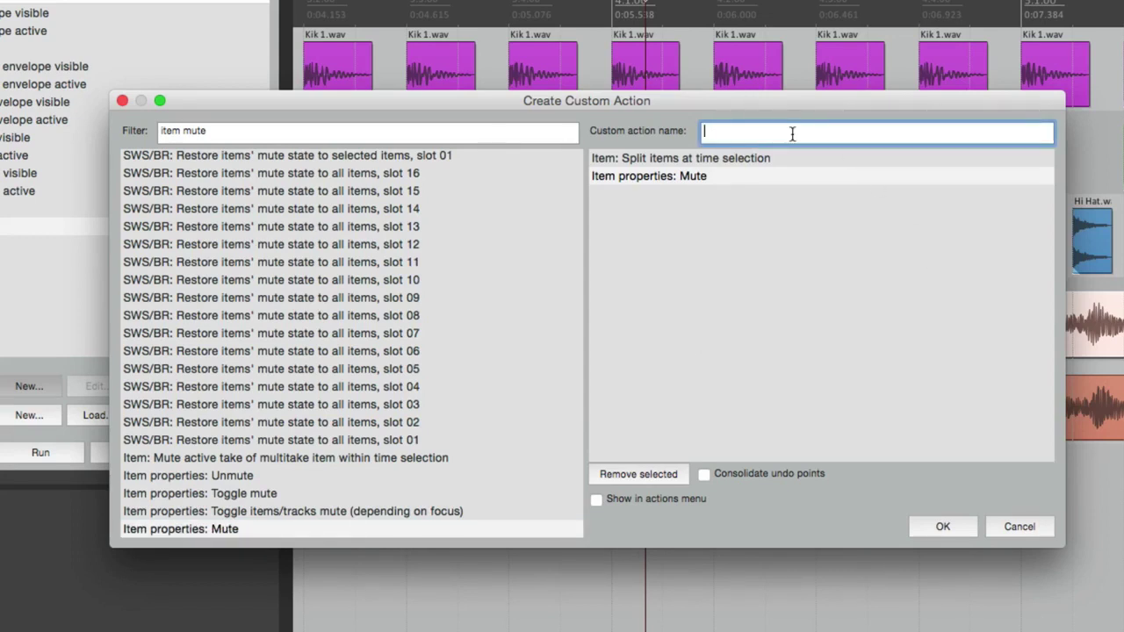
type("Split Mute")
left_click(938, 527)
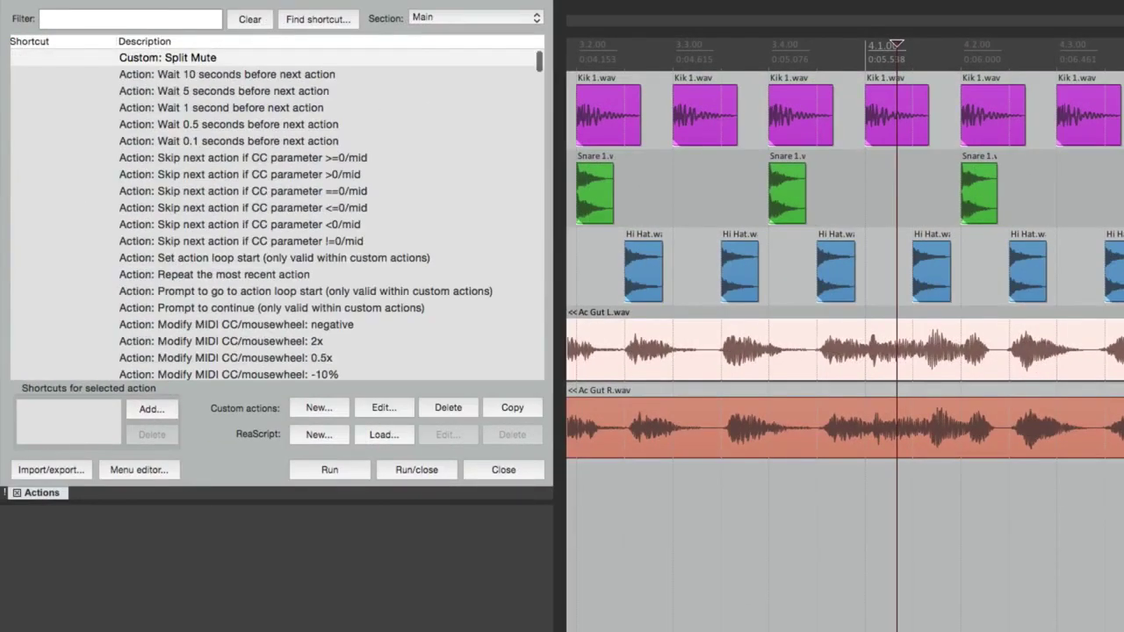
- Assign the Ctrl+S shortcut to the Split Mute custom action
scroll(421, 212, "up", 2)
left_click(245, 58)
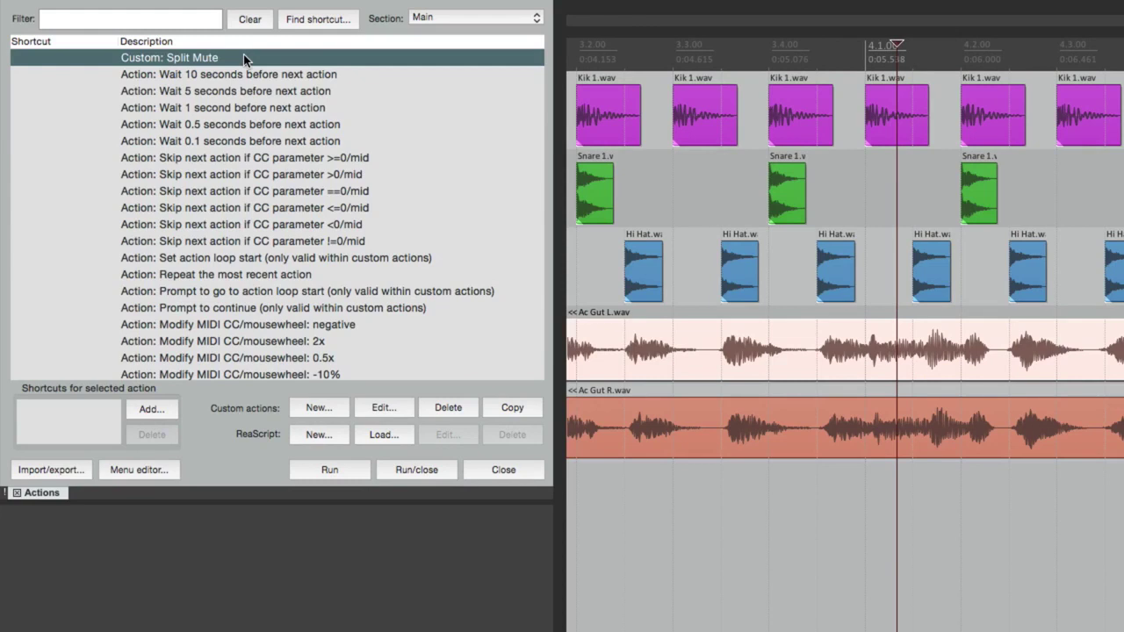
left_click(147, 409)
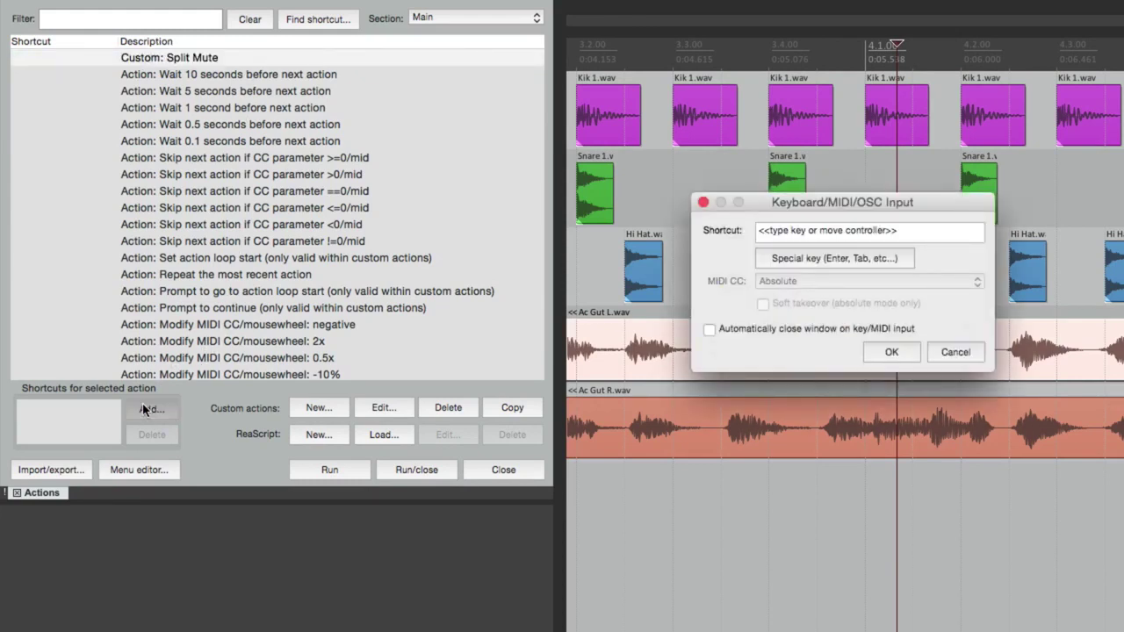
key("ctrl+s")
key("Return")
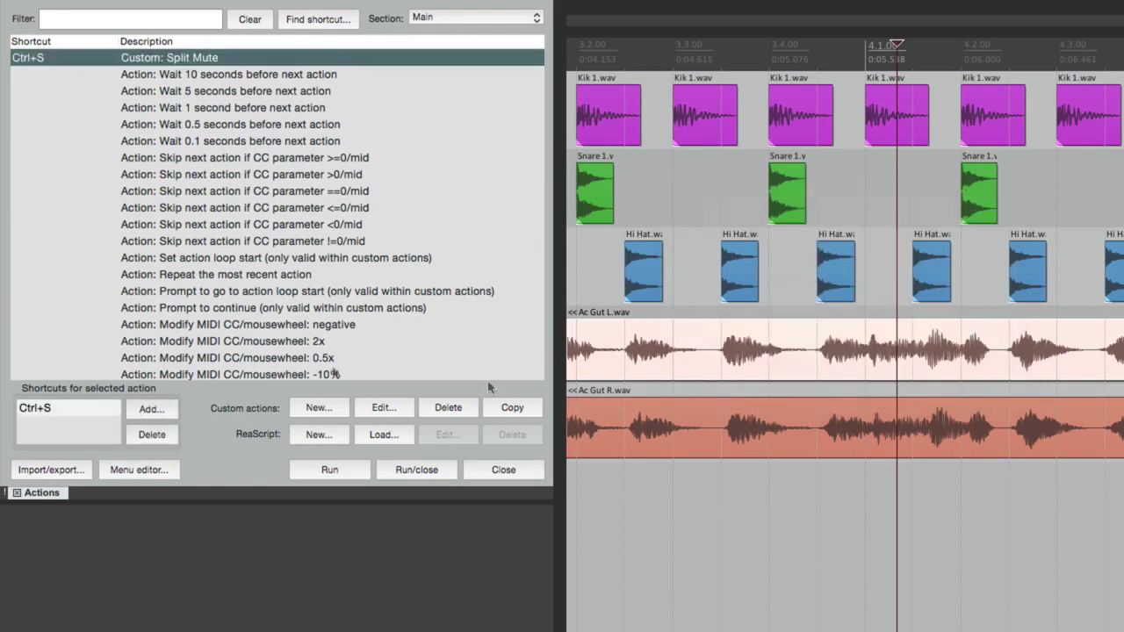
- Test Split Mute on an Ac Gut L time selection from about 0:05.3 to 0:06.2, and undo the edit
left_click_drag(817, 322, 1007, 367)
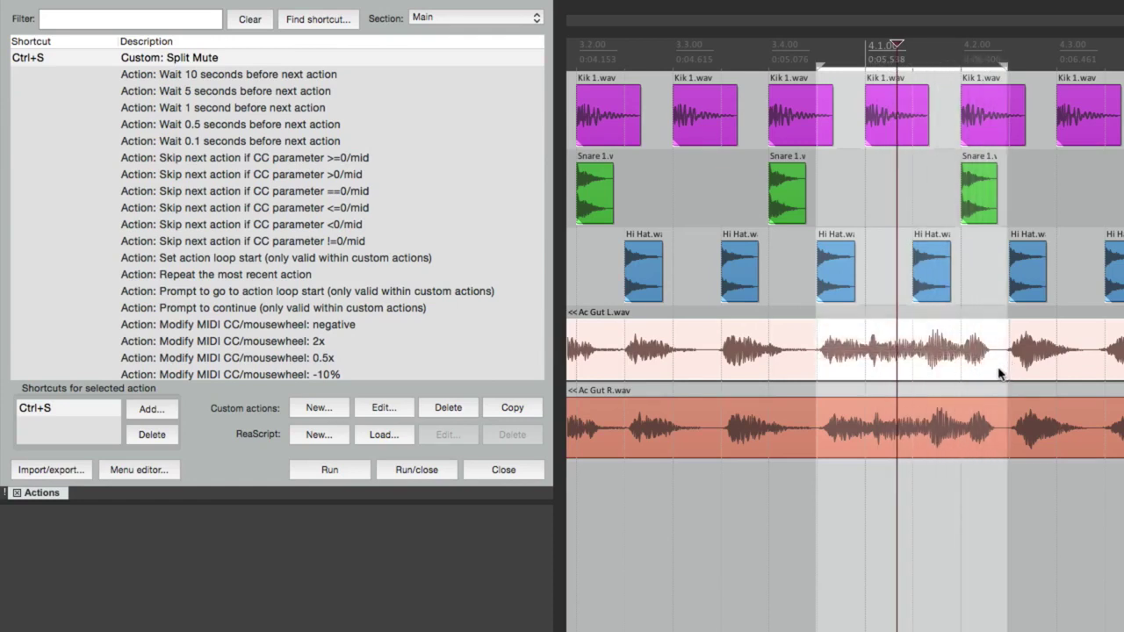
key("ctrl+s")
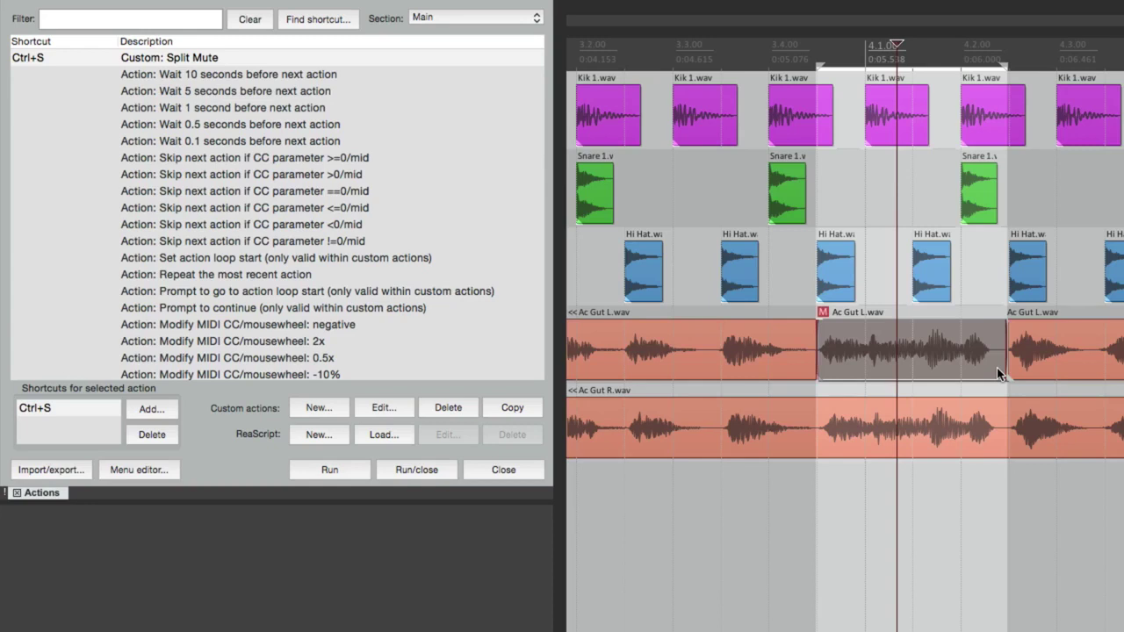
left_click(997, 368)
key("ctrl+z")
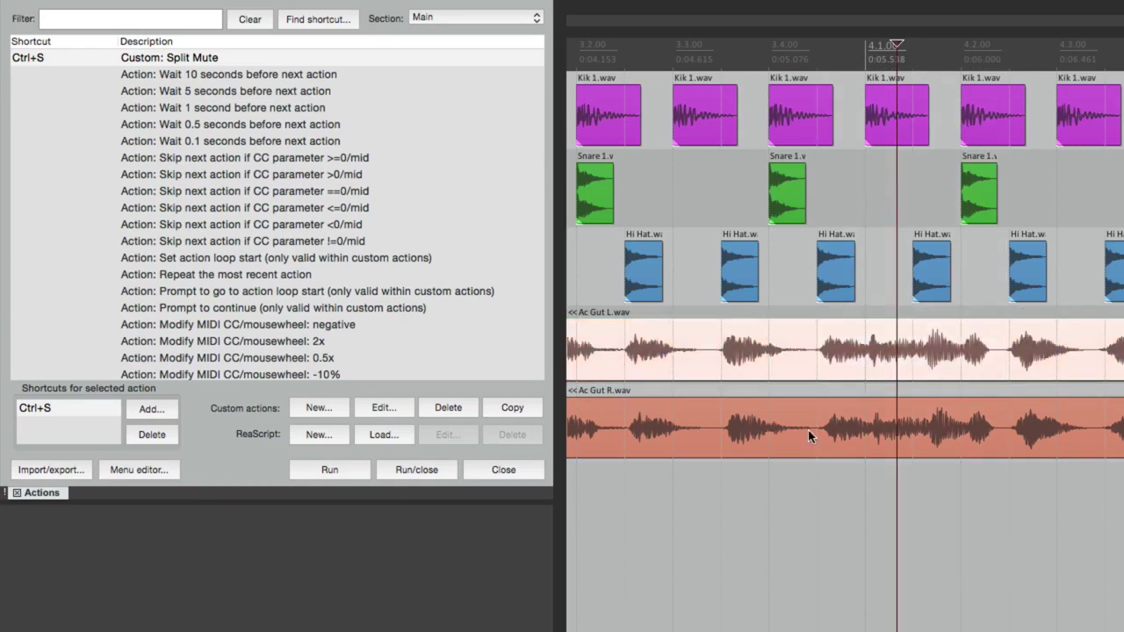
- Run Split Mute on Ac Gut R from about 0:04.8 to 0:05.3, and clear the time selection
left_click_drag(706, 404, 806, 459)
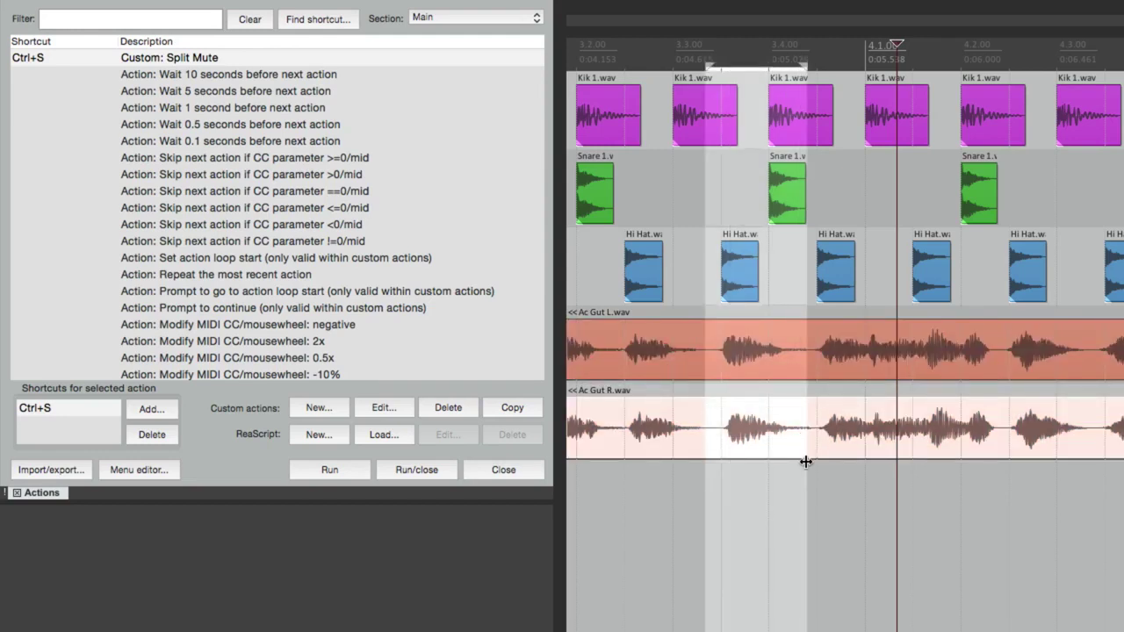
key("ctrl+s")
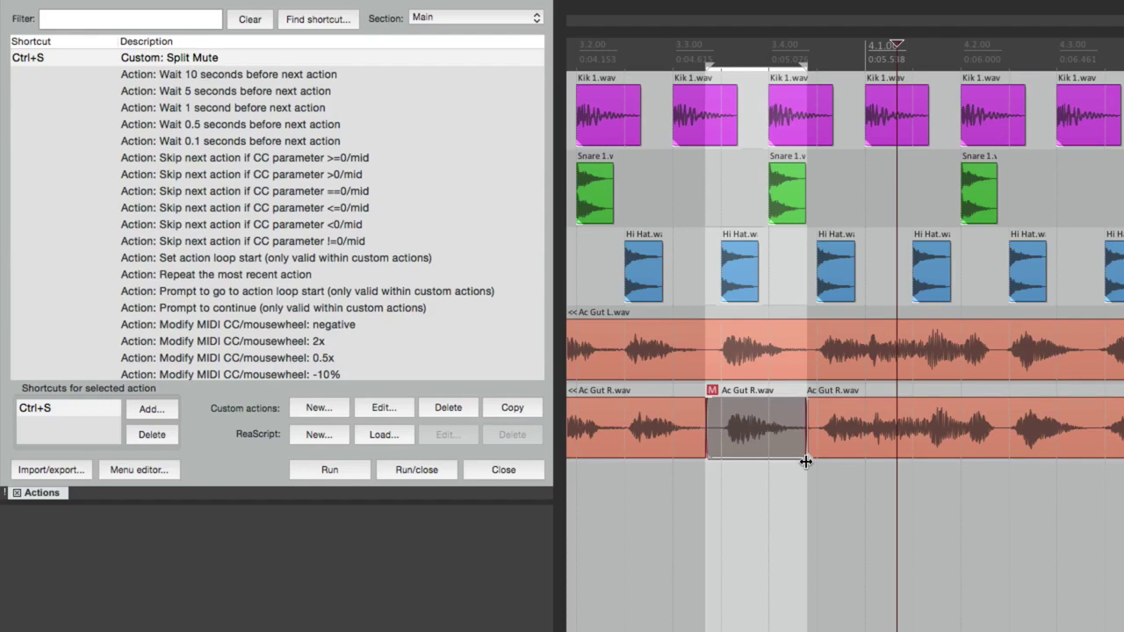
left_click(784, 374)
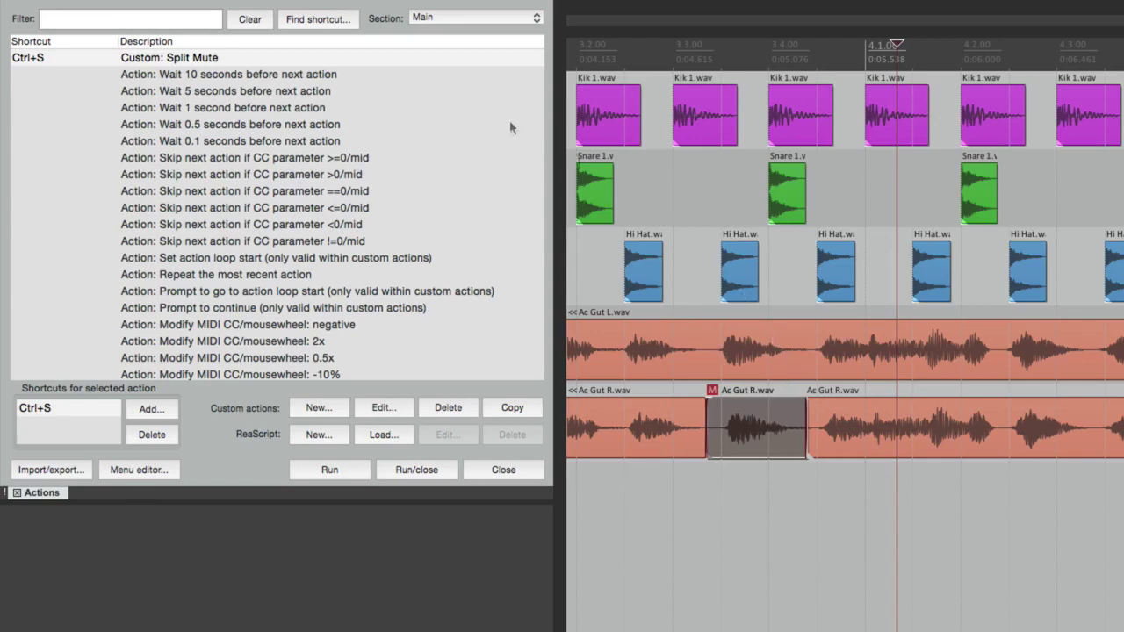
- Edit the Split Mute custom action to add "Time selection: Remove time selection" as its last command, filtering for "remove time", and save it
left_click(275, 60)
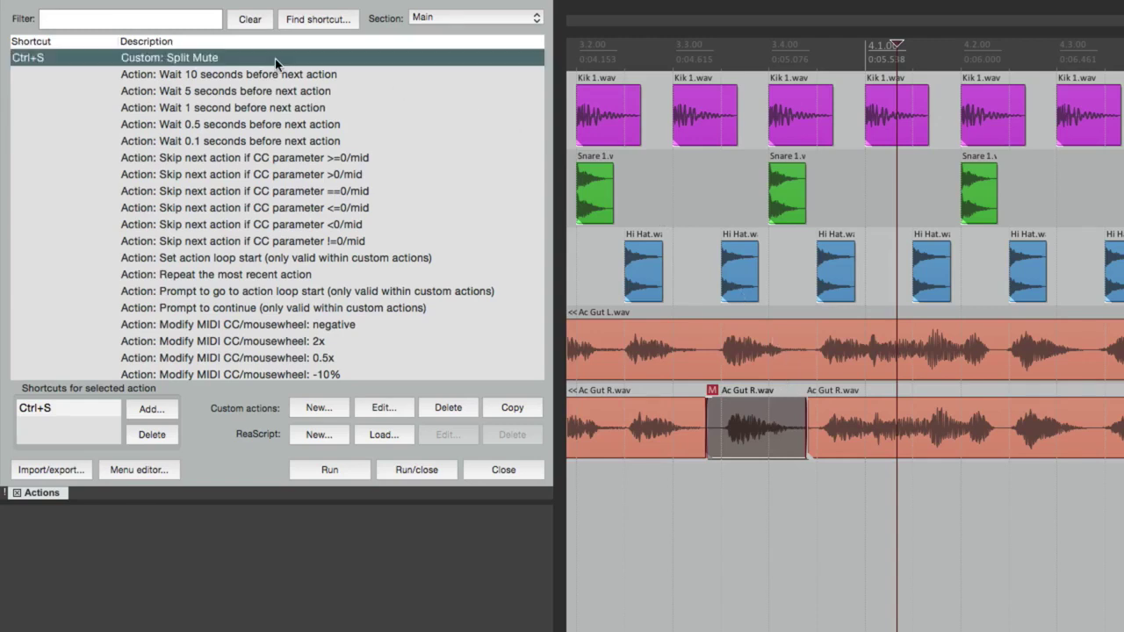
left_click(377, 410)
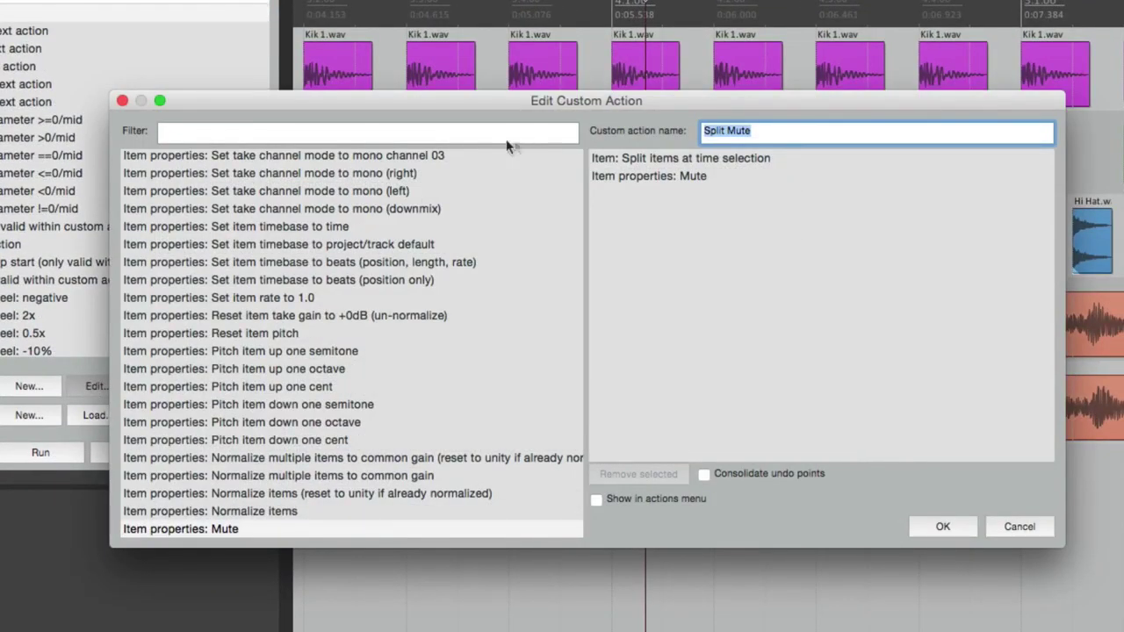
left_click(444, 138)
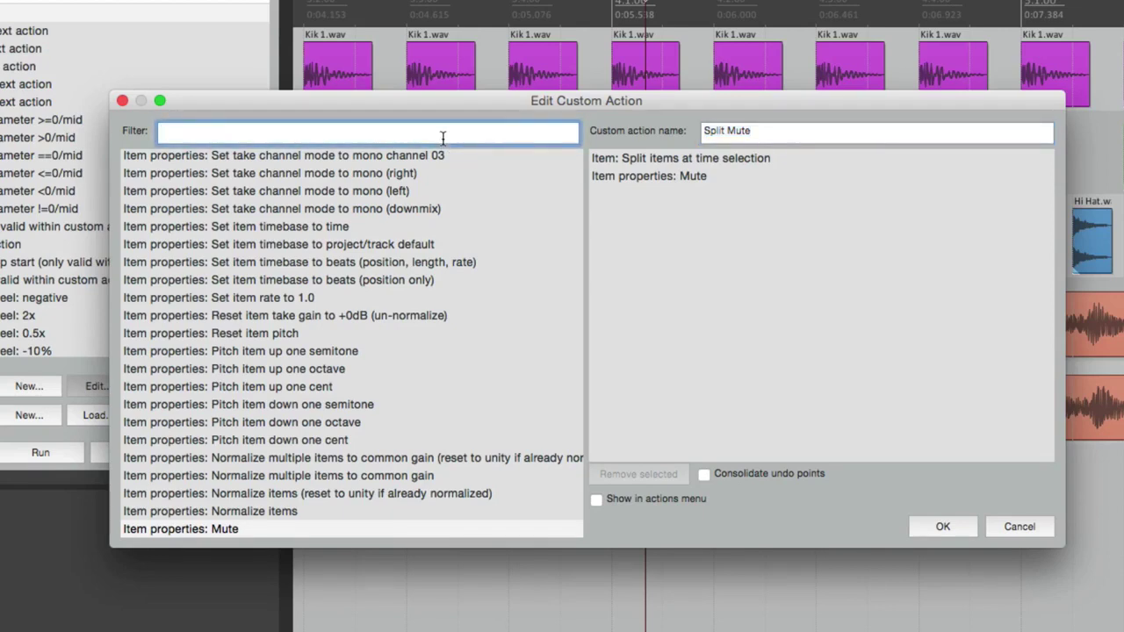
type("remove time")
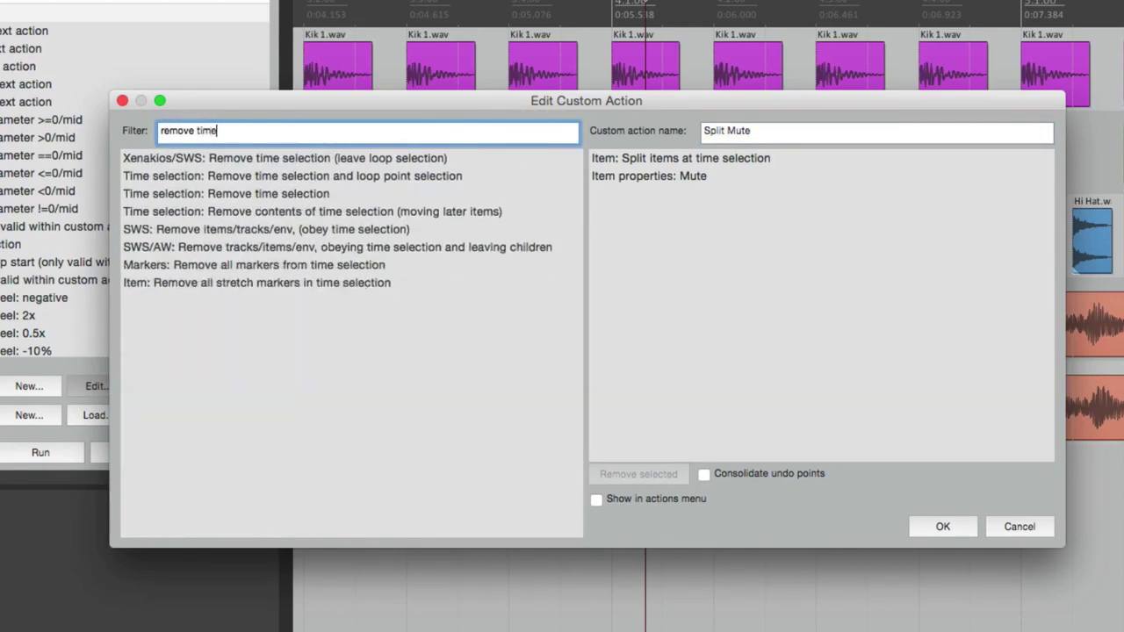
left_click(356, 195)
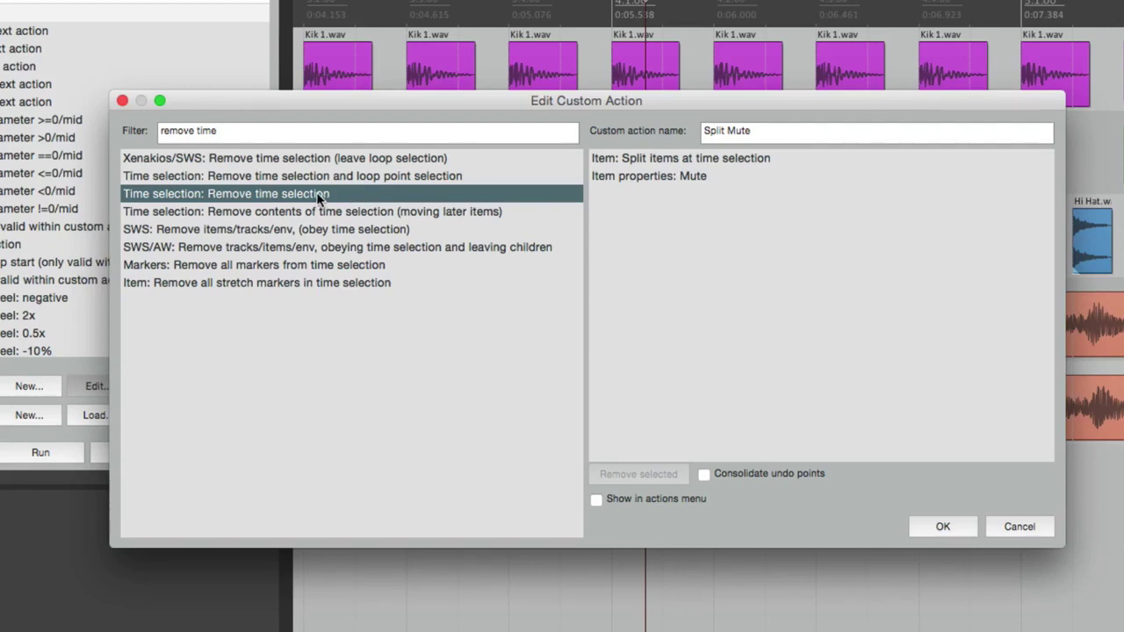
left_click_drag(319, 198, 658, 214)
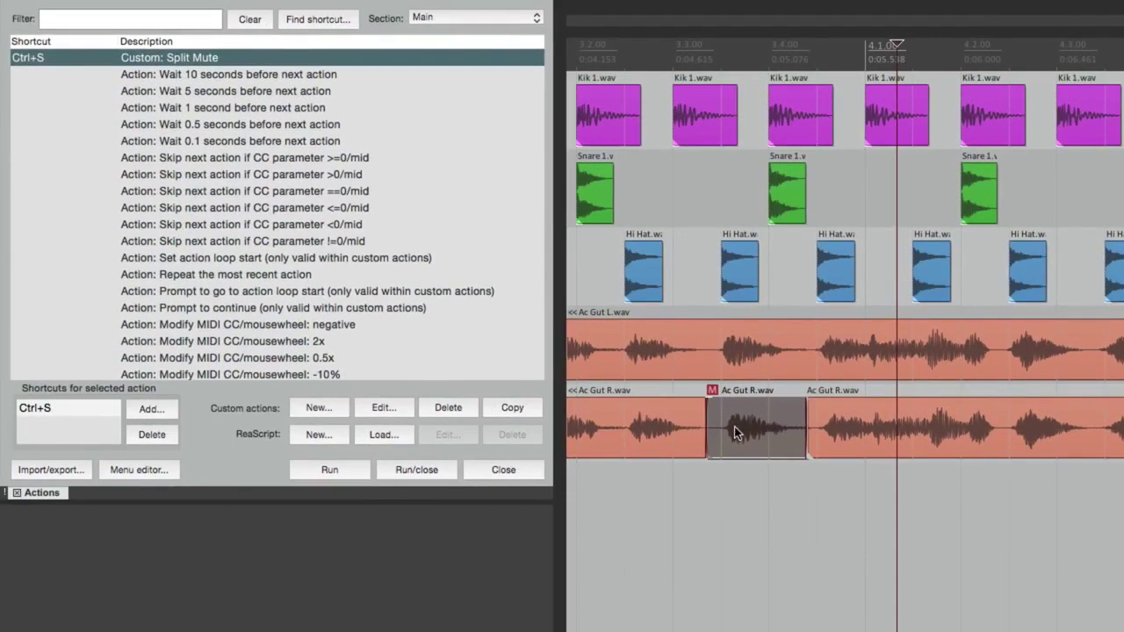
- Undo the Ac Gut R split, and test the revised Split Mute on two sections of Ac Gut L and one of Ac Gut R
key("ctrl+z")
left_click(692, 286)
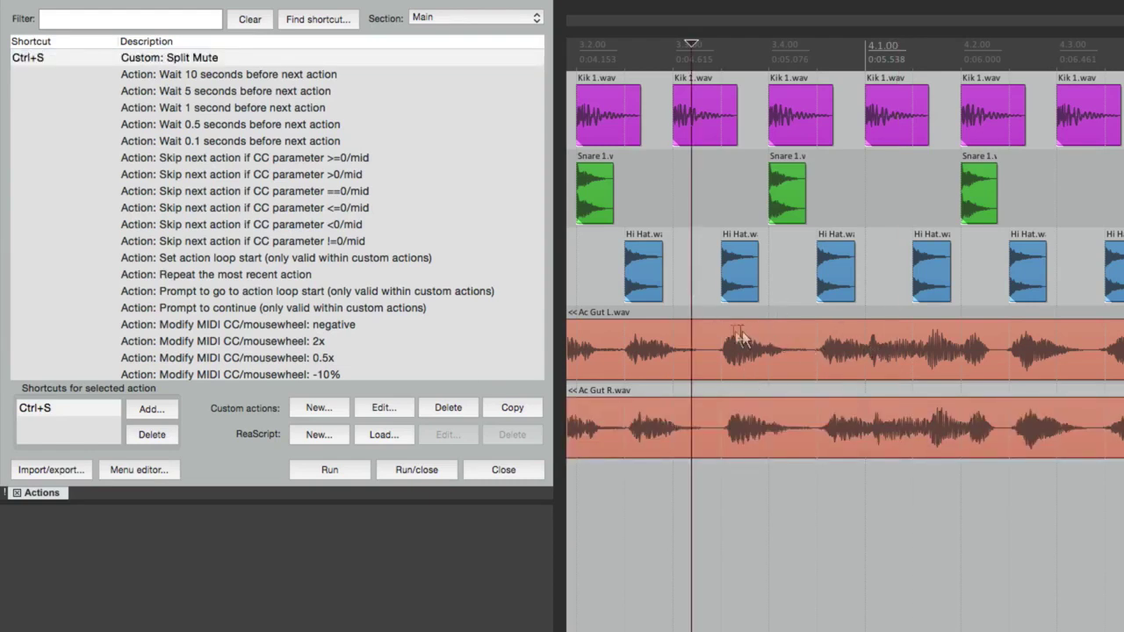
left_click_drag(710, 331, 811, 378)
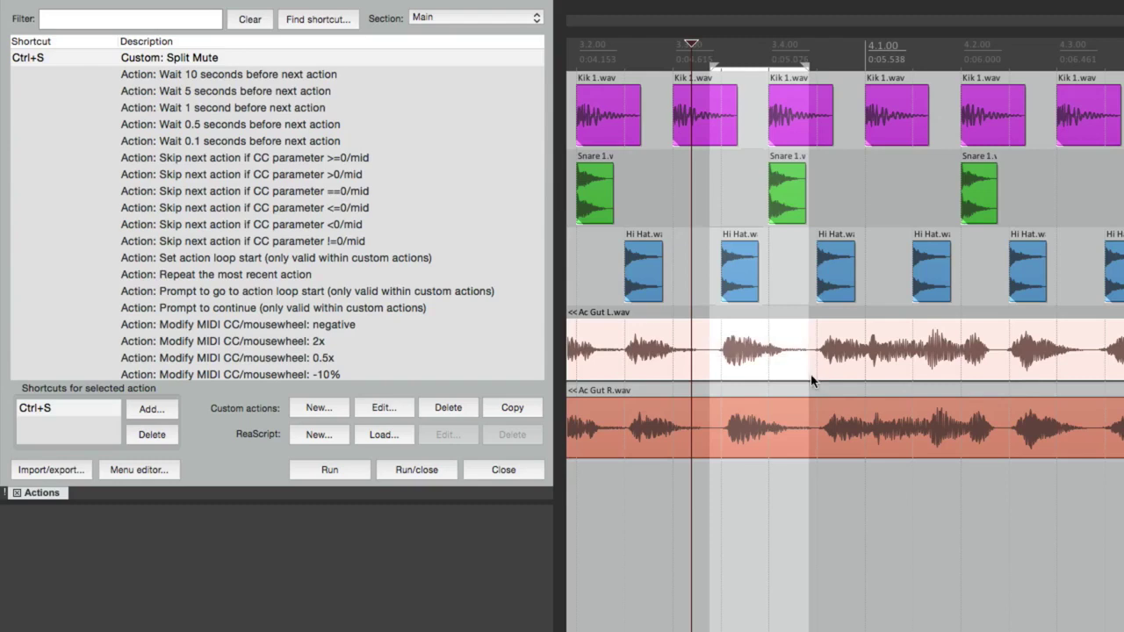
key("ctrl+s")
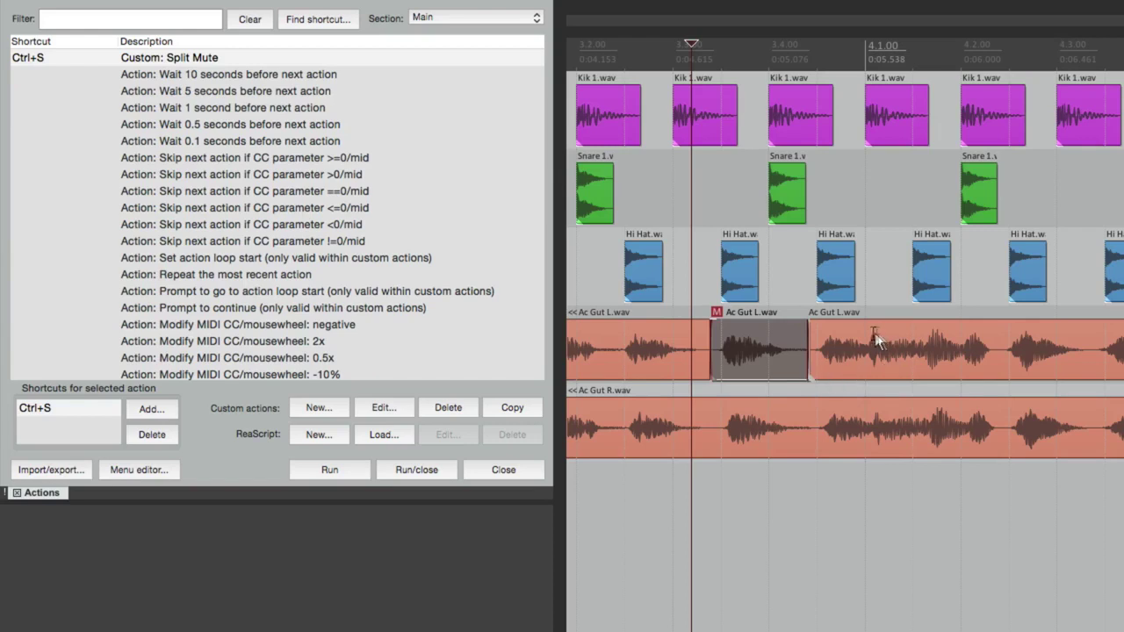
left_click_drag(871, 333, 940, 360)
key("ctrl+s")
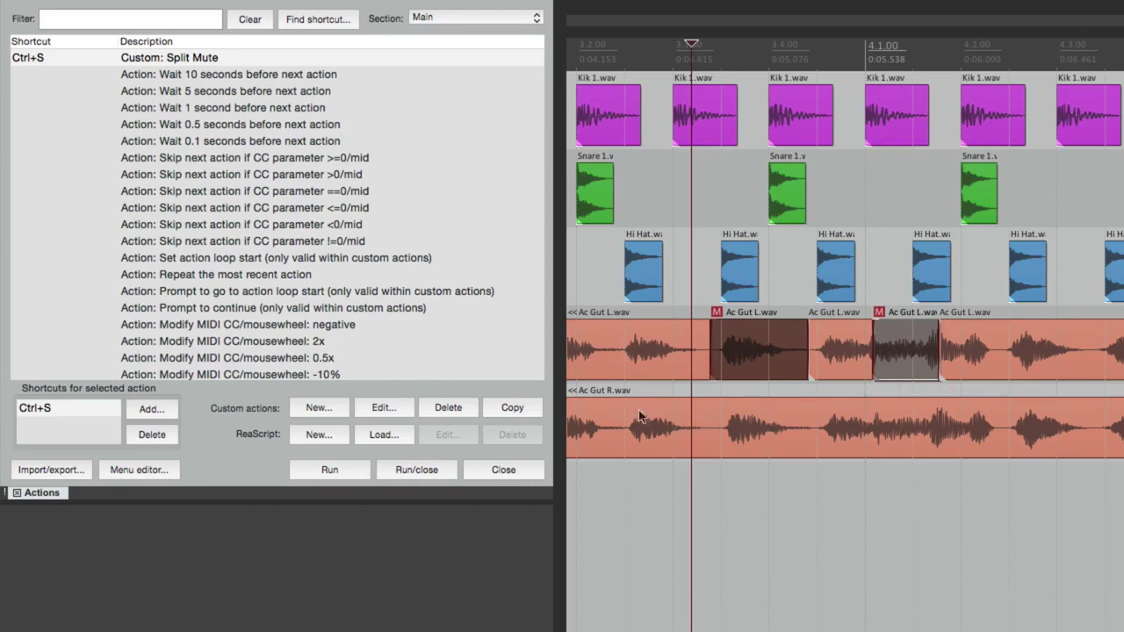
left_click_drag(617, 407, 711, 439)
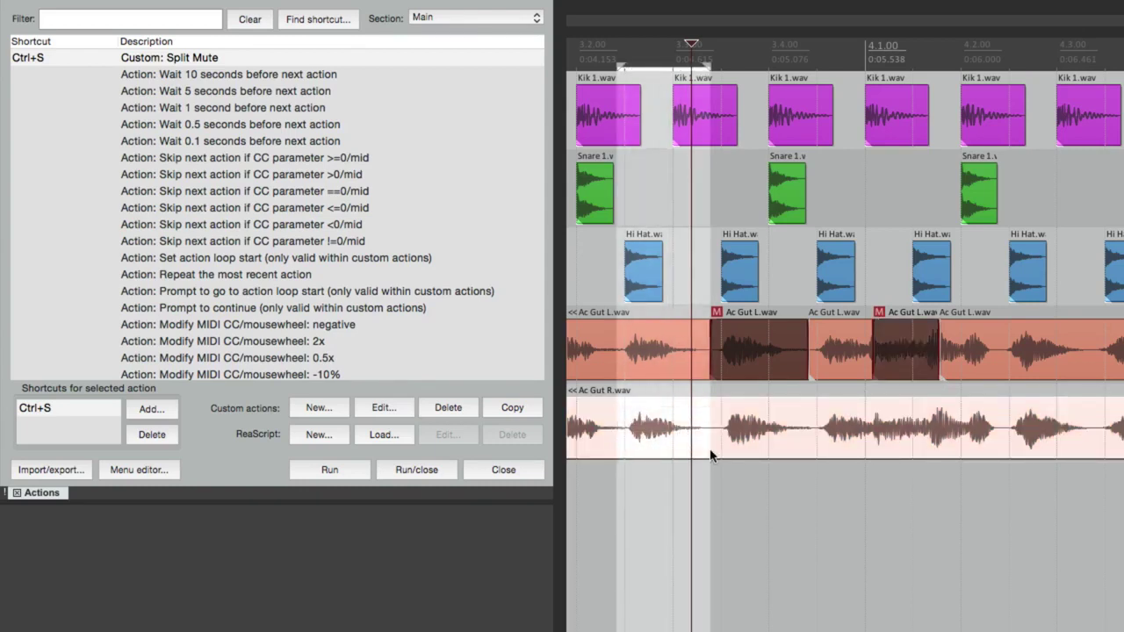
key("ctrl+s")
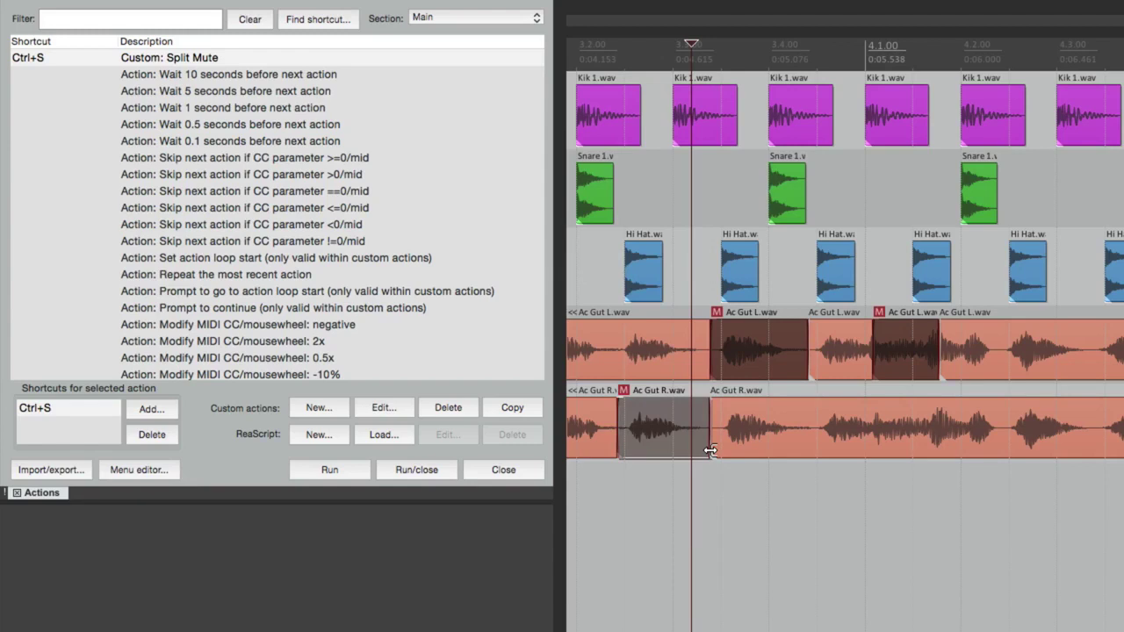
- Undo the three Split Mute edits on the acoustic guitar items
key("ctrl+z")
key("ctrl+z")
key("ctrl+z")
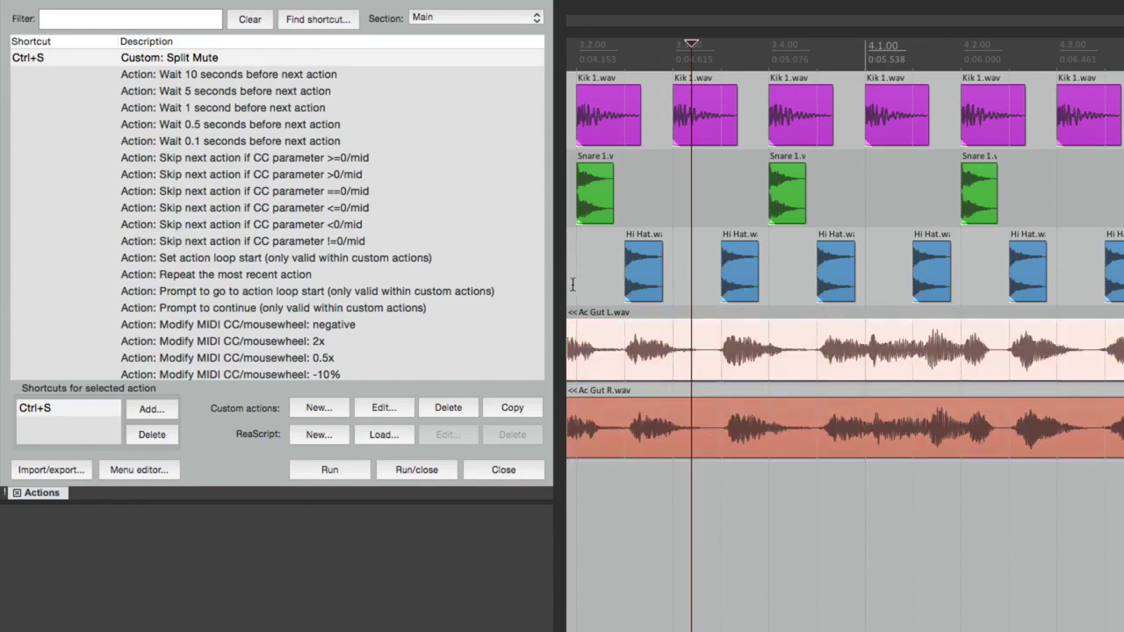
- Place the edit cursor just before the start of the guitar items and delete the second Ac Gut track
left_click_drag(563, 283, 654, 281)
scroll(694, 352, "left", 8)
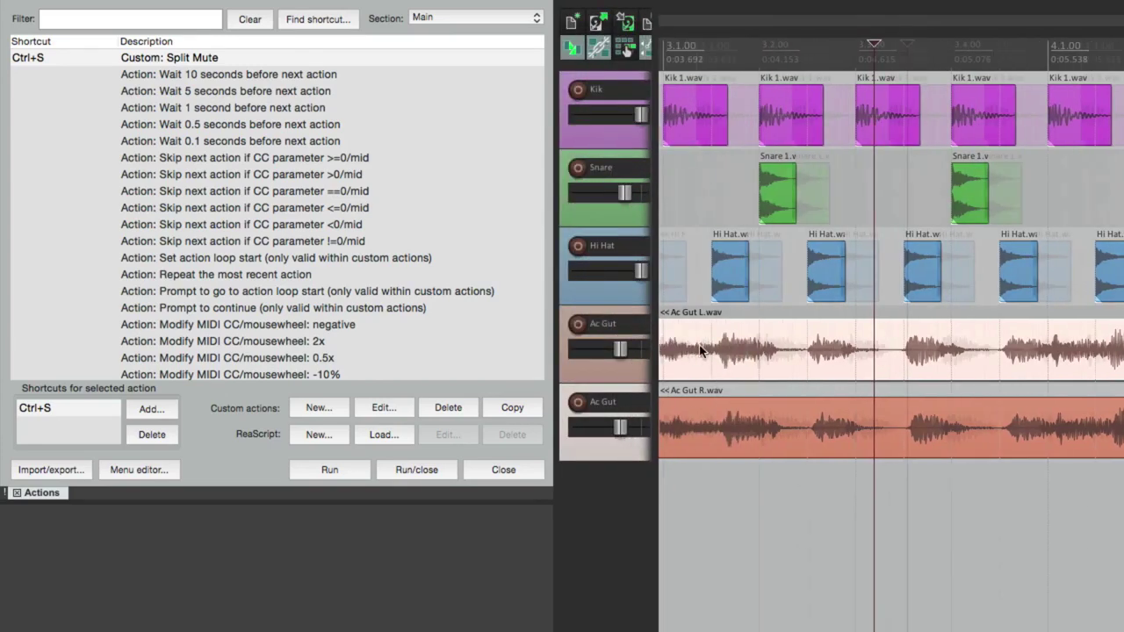
left_click(682, 344)
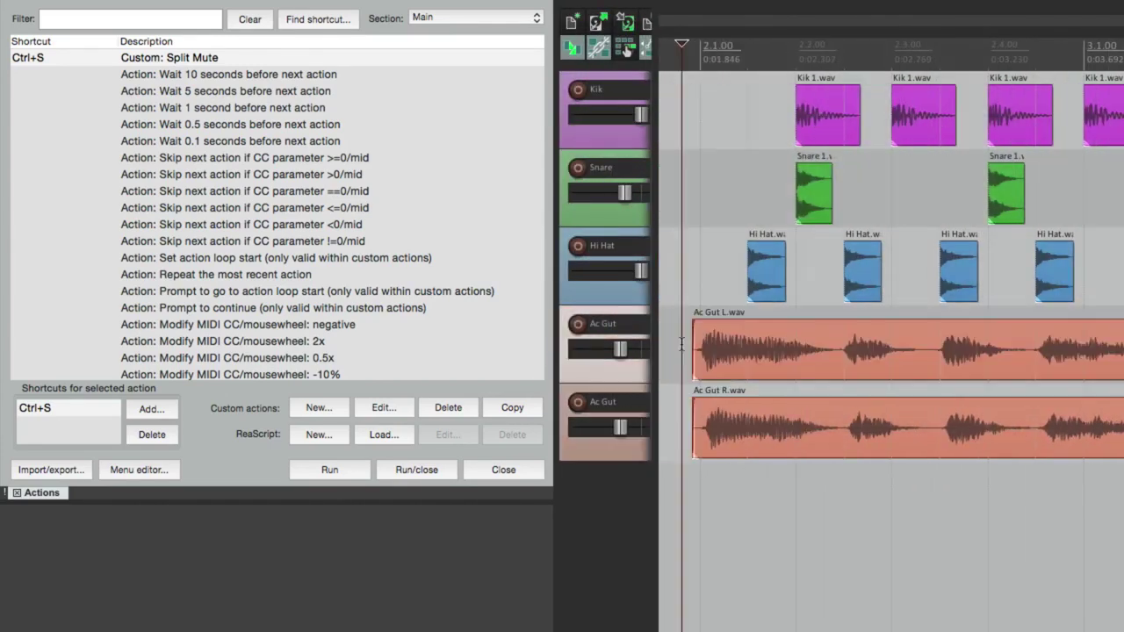
left_click(623, 387)
key("Delete")
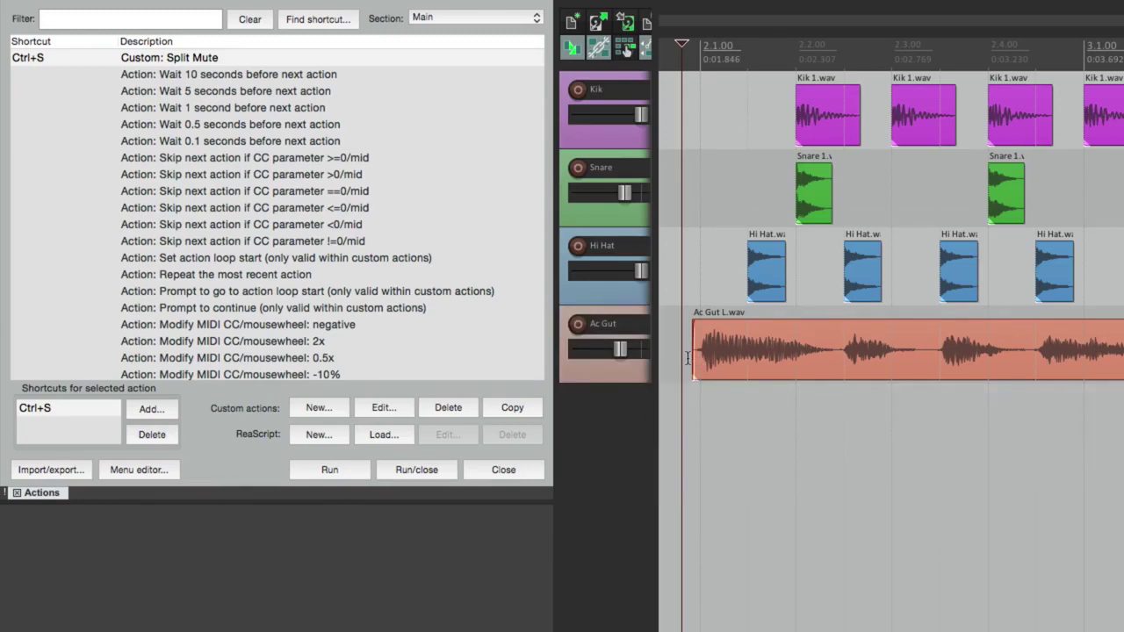
- Duplicate the remaining Ac Gut track together with its item
left_click(638, 377)
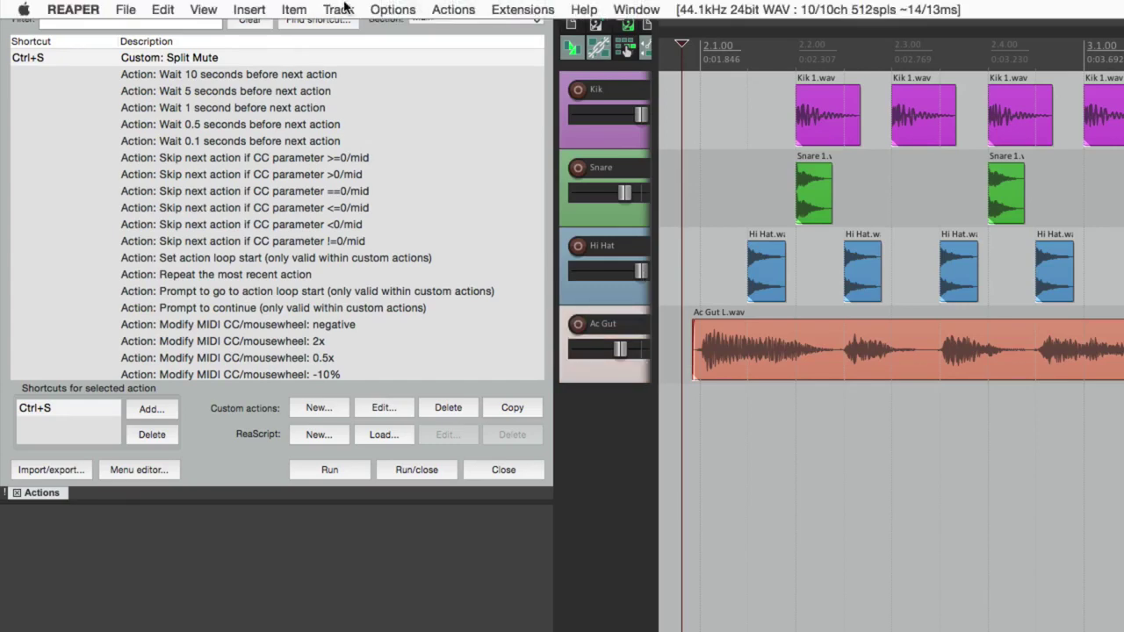
left_click(339, 9)
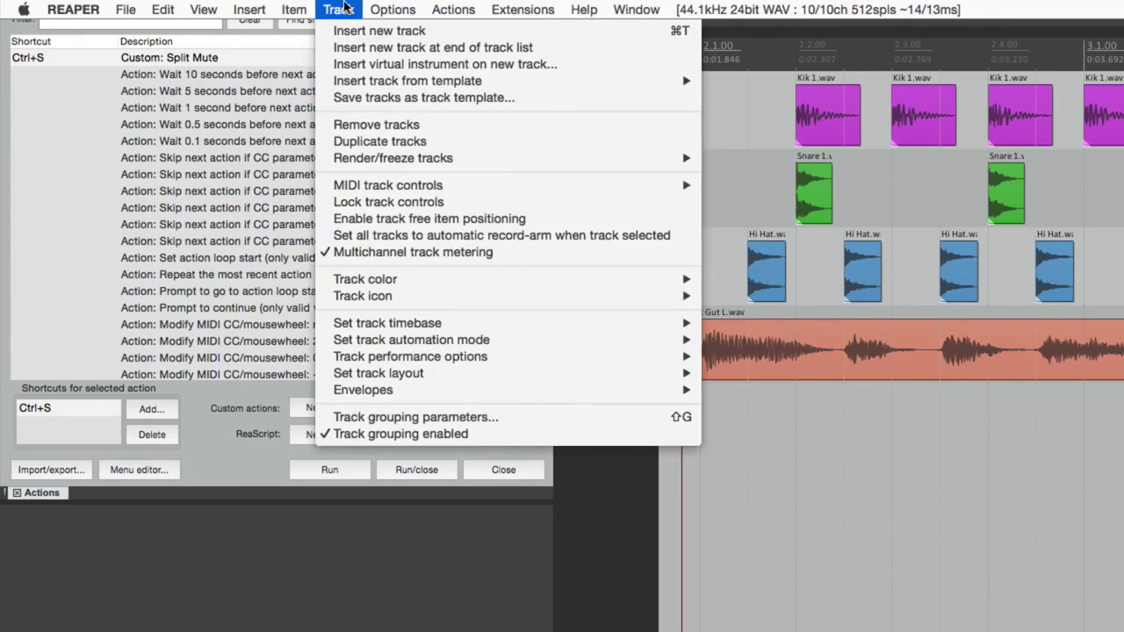
left_click(331, 143)
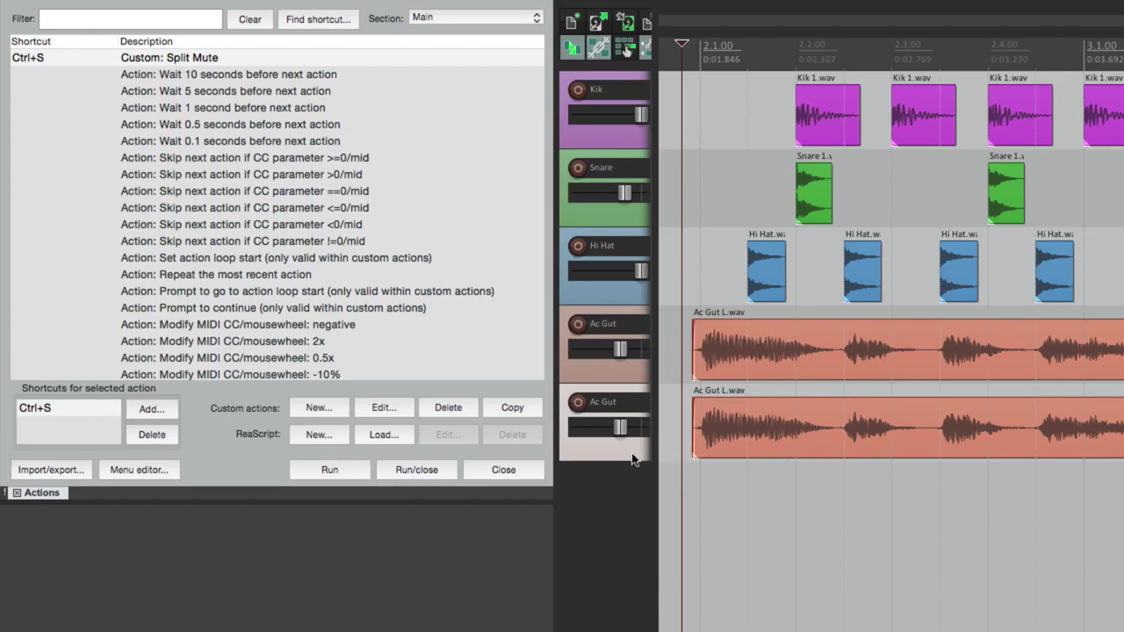
- Delete the media item on the duplicated Ac Gut track, and remove the emptied track
key("ctrl+s")
key("Delete")
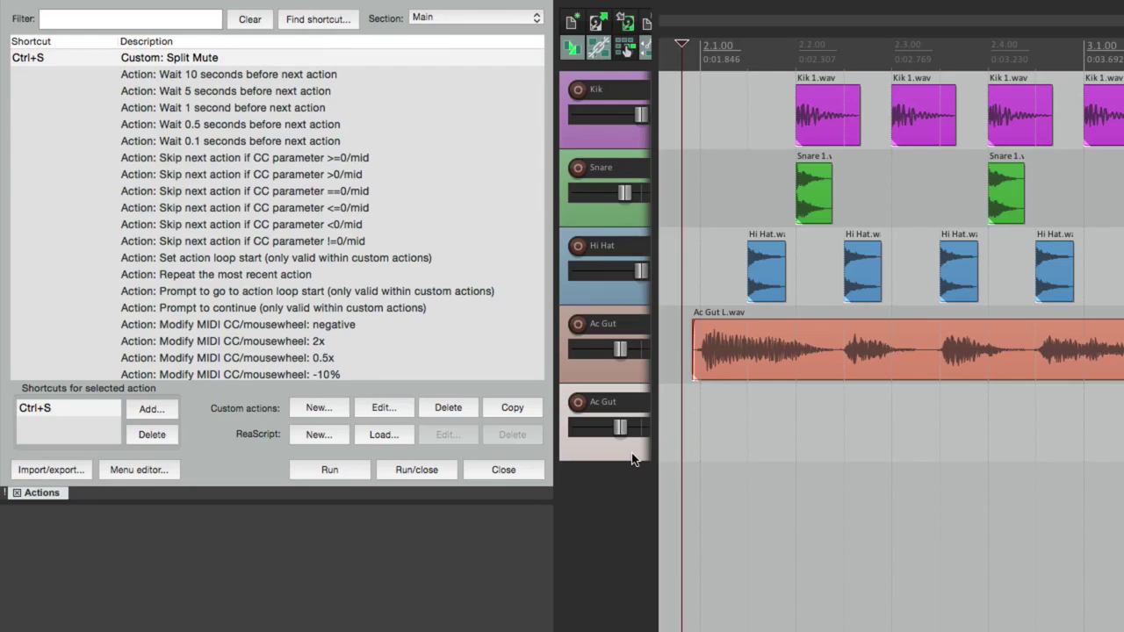
key("Delete")
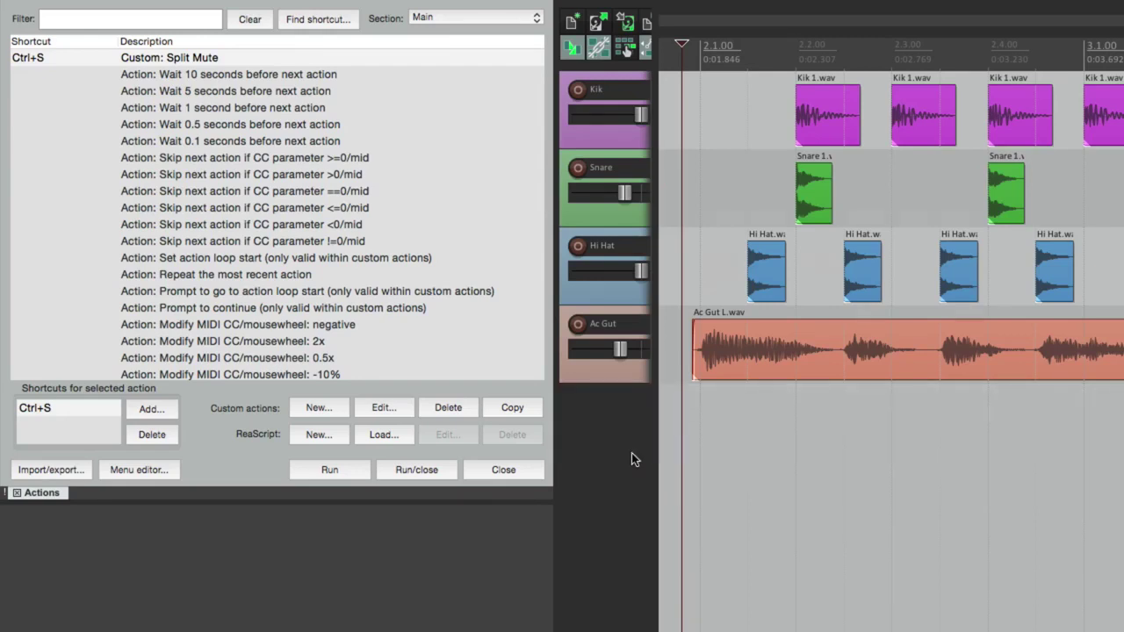
- Start a new custom action, filter for "duplicate" and add "Track: Duplicate tracks" as its first command
left_click(329, 409)
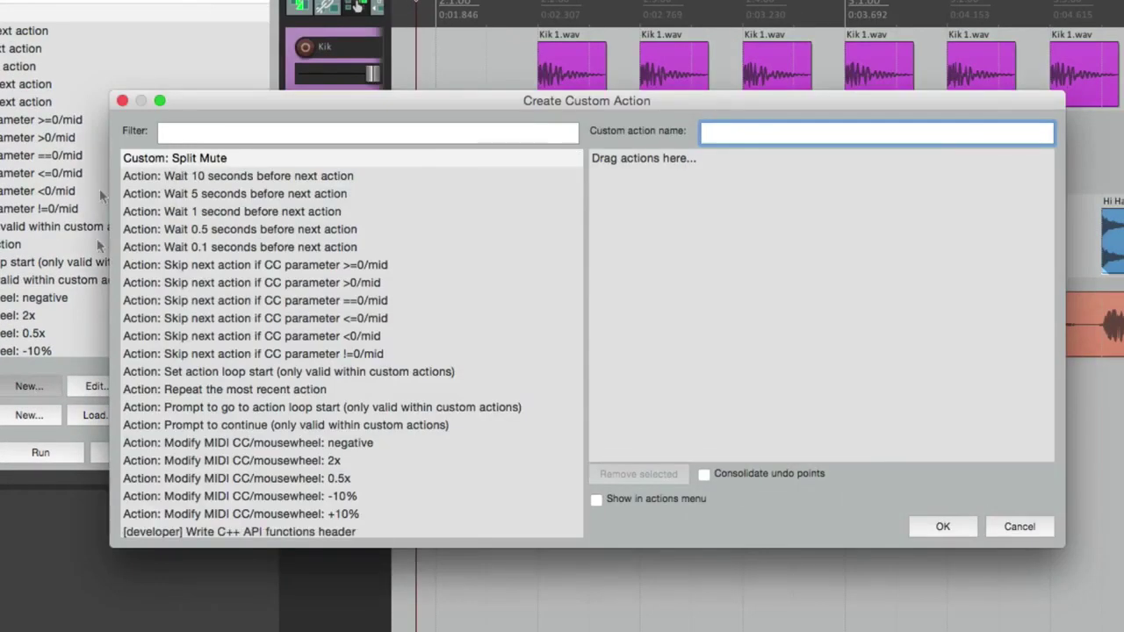
left_click(237, 131)
type("duplicate")
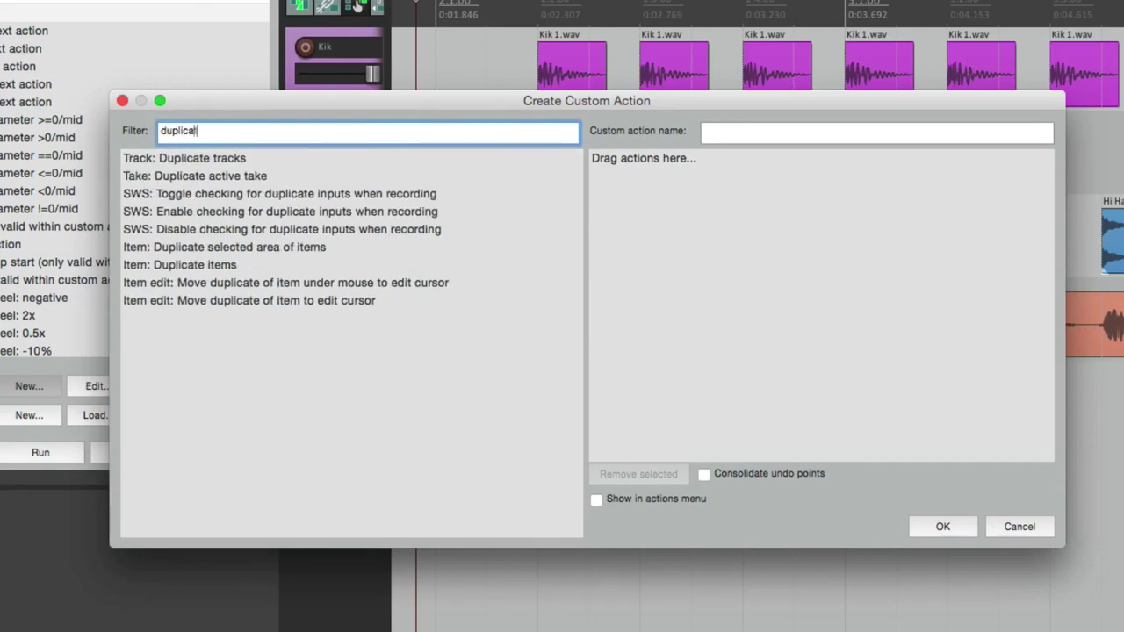
left_click(197, 158)
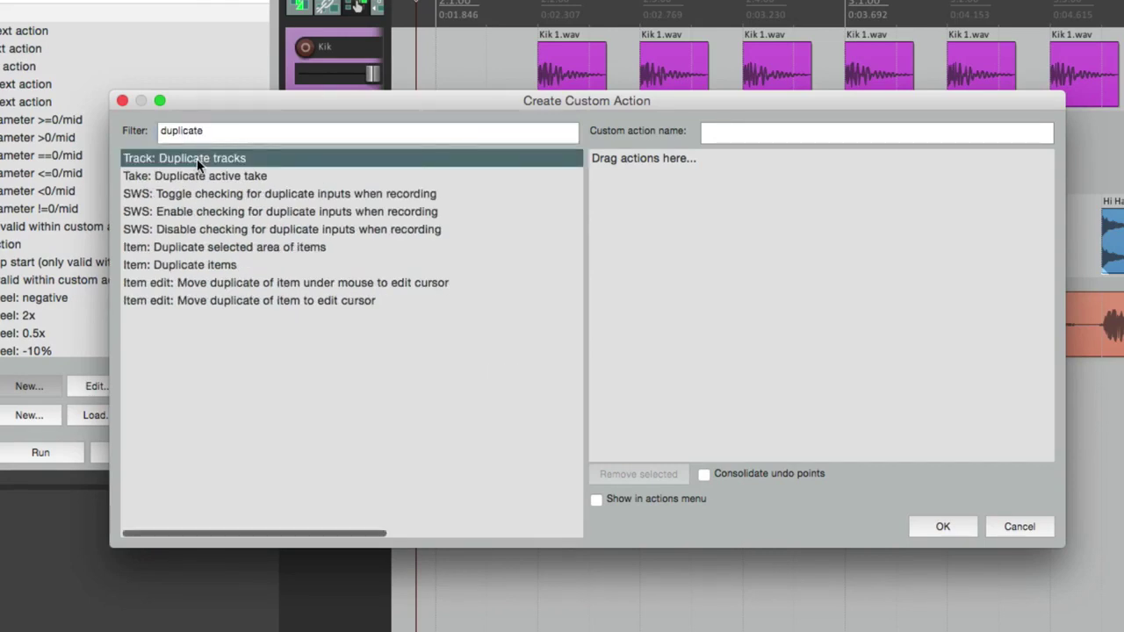
left_click_drag(197, 158, 713, 162)
- Filter for "select all items in track" and add "Item: Select all items in track" as the custom action's second command
left_click(357, 132)
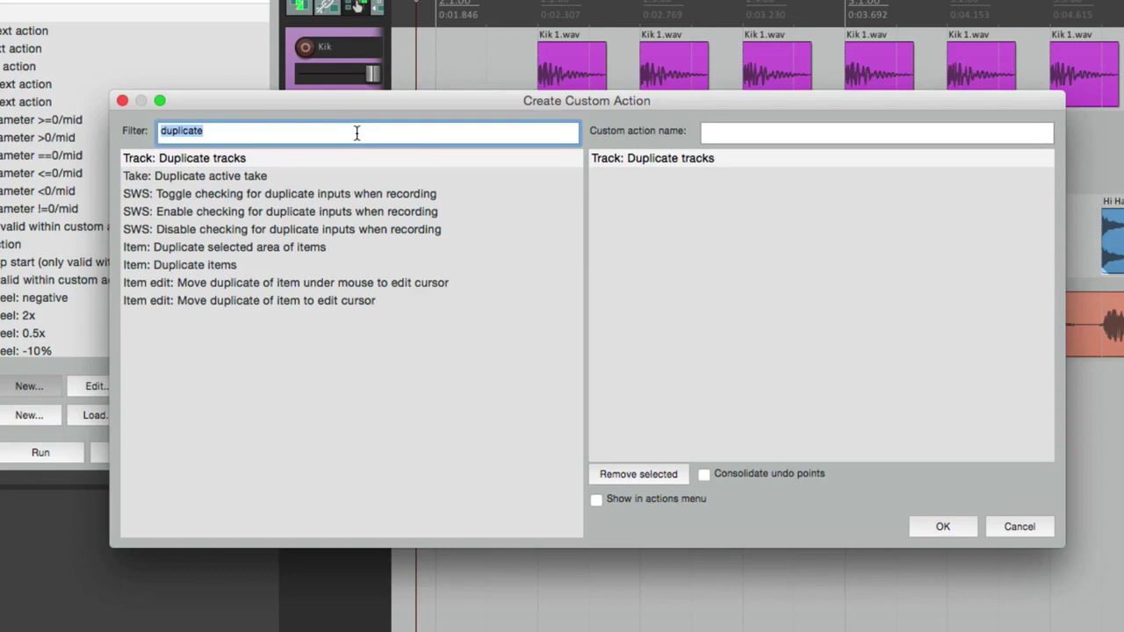
type("select all items in track")
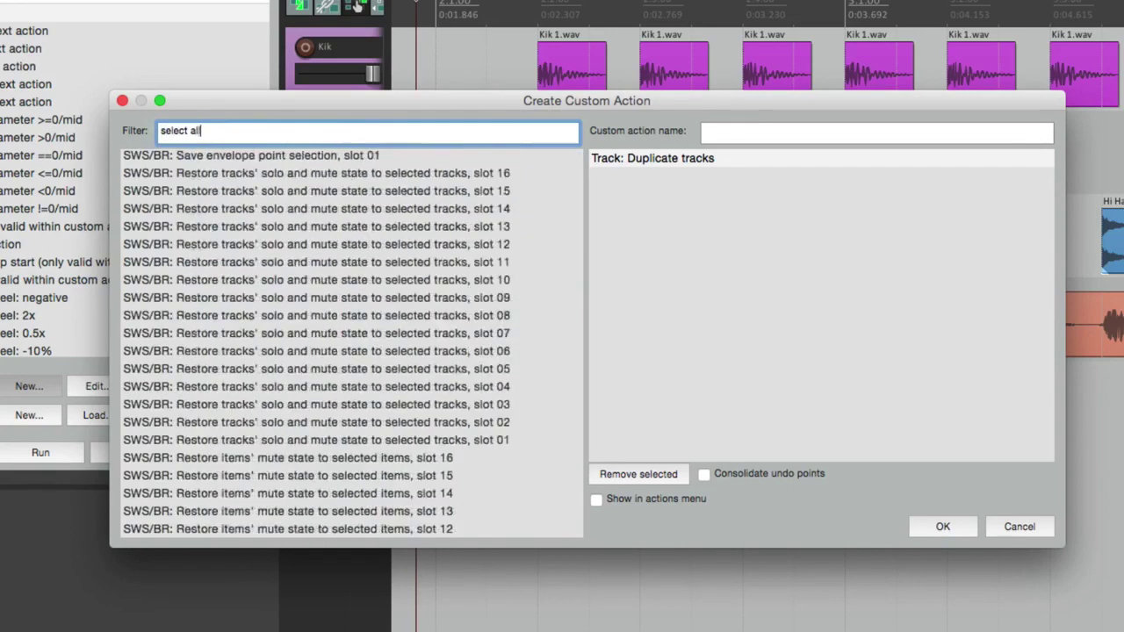
left_click(228, 265)
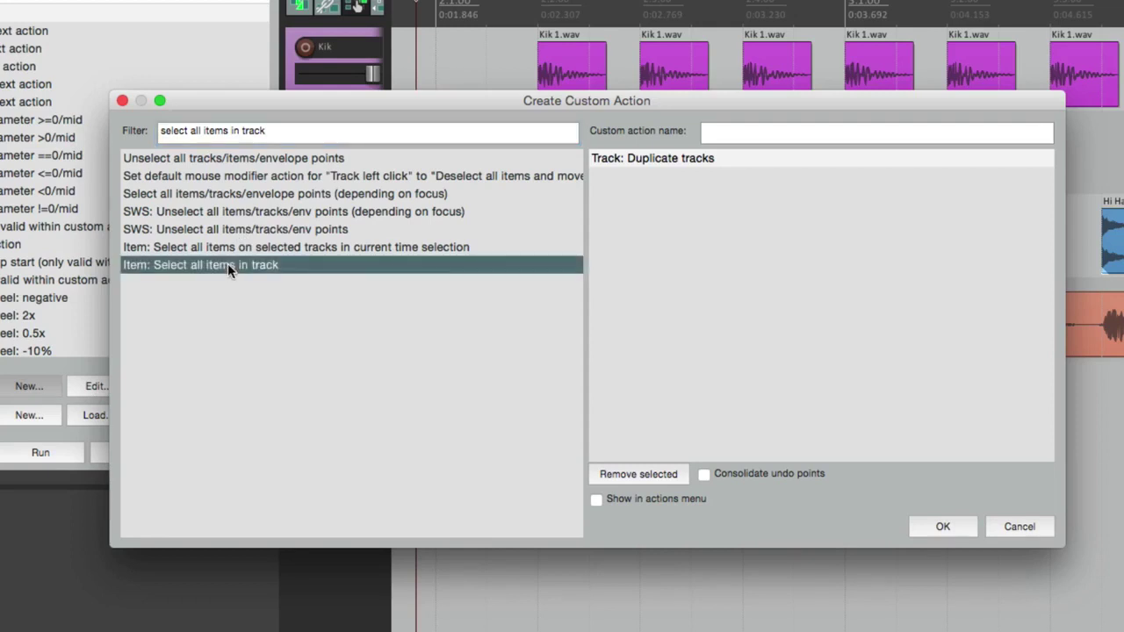
left_click_drag(228, 264, 644, 222)
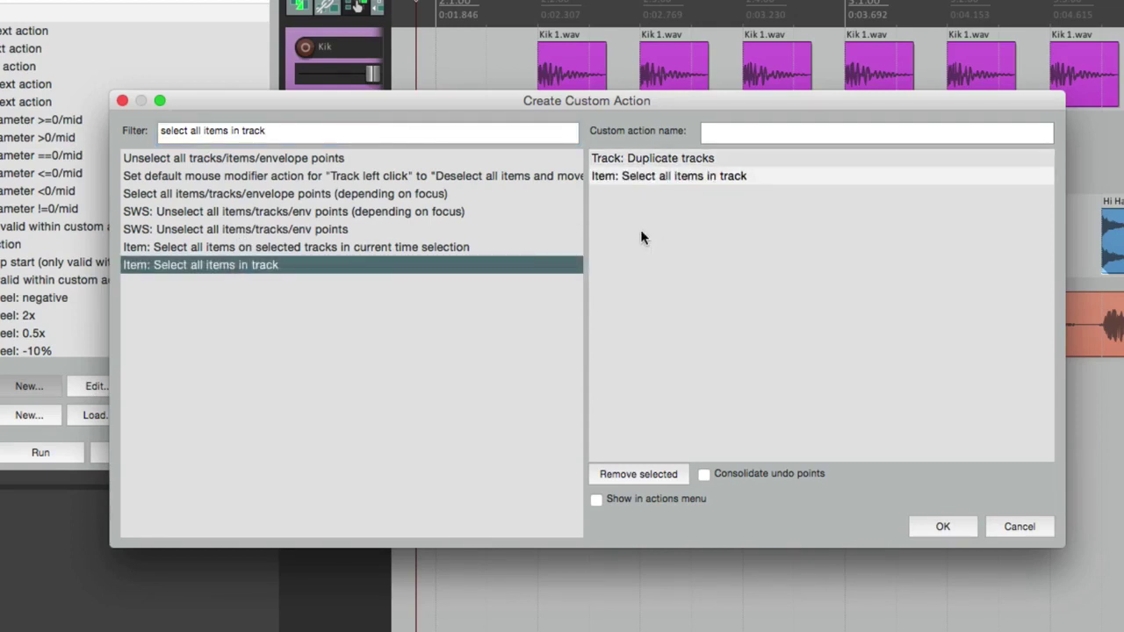
triple_click(334, 129)
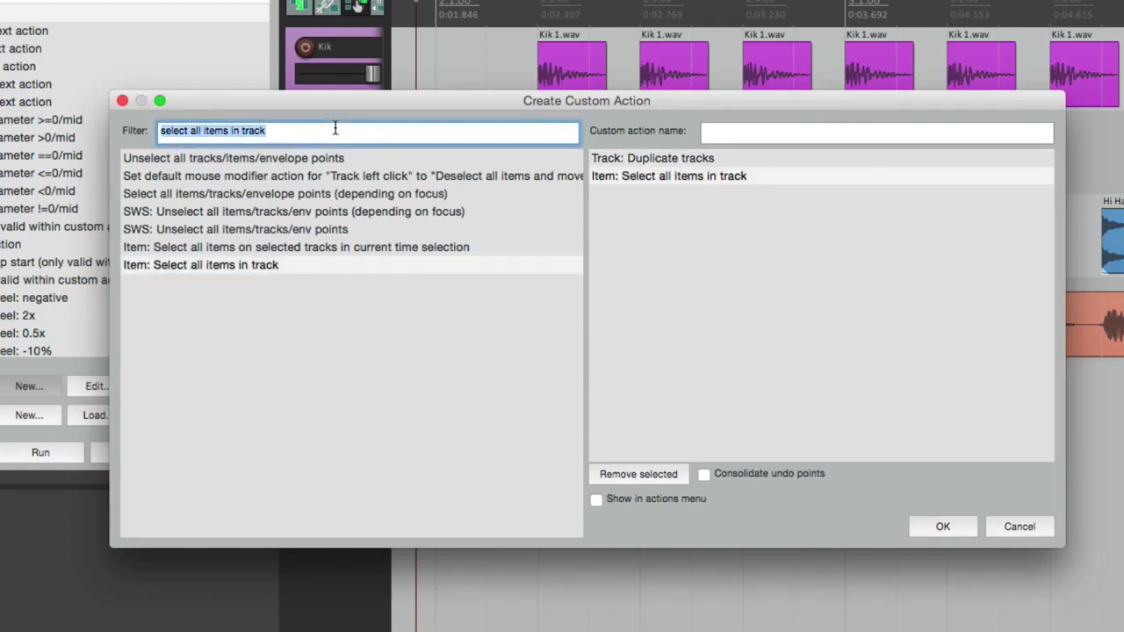
- Filter for "remove items" and add "Item: Remove items" as the custom action's third command
type("remove items")
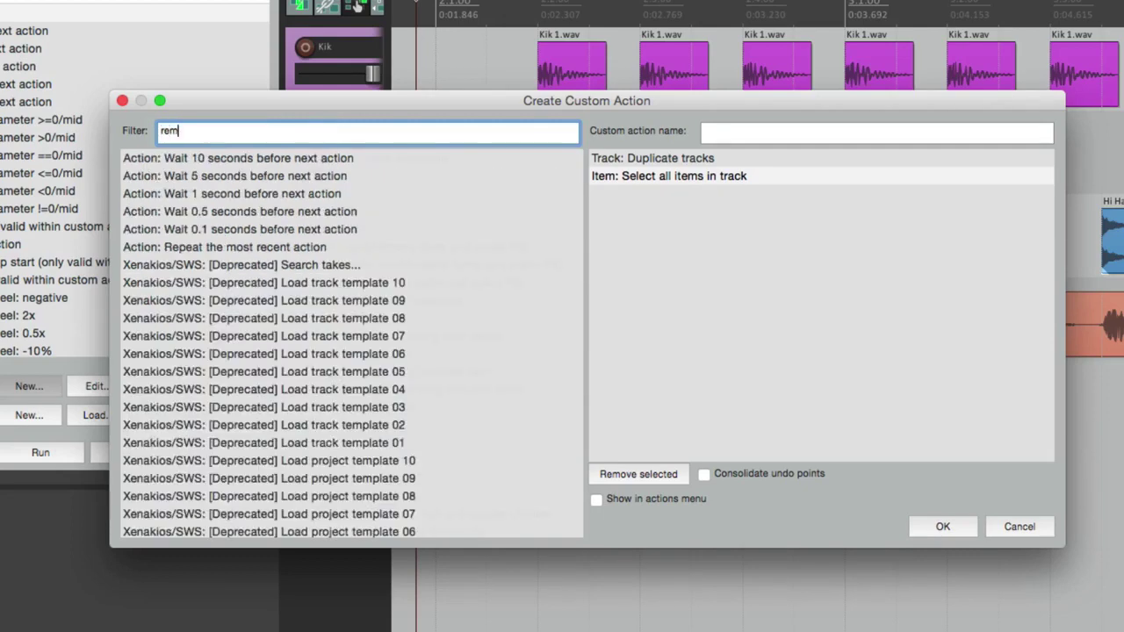
left_click(212, 408)
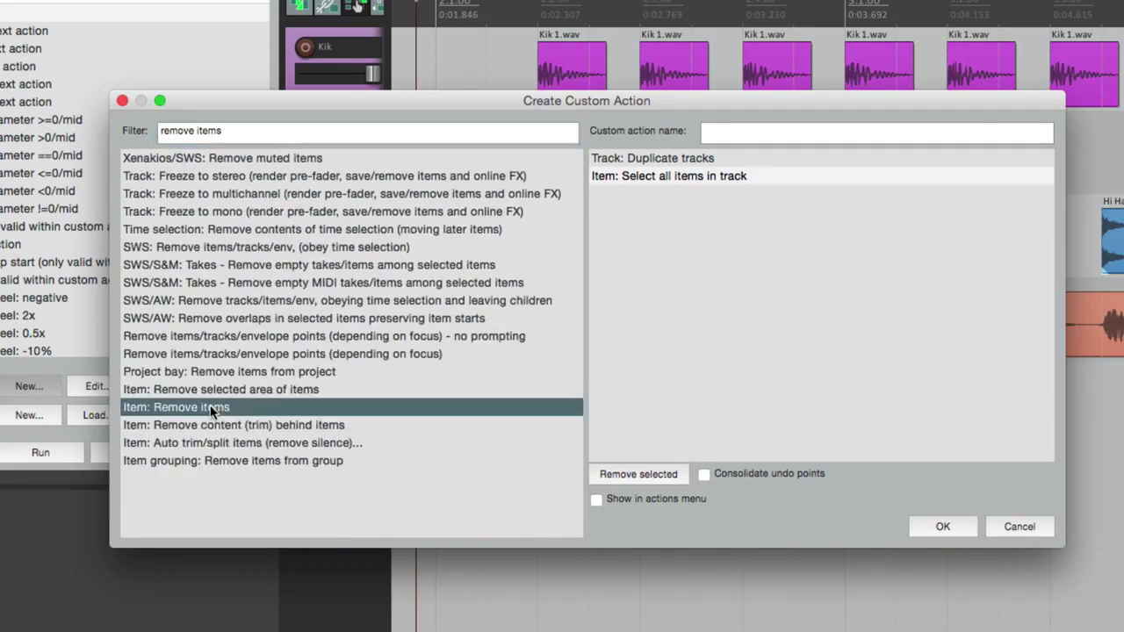
left_click_drag(210, 405, 686, 280)
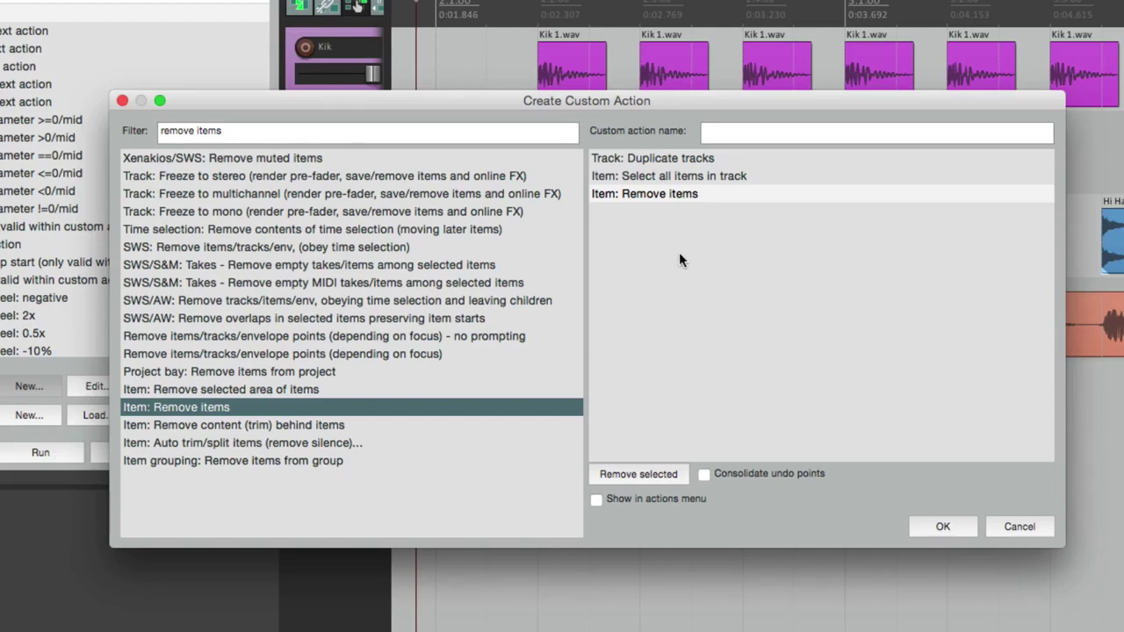
- Review the three commands in order, name the custom action "Custom Duplicate" and save it
left_click(703, 164)
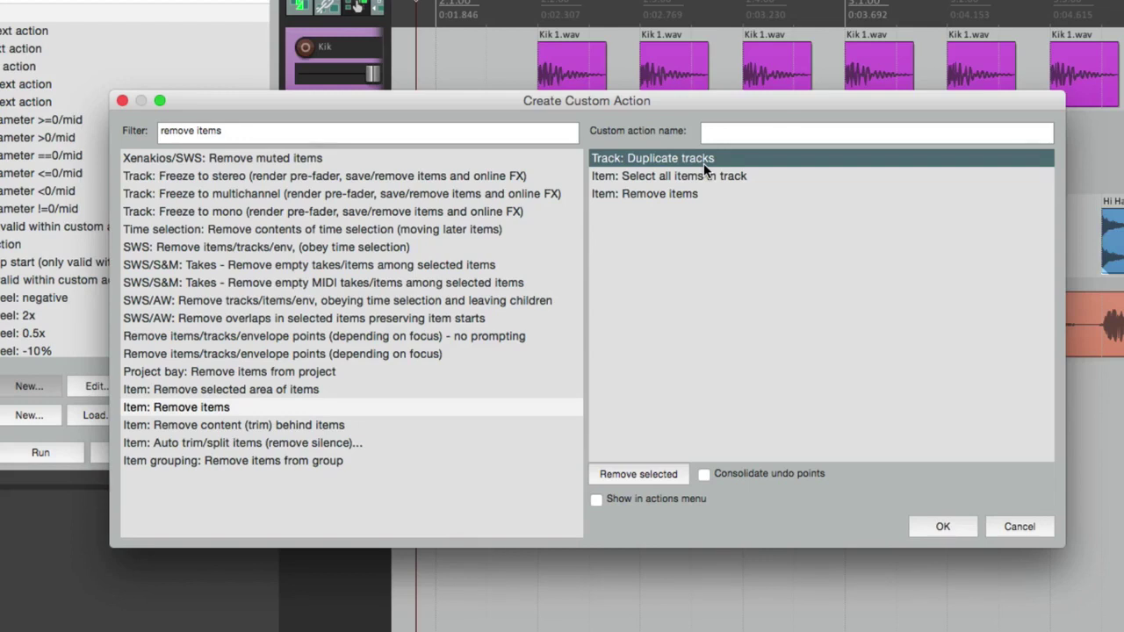
left_click(722, 176)
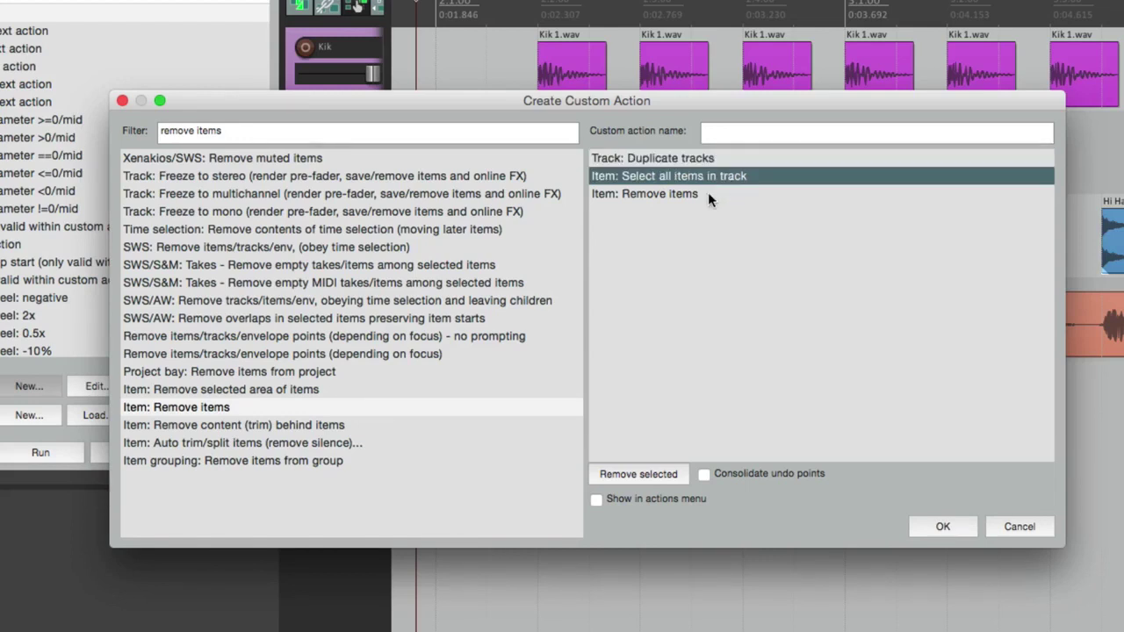
left_click(708, 194)
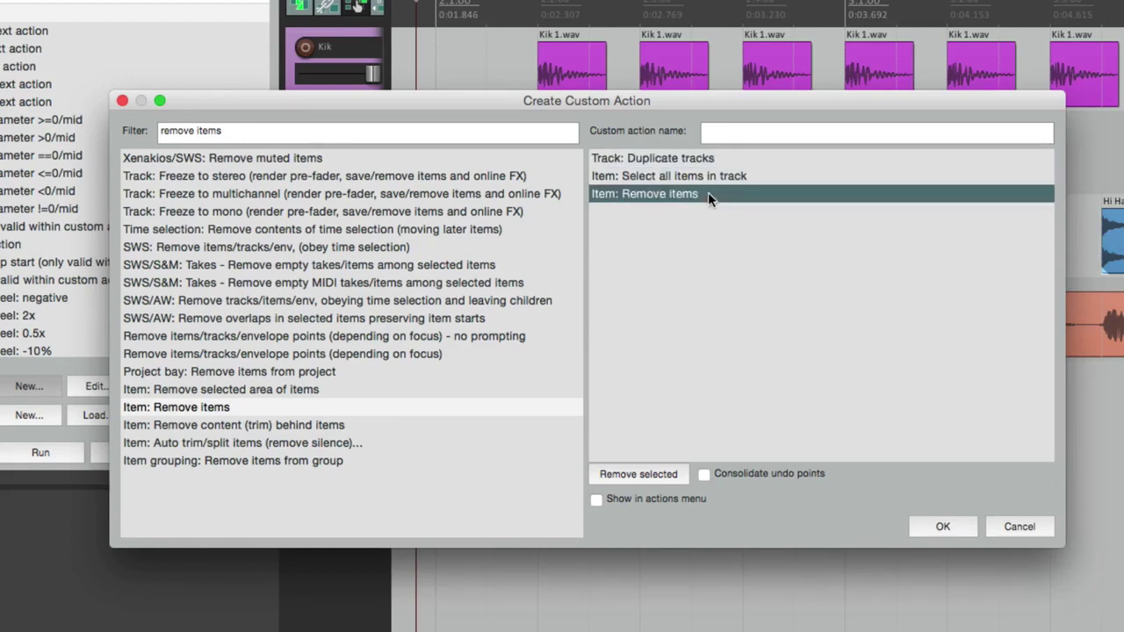
left_click(760, 131)
type("Custom Duplicate")
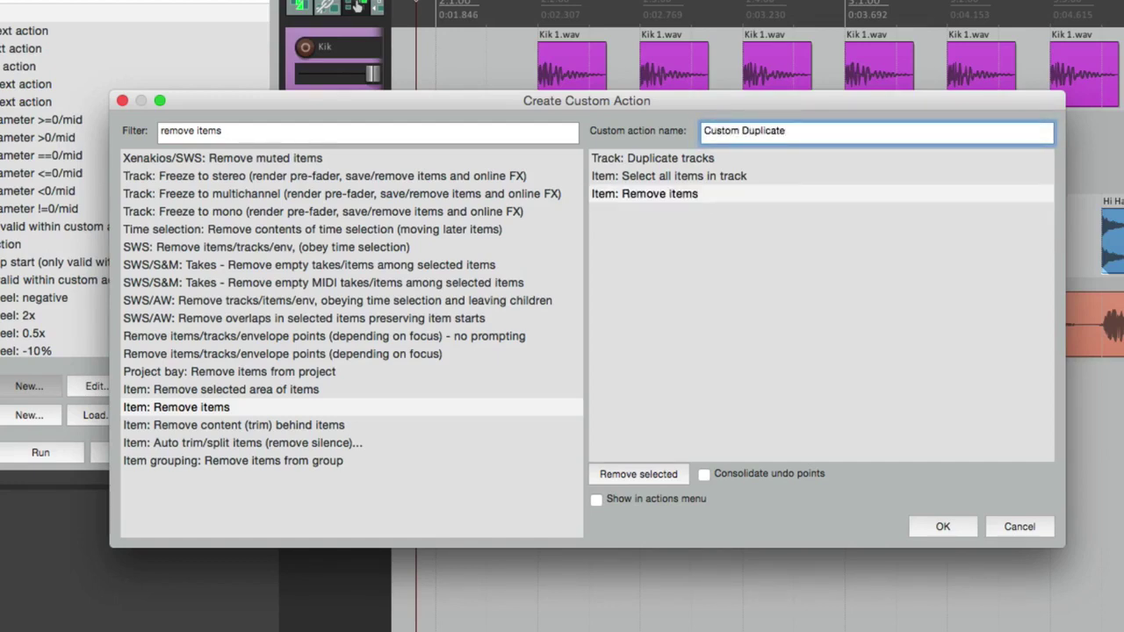
key("Return")
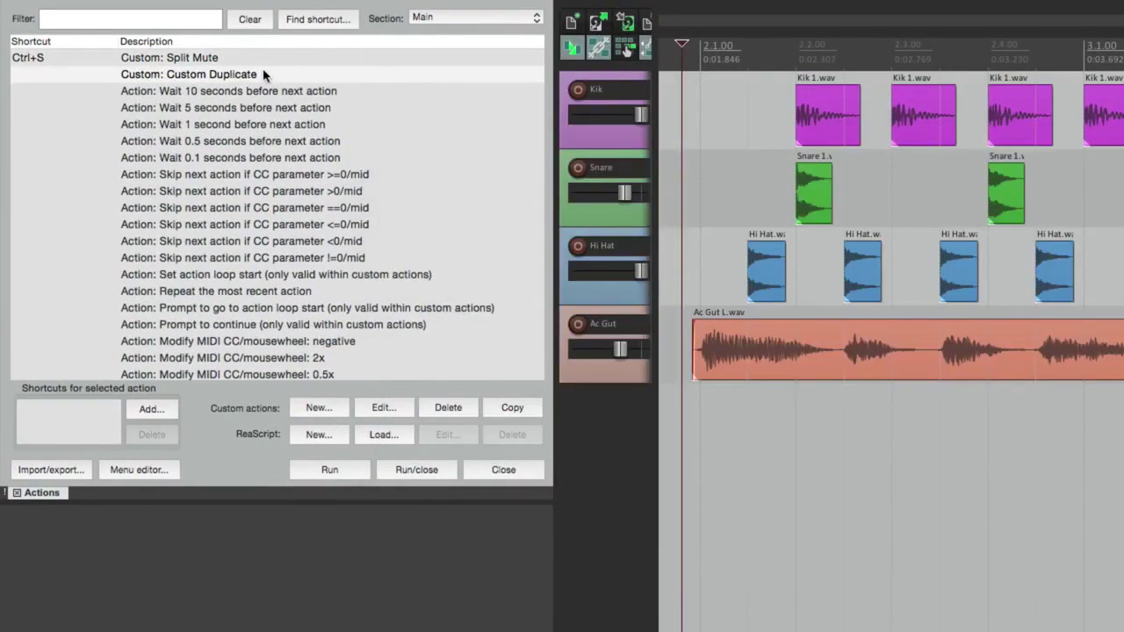
- Assign the Ctrl+D shortcut to Custom Duplicate, overriding its mapping to the item volume nudge action
left_click(160, 409)
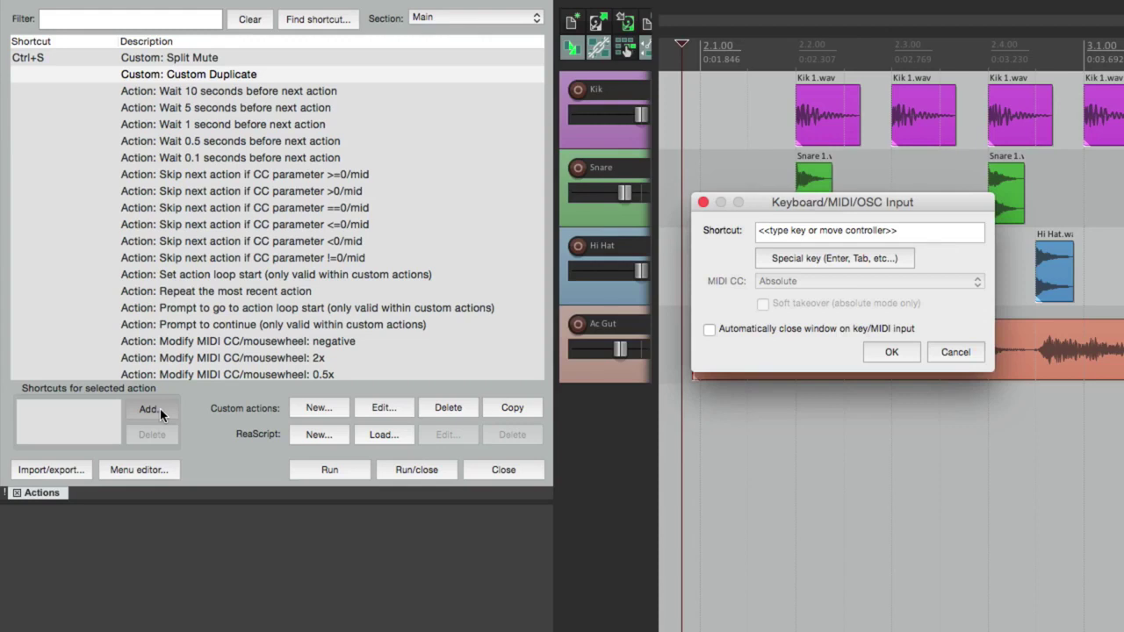
key("ctrl+d")
key("Return")
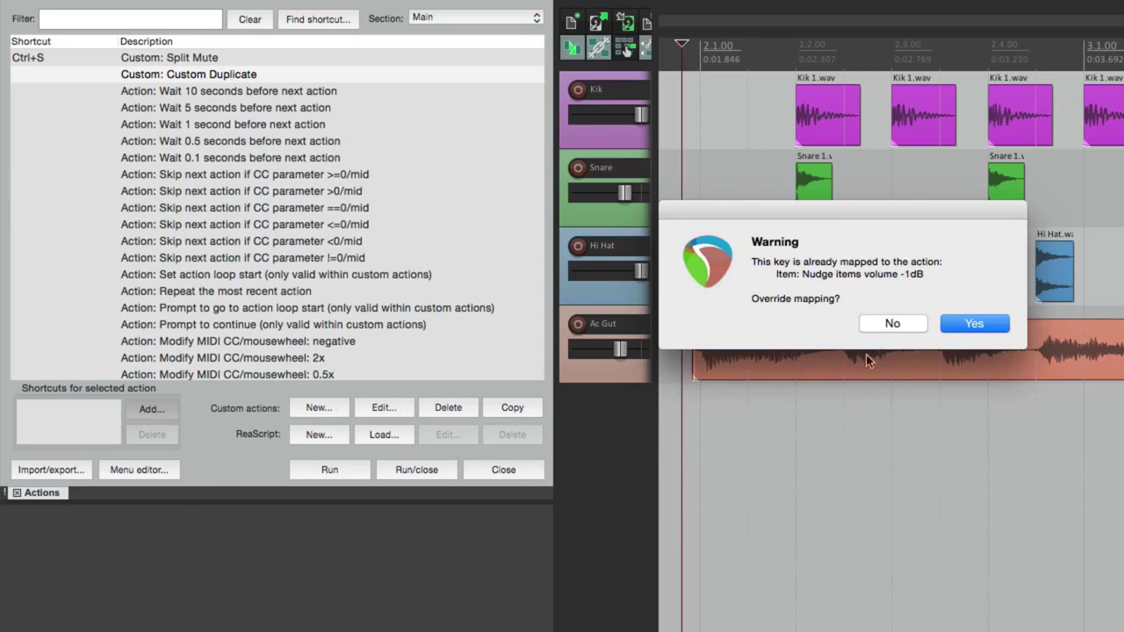
left_click(953, 318)
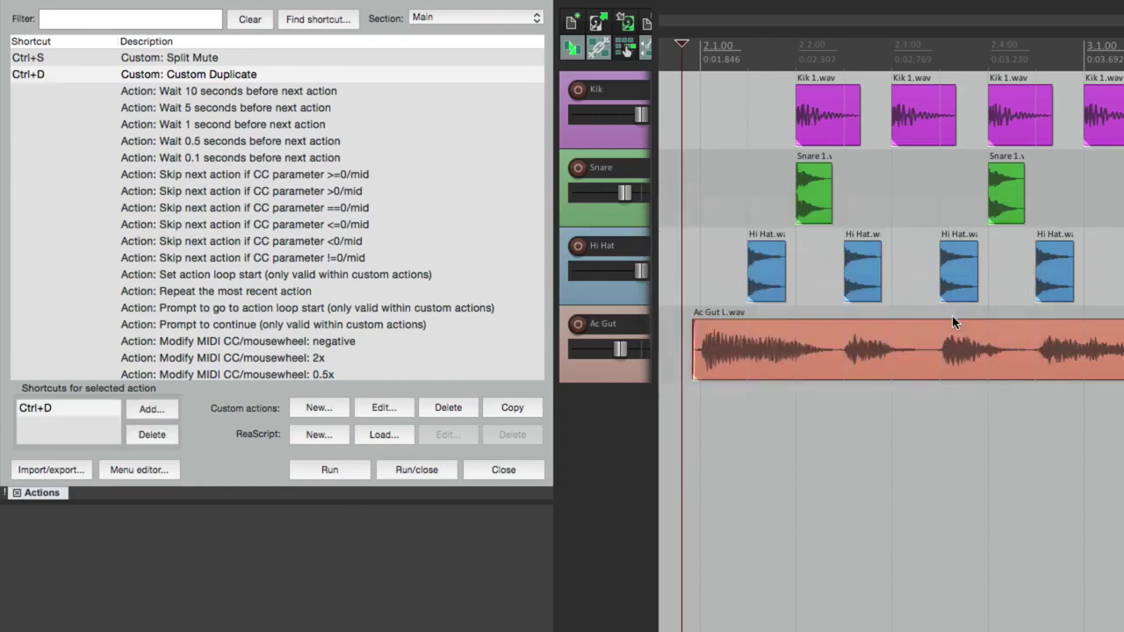
- Run Custom Duplicate on the Ac Gut track, and widen the track control area to show the full track controls
left_click(596, 379)
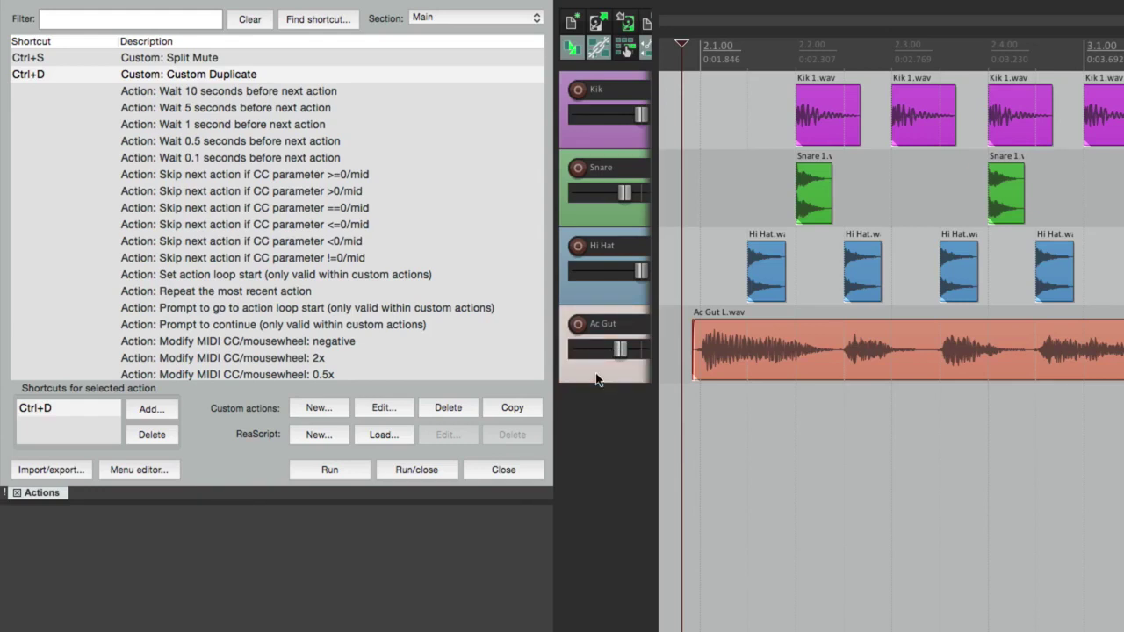
key("ctrl+d")
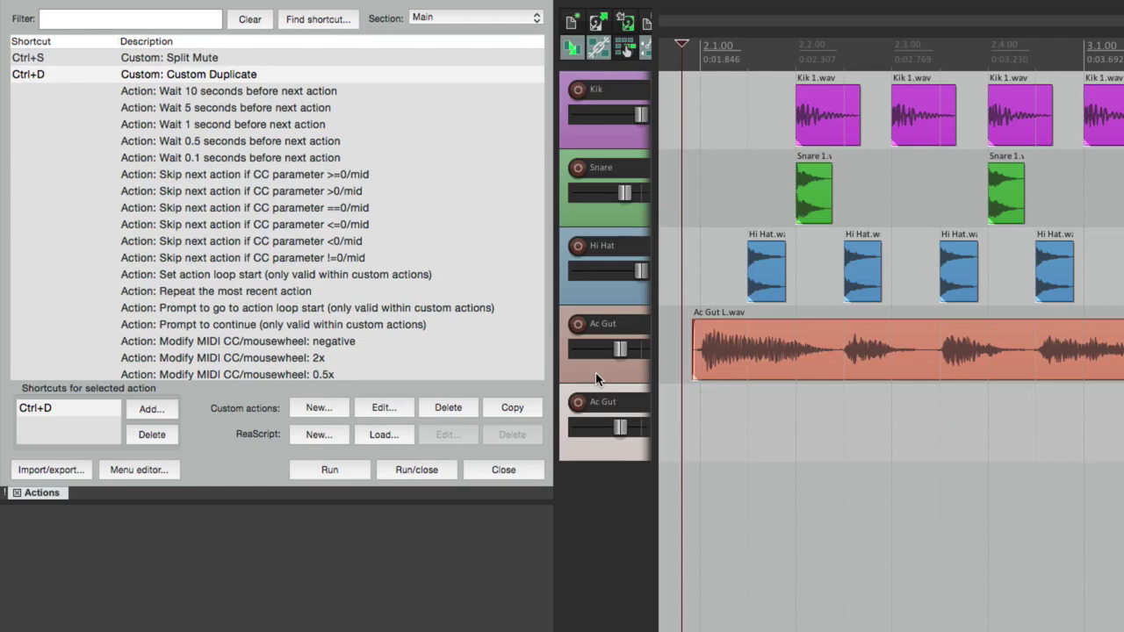
left_click_drag(650, 394, 880, 391)
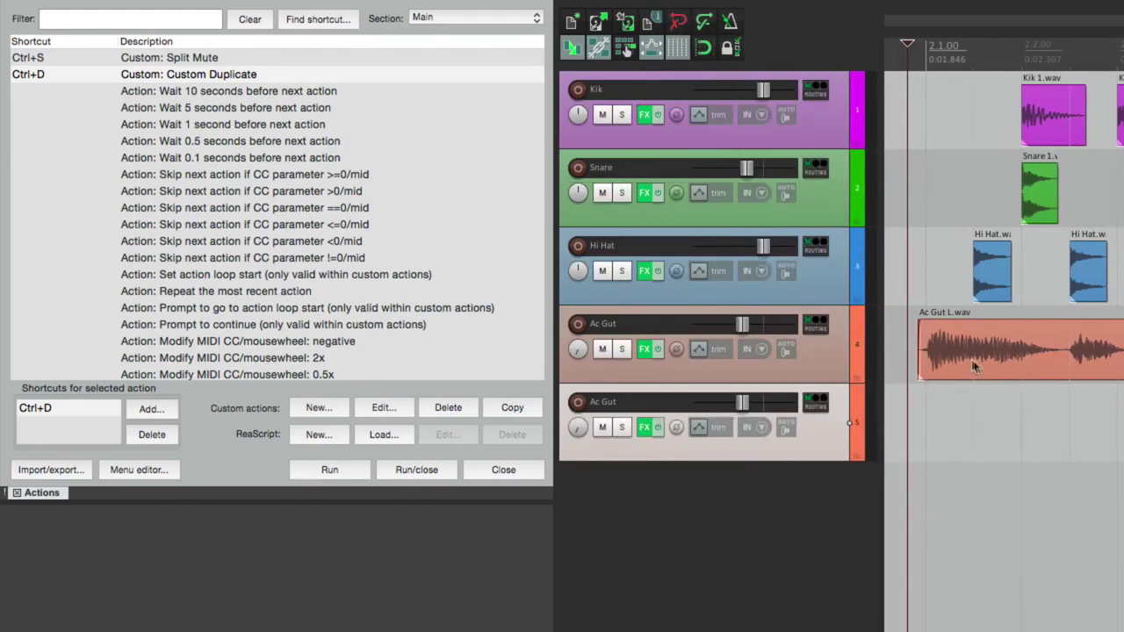
- Remove the duplicated Ac Gut track, and run Custom Duplicate on the Hi Hat track
key("Delete")
left_click(828, 277)
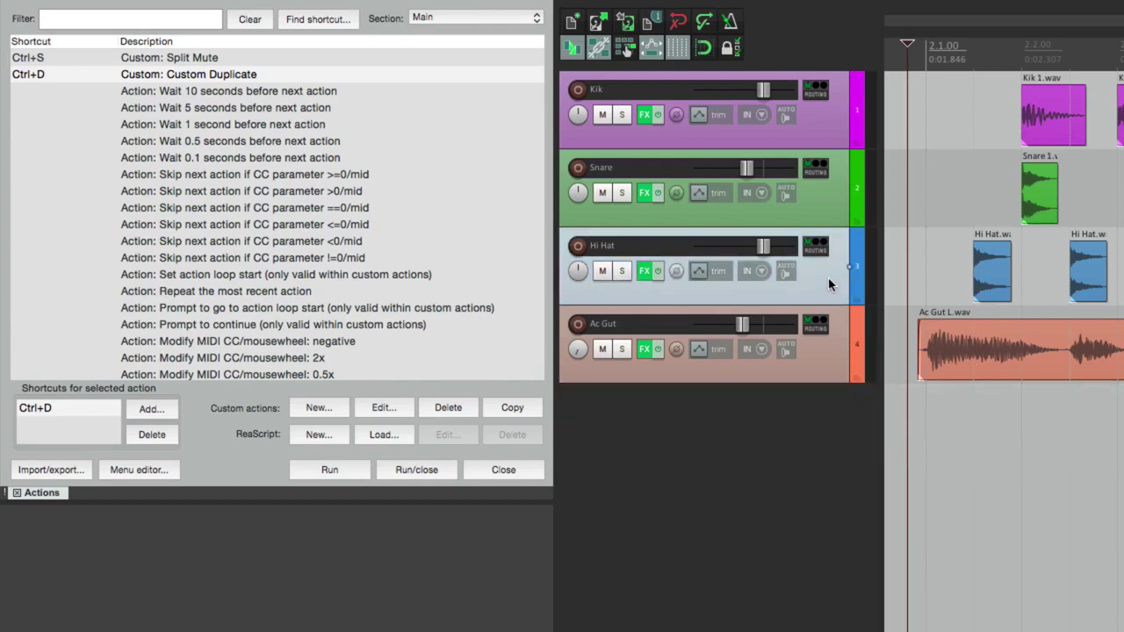
key("ctrl+d")
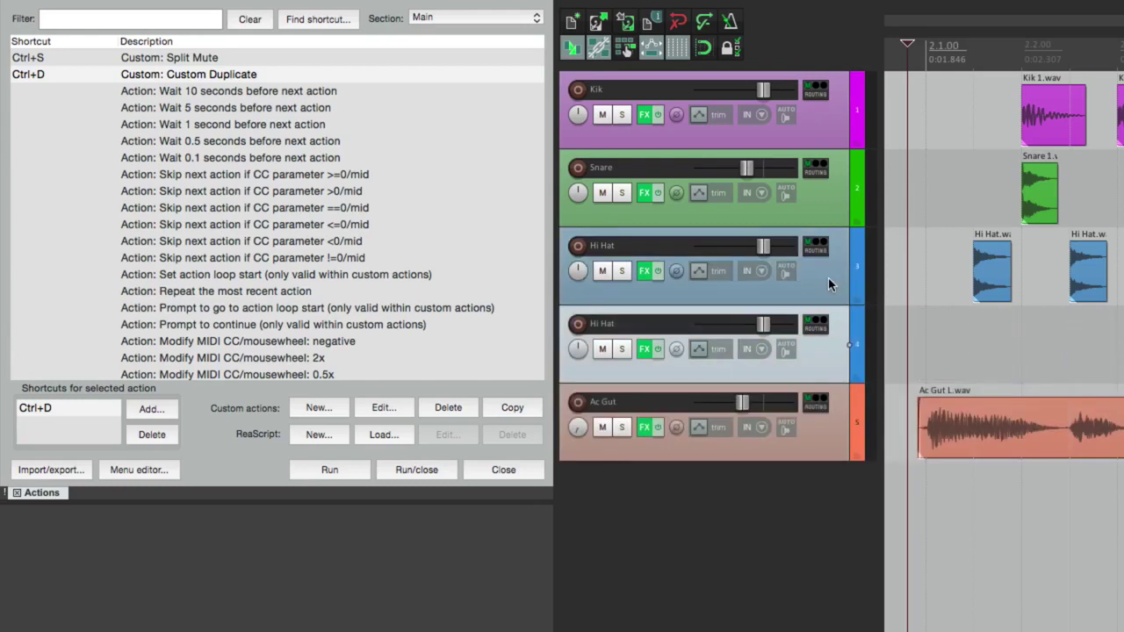